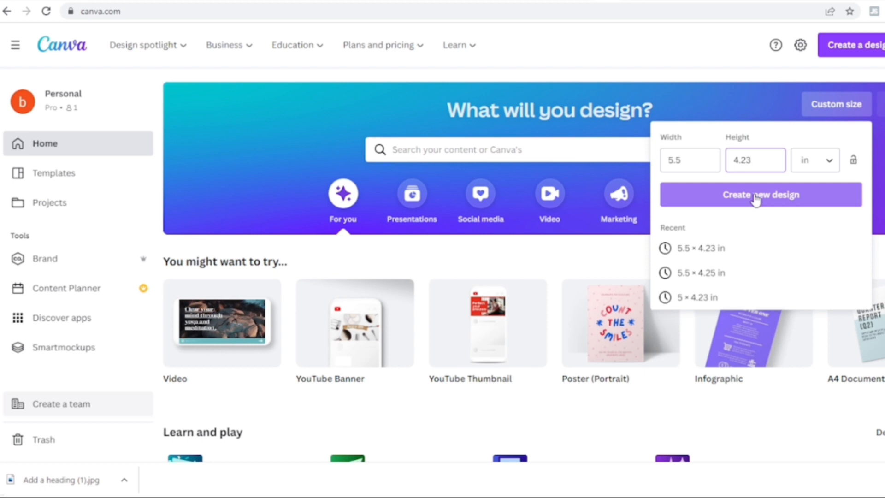
# Step: Create a new custom-size design of 5.5 × 4.23 in
pyautogui.click(755, 198)
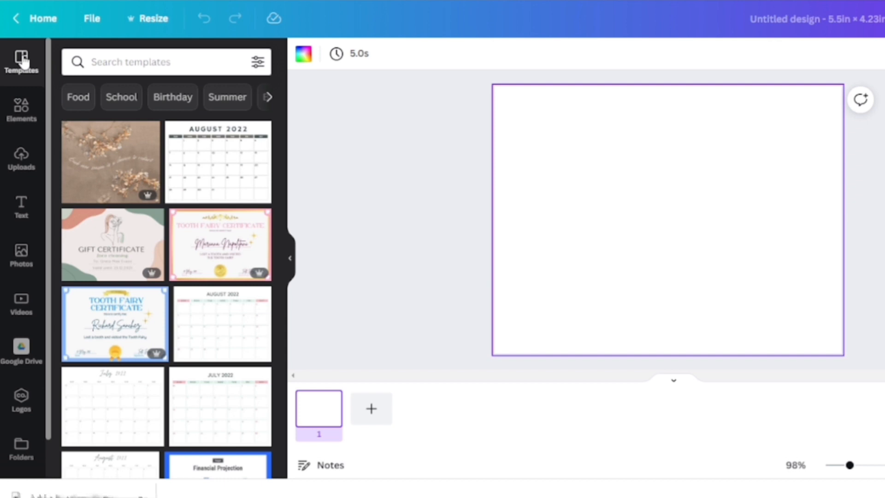
# Step: Search elements for brush stroke, add the pink brush stroke, and move it to the top of the card
pyautogui.click(20, 109)
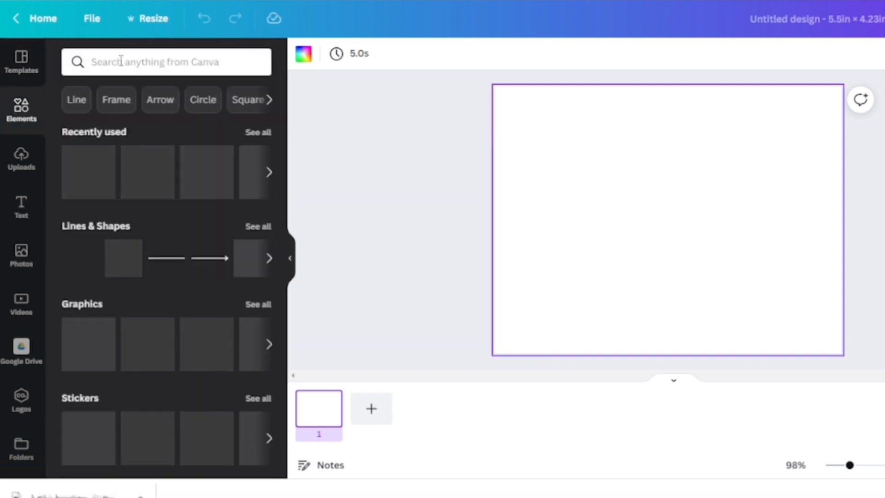
pyautogui.click(121, 62)
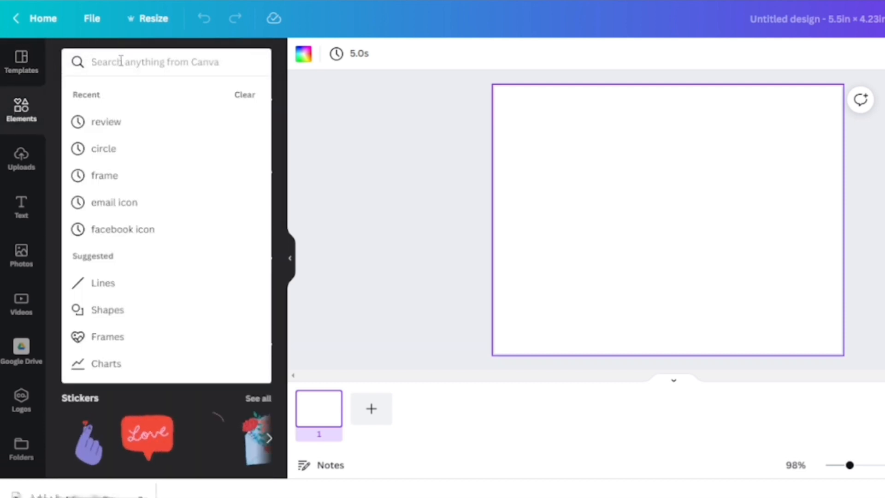
pyautogui.write('BRUSH')
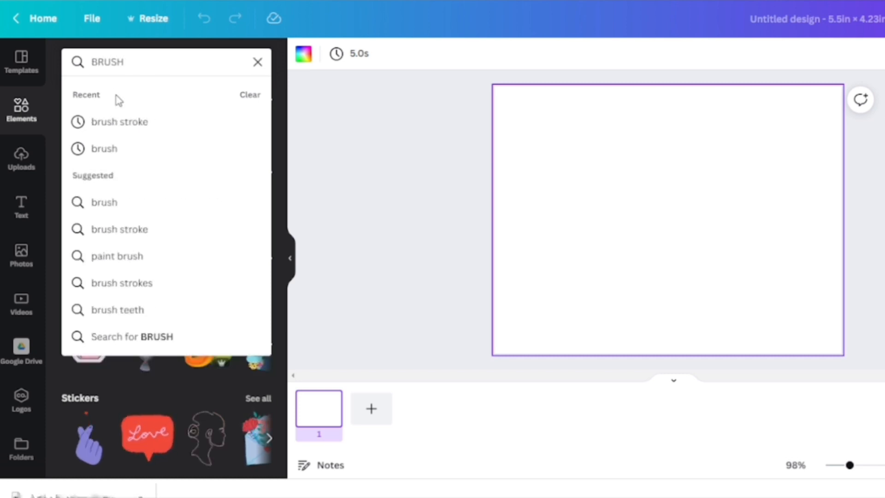
pyautogui.click(131, 121)
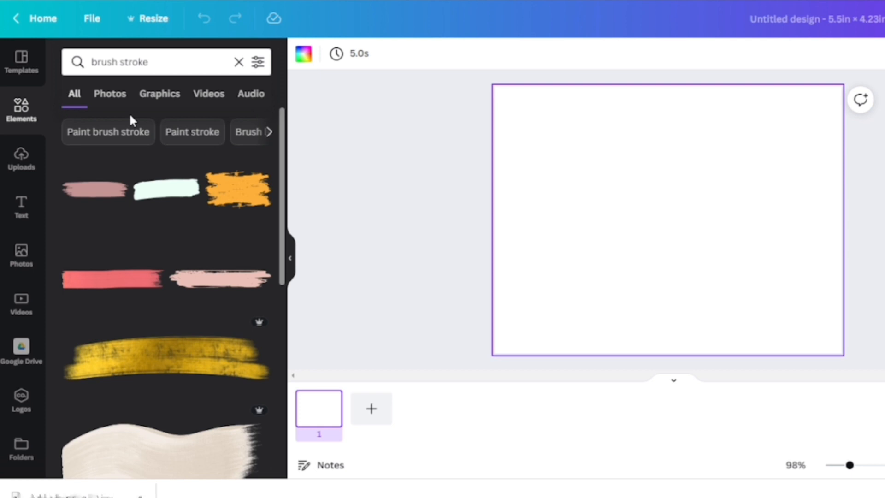
pyautogui.click(96, 200)
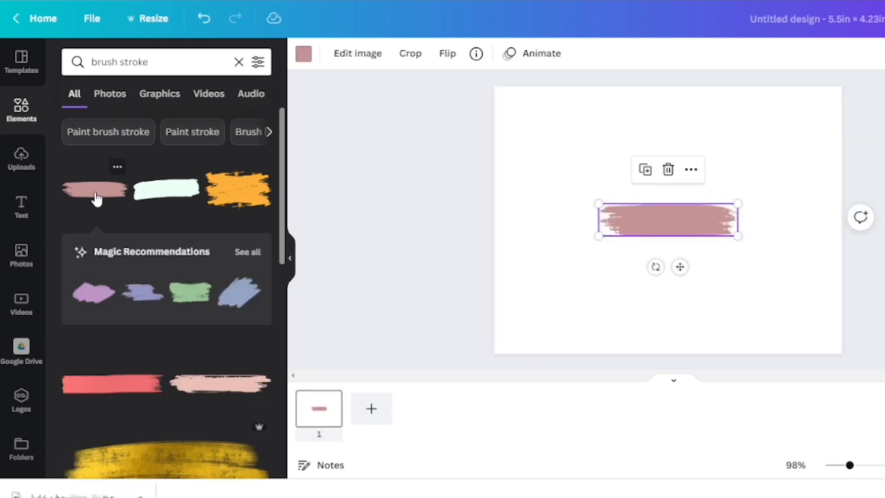
pyautogui.moveTo(638, 232)
pyautogui.mouseDown()
pyautogui.moveTo(619, 131)
pyautogui.moveTo(626, 134)
pyautogui.mouseUp()
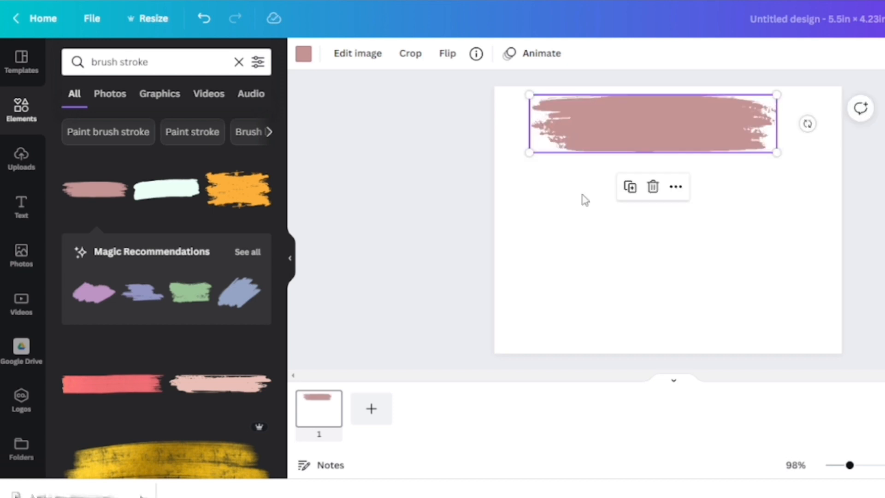
pyautogui.click(585, 200)
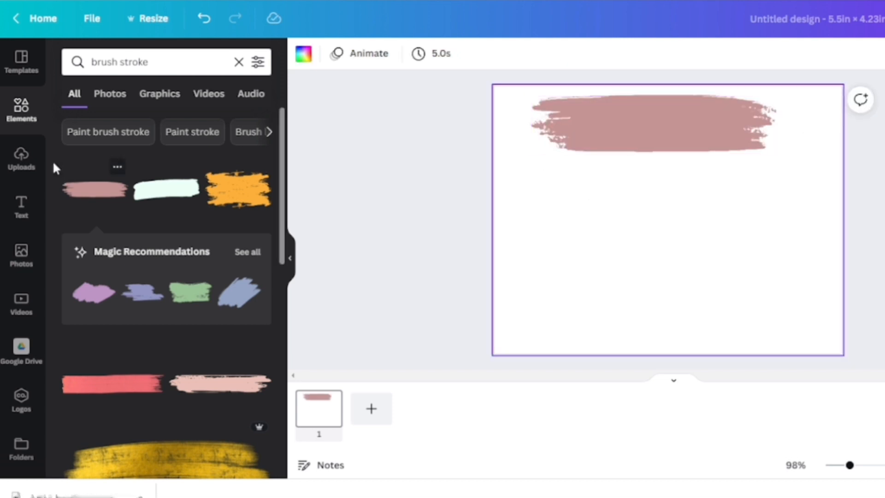
# Step: Search elements for heart and place a pink heart graphic in the card's top-right corner
pyautogui.click(17, 123)
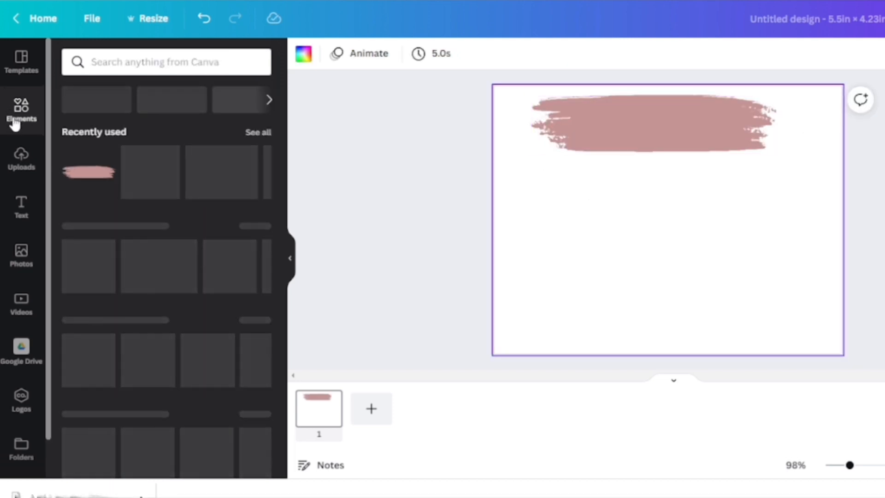
pyautogui.click(127, 62)
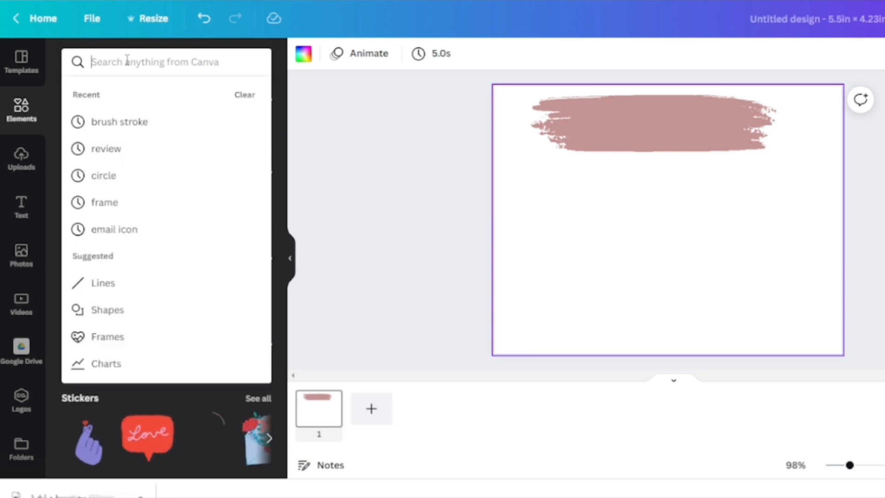
pyautogui.write('HEA')
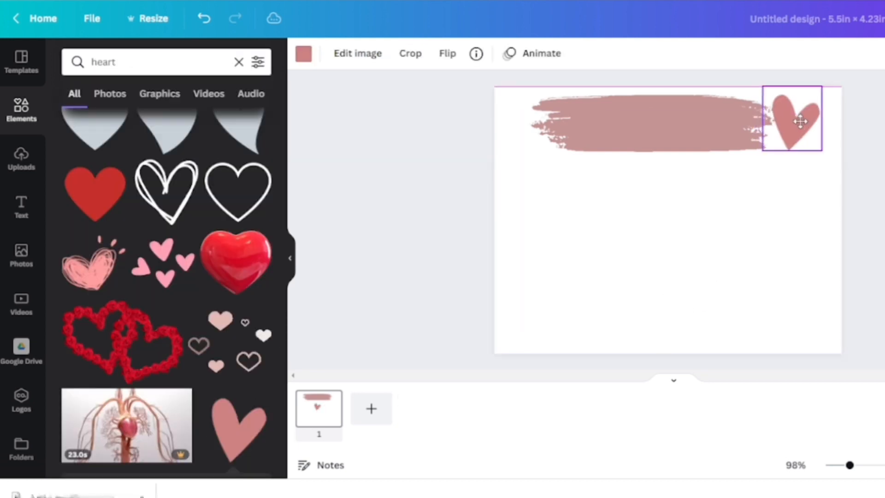
pyautogui.moveTo(801, 123); pyautogui.dragTo(794, 126)
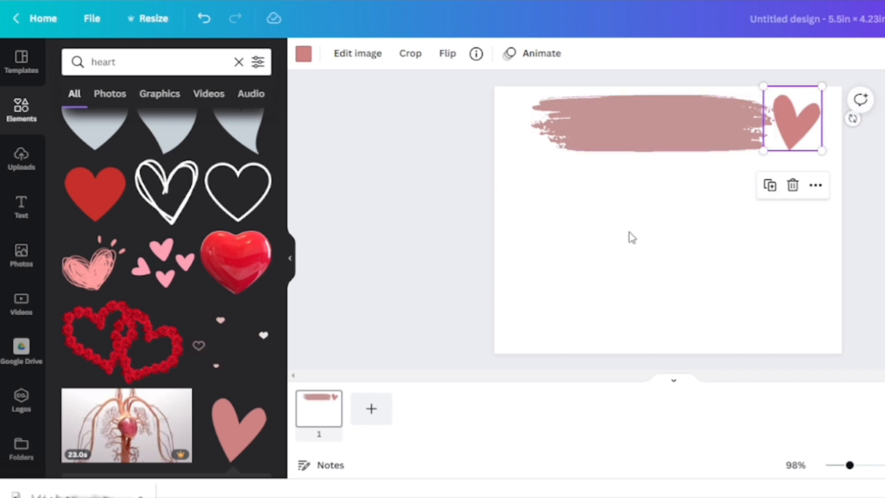
# Step: Recolour the heart to the brush stroke's pink from the document colours
pyautogui.click(304, 56)
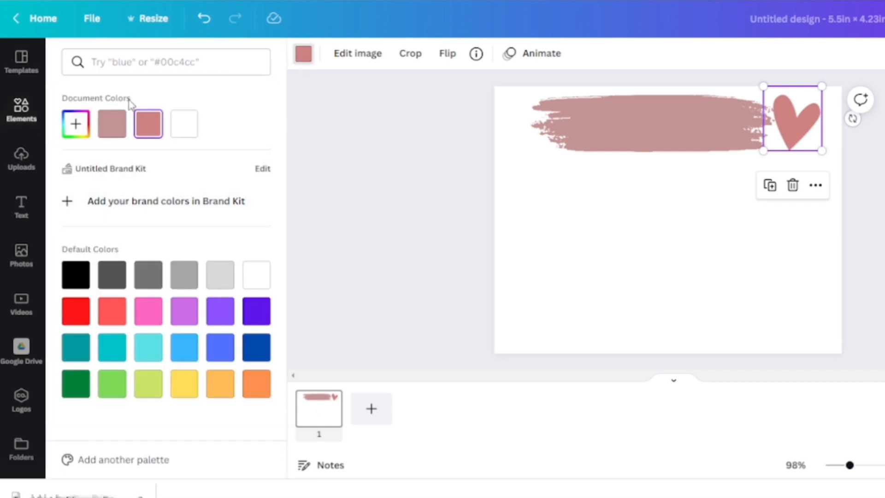
pyautogui.click(111, 121)
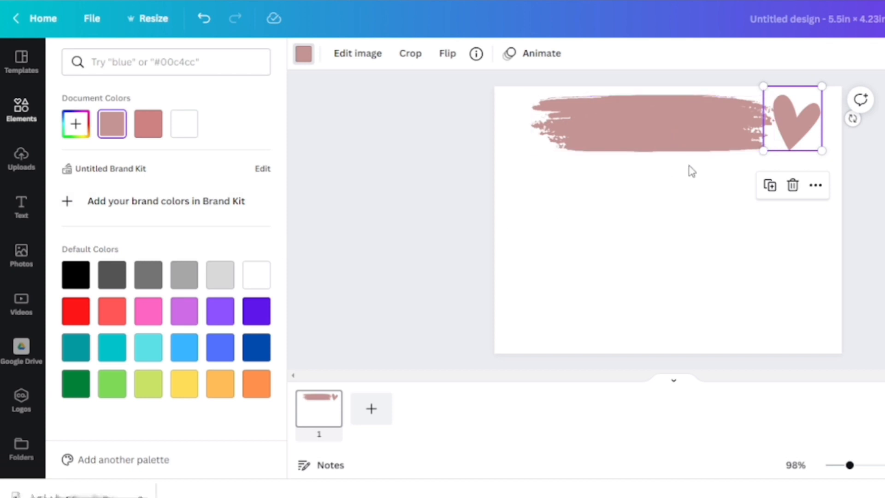
# Step: Duplicate the heart twice and arrange the hearts and brush stroke along the top-right corner
pyautogui.click(770, 186)
pyautogui.click(781, 196)
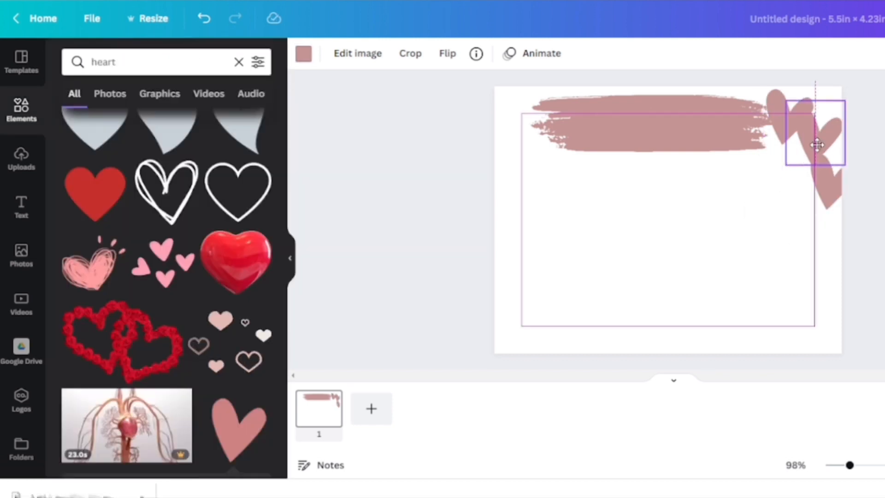
pyautogui.moveTo(816, 144); pyautogui.dragTo(792, 107)
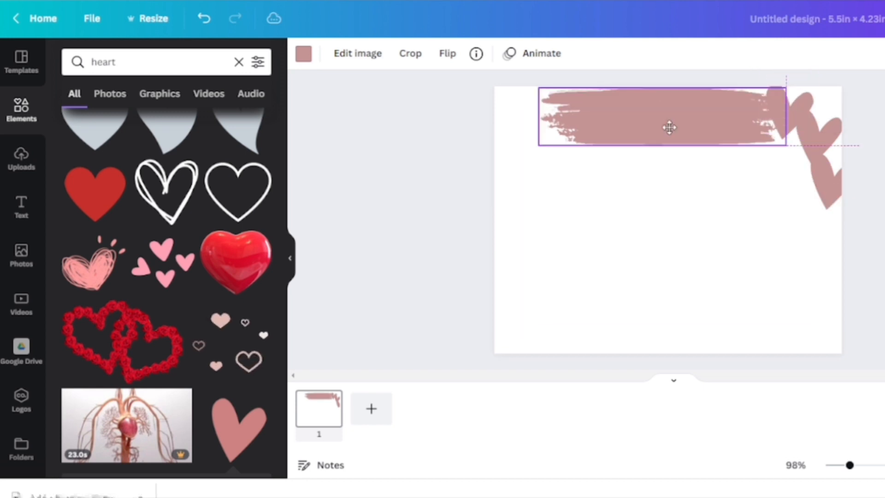
pyautogui.moveTo(670, 128); pyautogui.dragTo(670, 129)
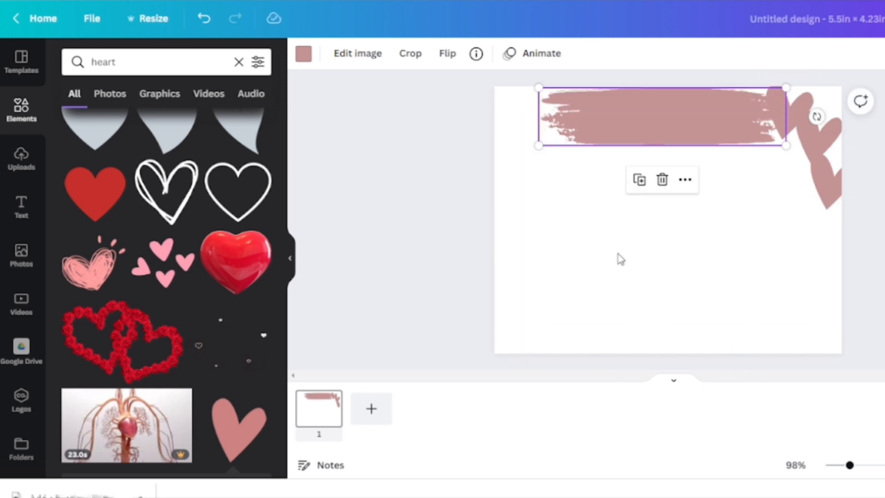
# Step: Add a pink rectangle shape and stretch it into a full-width strip along the card's bottom edge
pyautogui.click(16, 111)
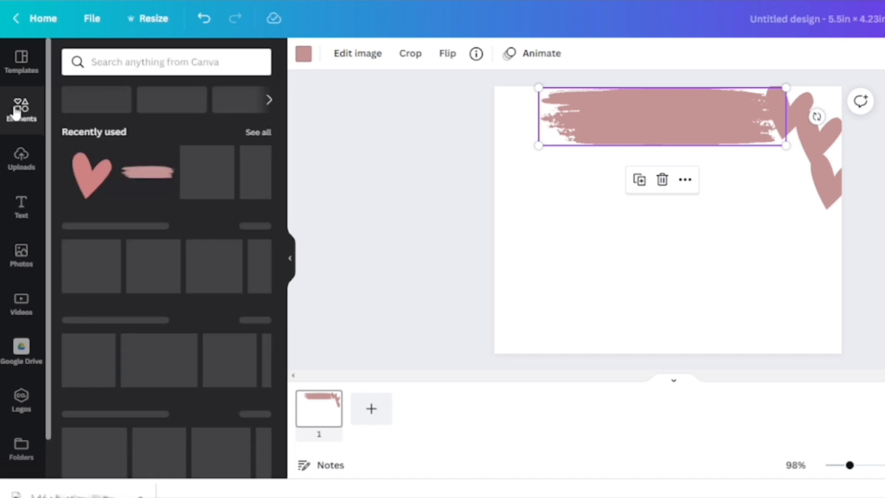
pyautogui.click(119, 170)
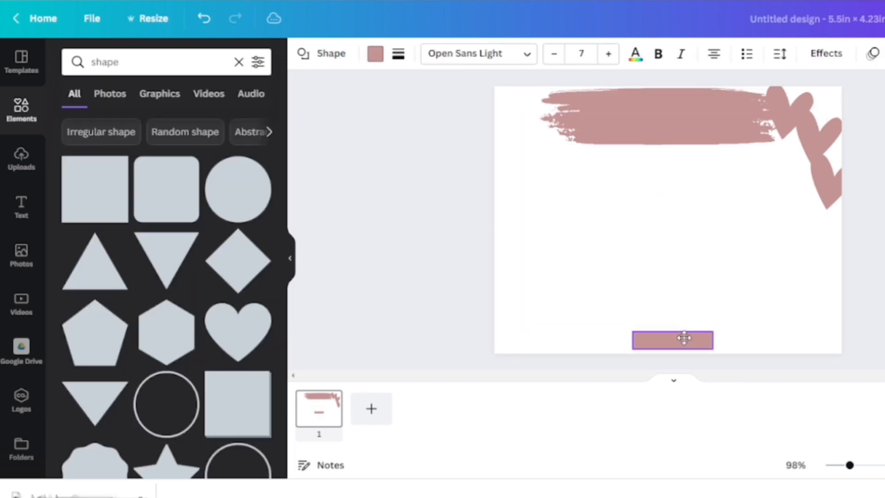
pyautogui.moveTo(715, 344); pyautogui.dragTo(852, 330)
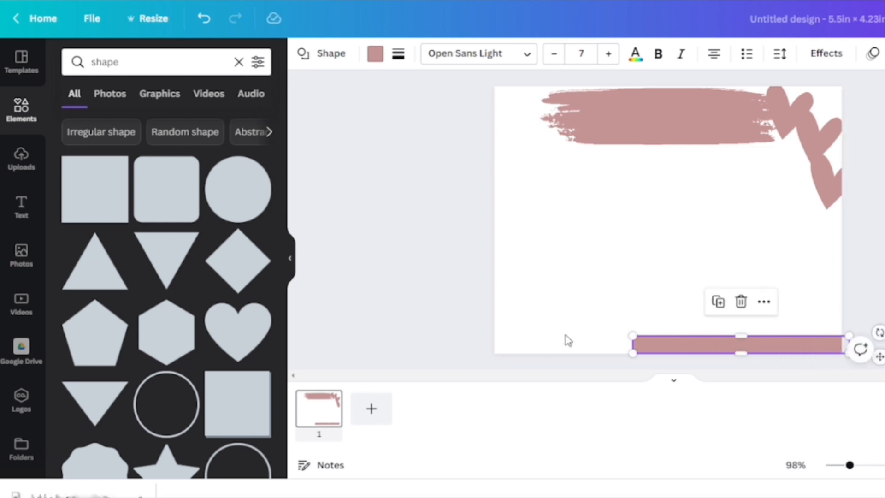
pyautogui.moveTo(633, 336); pyautogui.dragTo(494, 333)
pyautogui.click(756, 236)
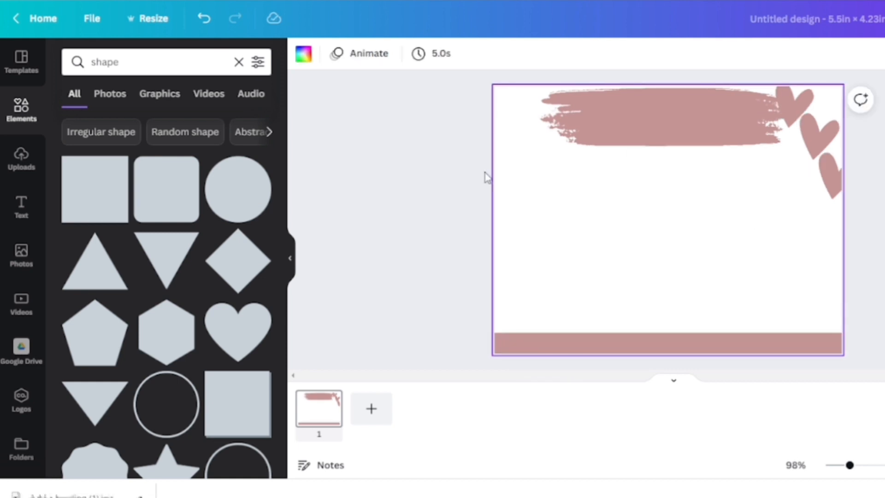
# Step: Add a heading reading "Thank You" on top of the brush stroke
pyautogui.click(22, 209)
pyautogui.moveTo(130, 137); pyautogui.dragTo(600, 121)
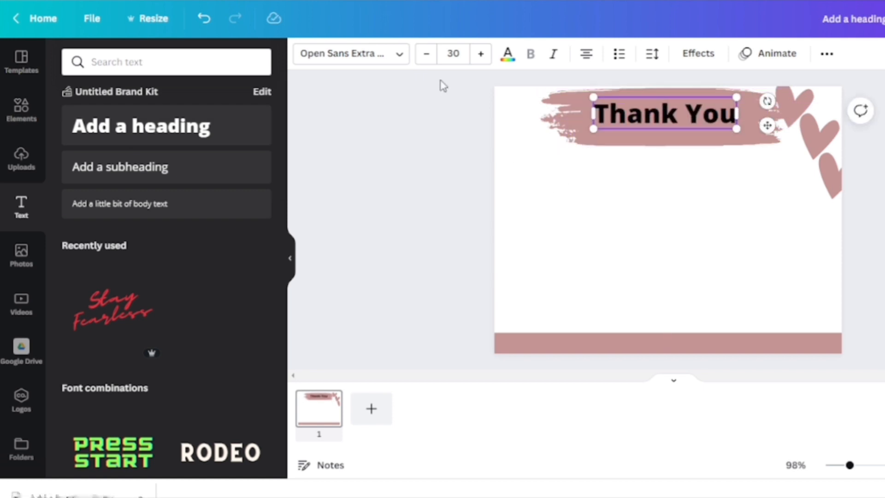
# Step: Change the Thank You heading's font to the uploaded Ambar Pearl script font
pyautogui.click(399, 55)
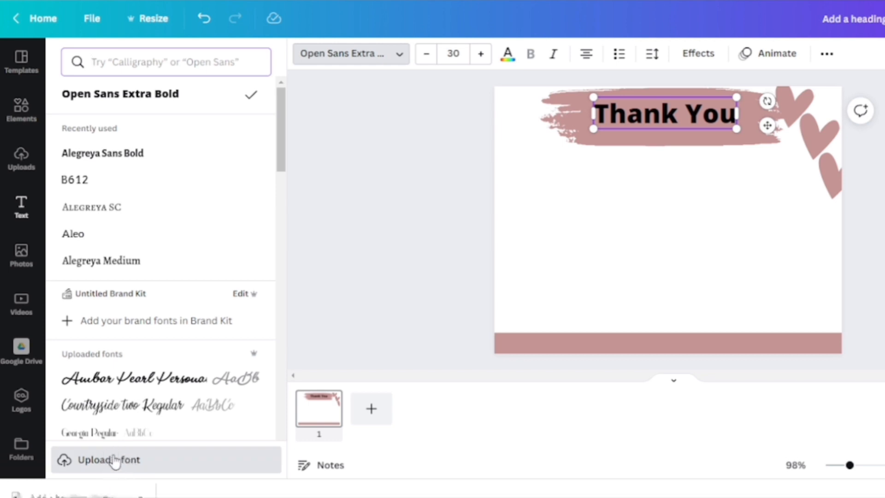
pyautogui.click(141, 385)
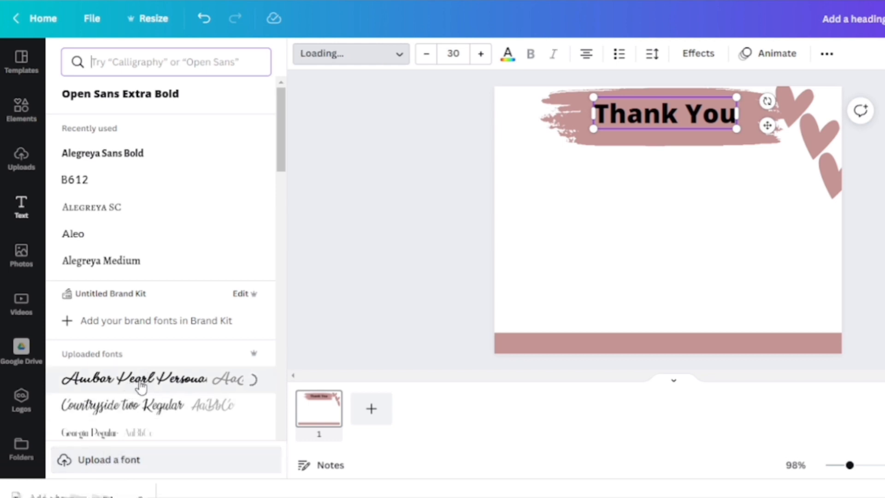
# Step: Reposition the Thank You heading on the brush stroke and enlarge it to about 33.4
pyautogui.click(617, 179)
pyautogui.moveTo(629, 113); pyautogui.dragTo(625, 129)
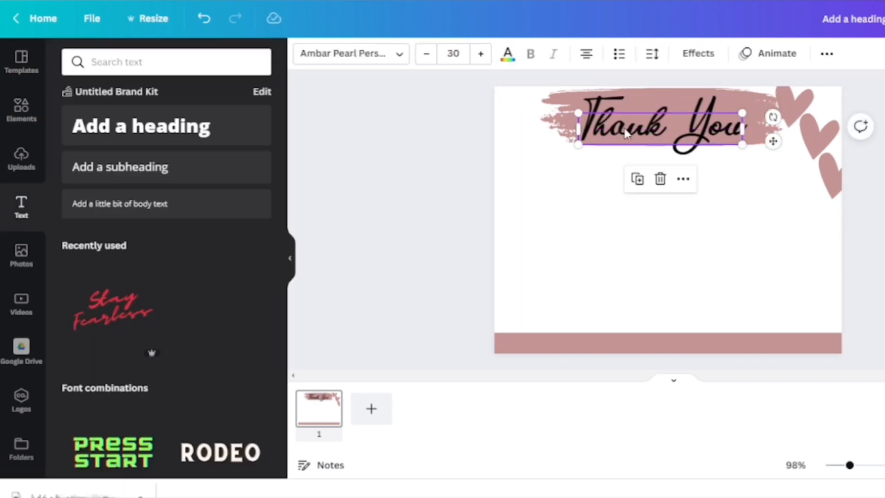
pyautogui.moveTo(744, 146); pyautogui.dragTo(765, 148)
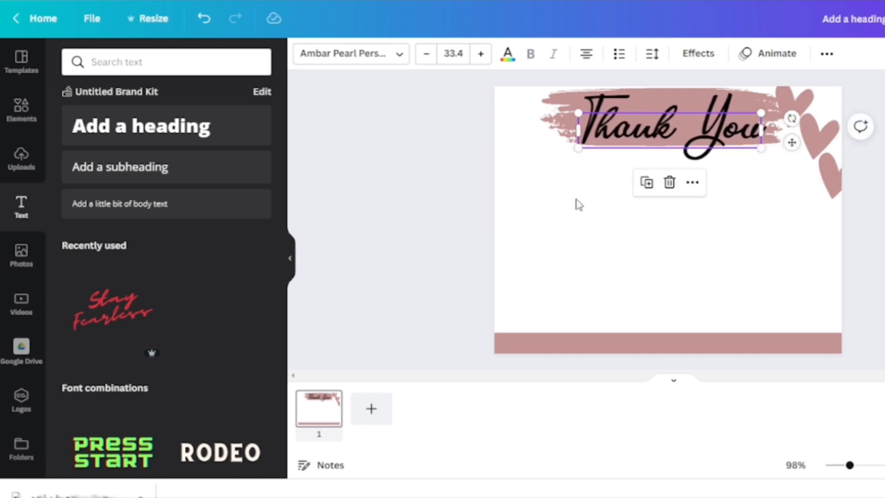
pyautogui.click(556, 239)
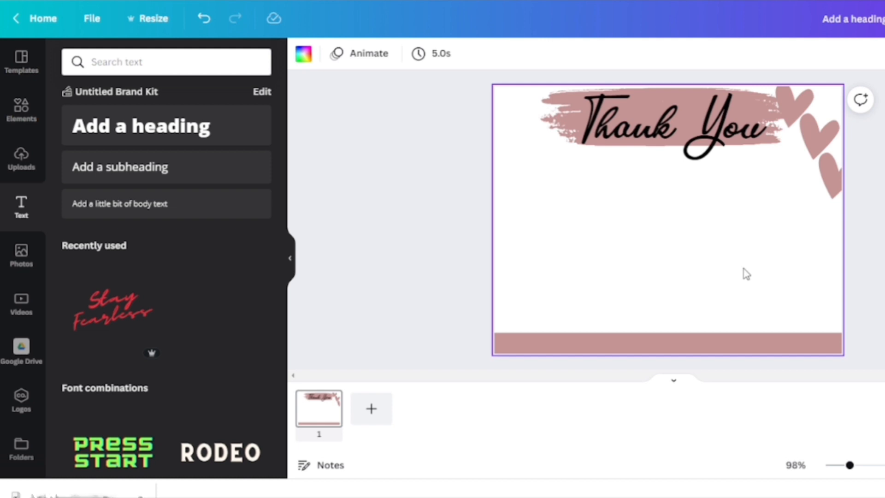
# Step: Add another heading and replace its text with "FIND US ON:" below the title
pyautogui.click(160, 132)
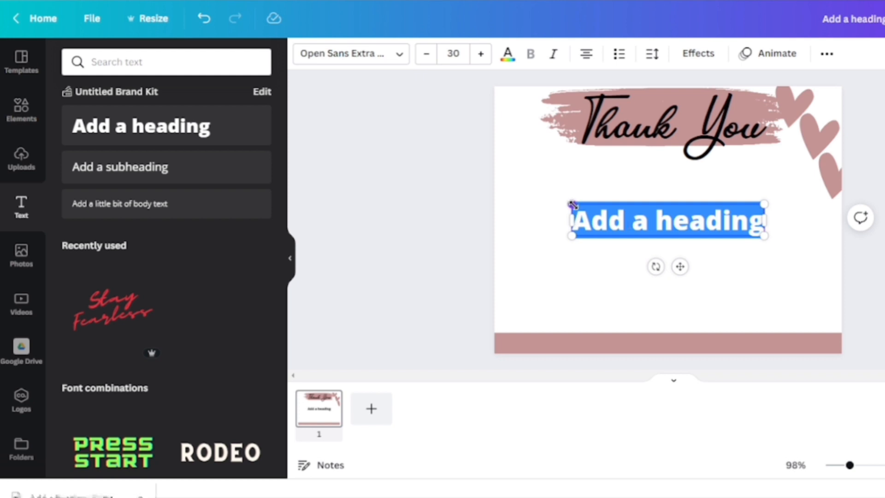
pyautogui.moveTo(572, 204); pyautogui.dragTo(639, 225)
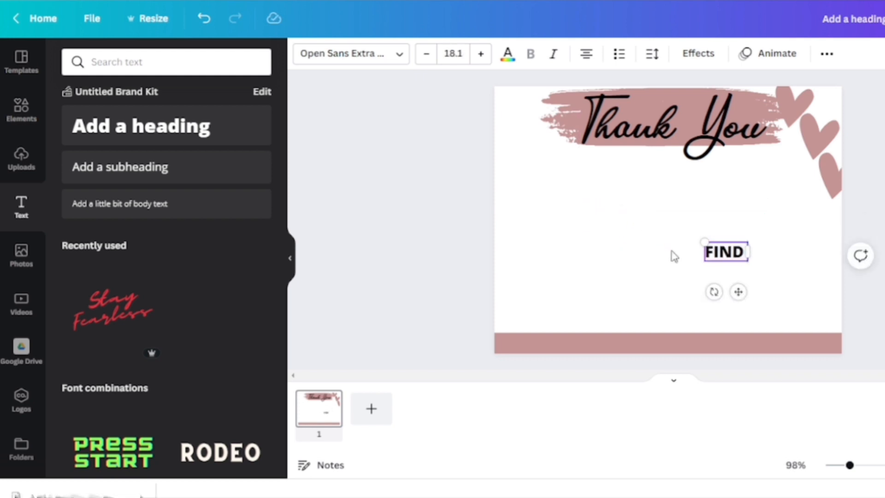
pyautogui.write('US ON')
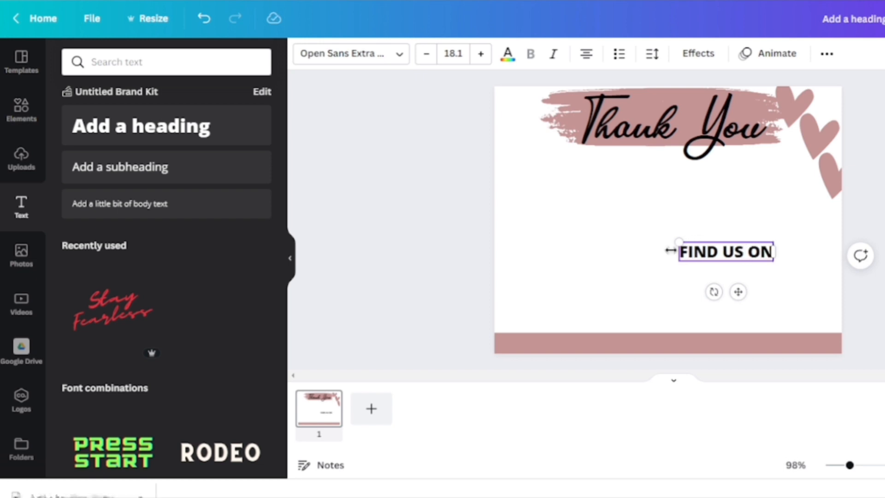
pyautogui.write(':')
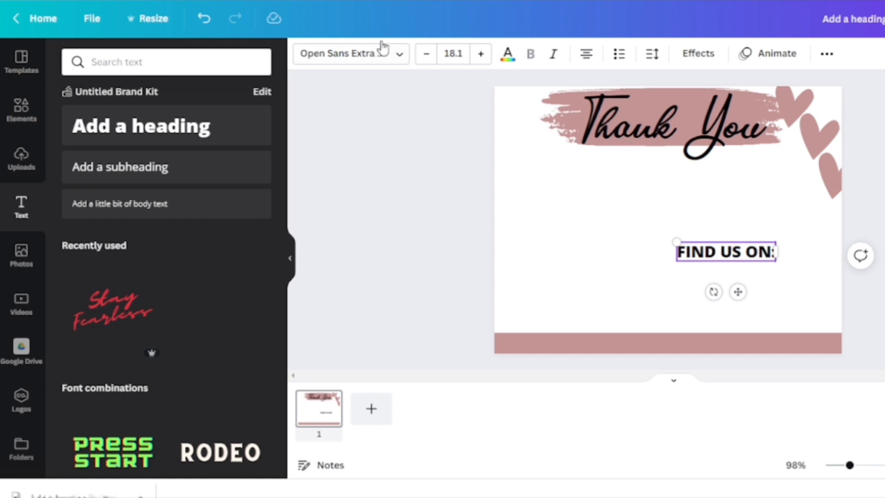
# Step: Set the FIND US ON: text's font to Alegreya Sans Bold and shrink it to about 16.1
pyautogui.click(397, 59)
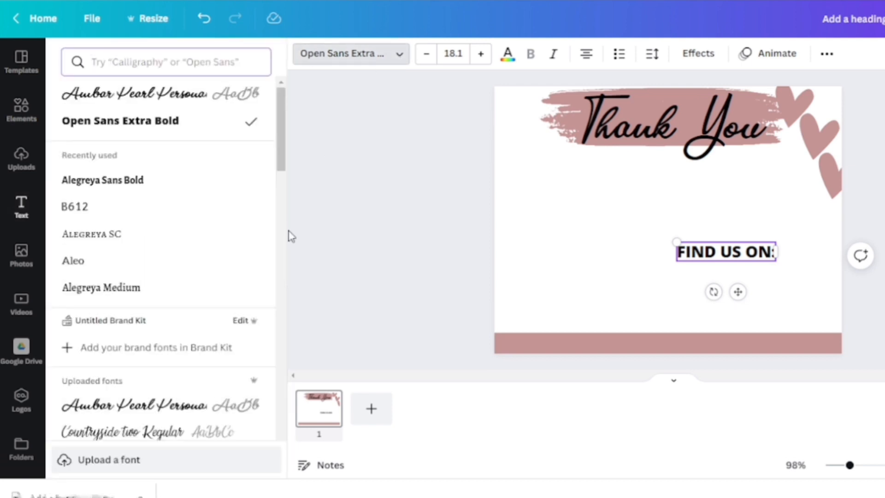
pyautogui.click(183, 193)
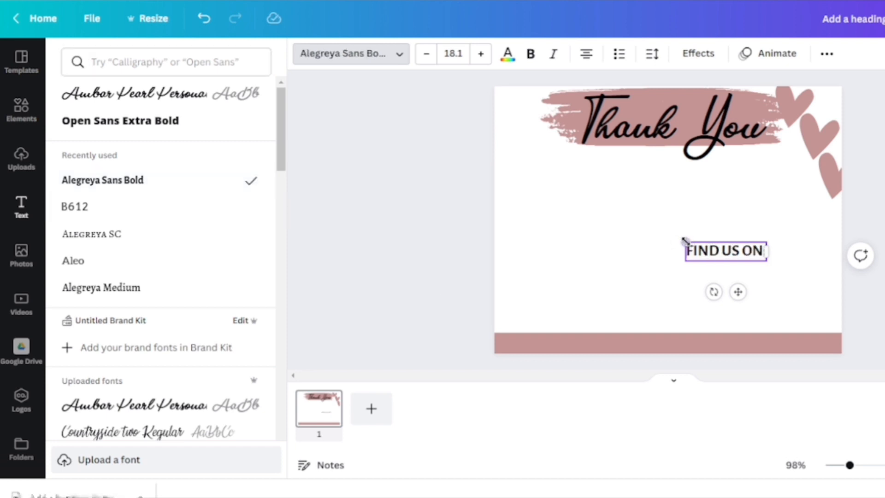
pyautogui.moveTo(686, 240); pyautogui.dragTo(694, 243)
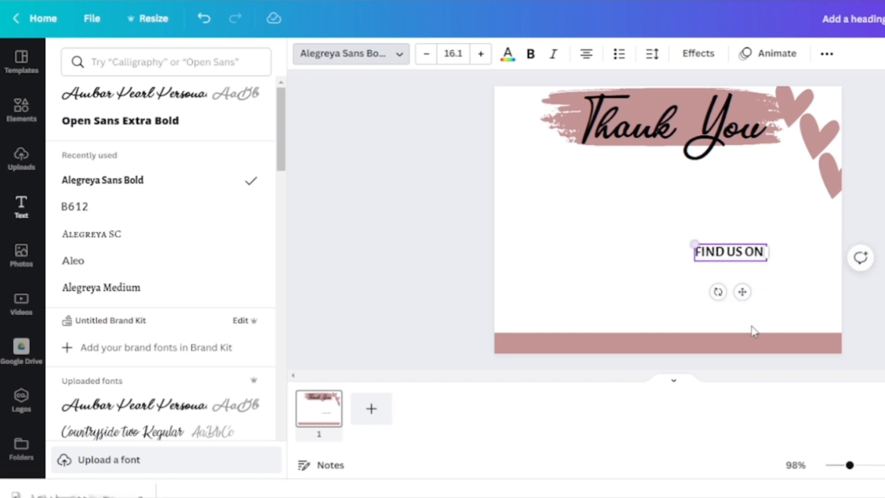
pyautogui.click(778, 280)
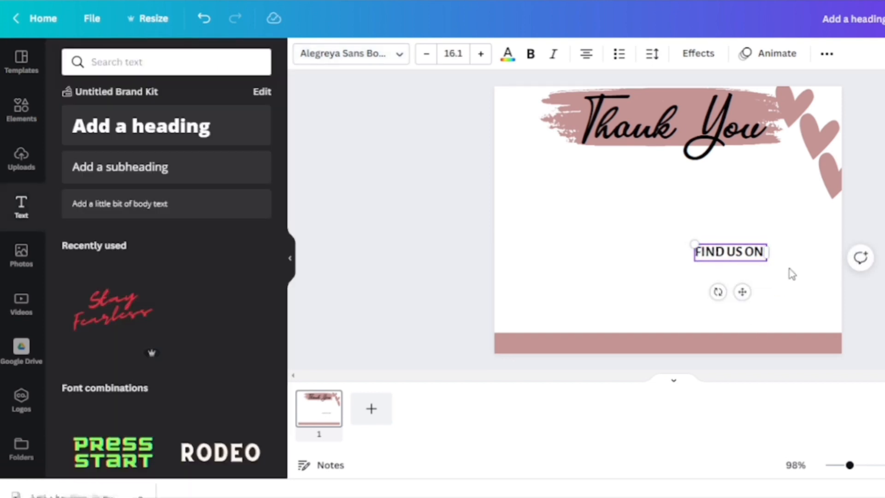
pyautogui.click(790, 272)
# Step: Search the elements for an Instagram icon and add a black outline one, shrunk small below FIND US ON:
pyautogui.click(20, 109)
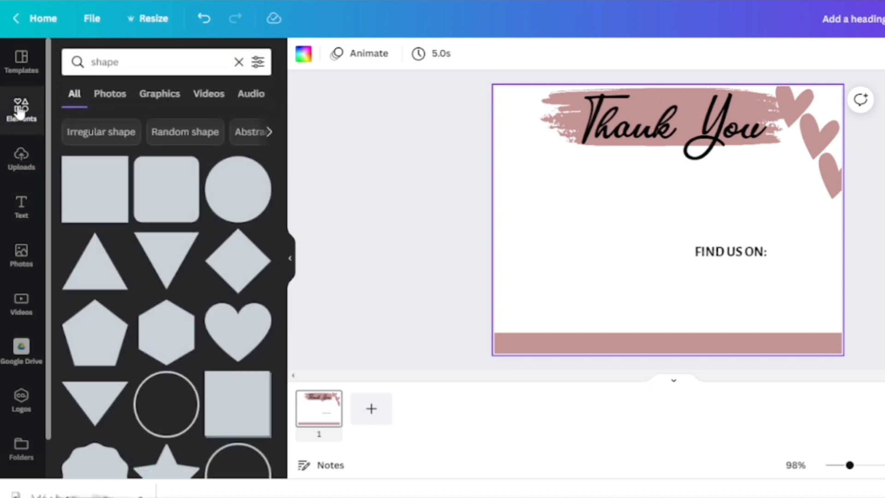
pyautogui.click(239, 62)
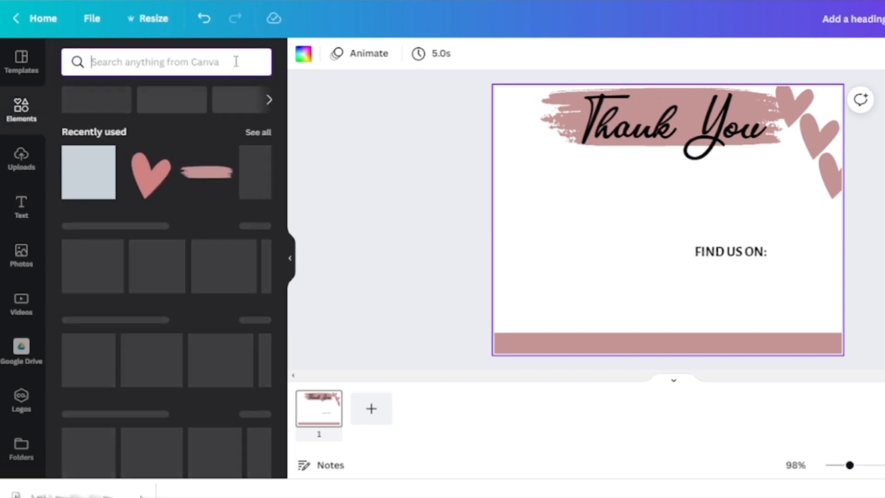
pyautogui.click(205, 64)
pyautogui.write('IN')
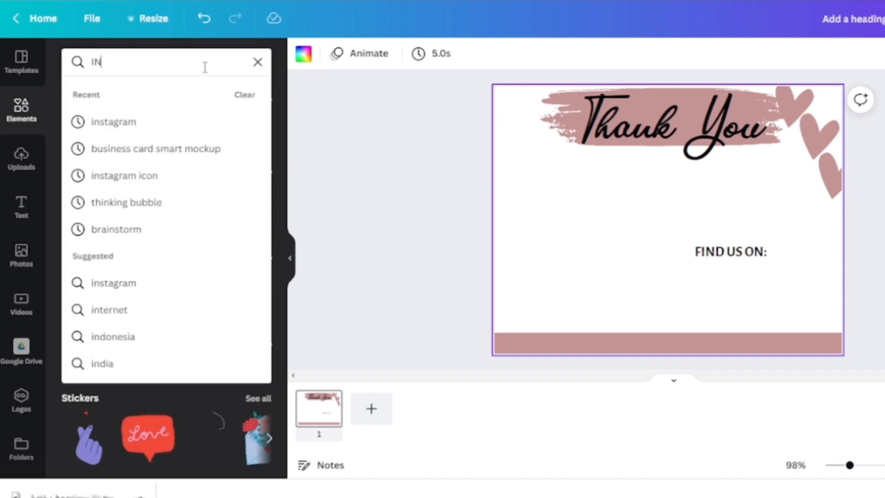
pyautogui.press('BackSpace')
pyautogui.press('BackSpace')
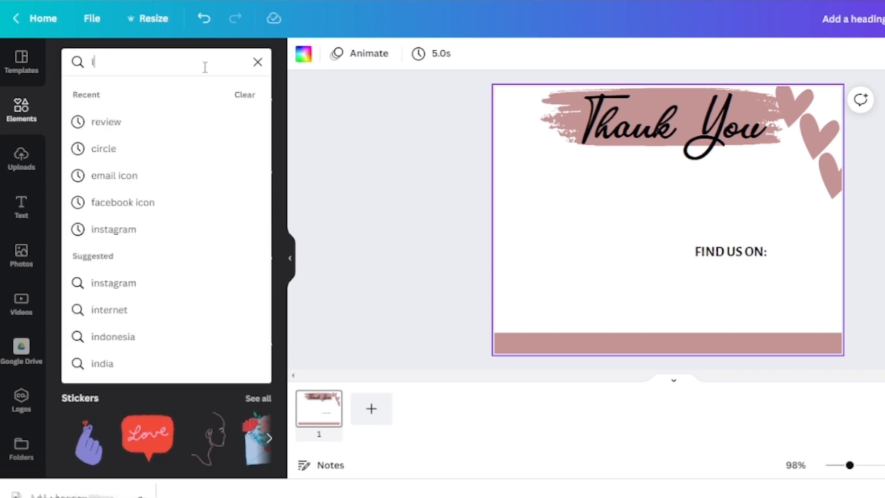
pyautogui.write('inst')
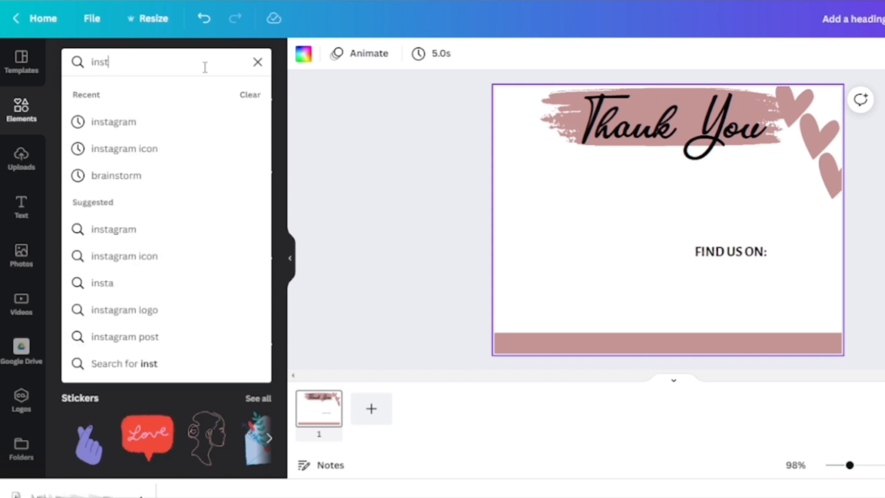
pyautogui.click(175, 149)
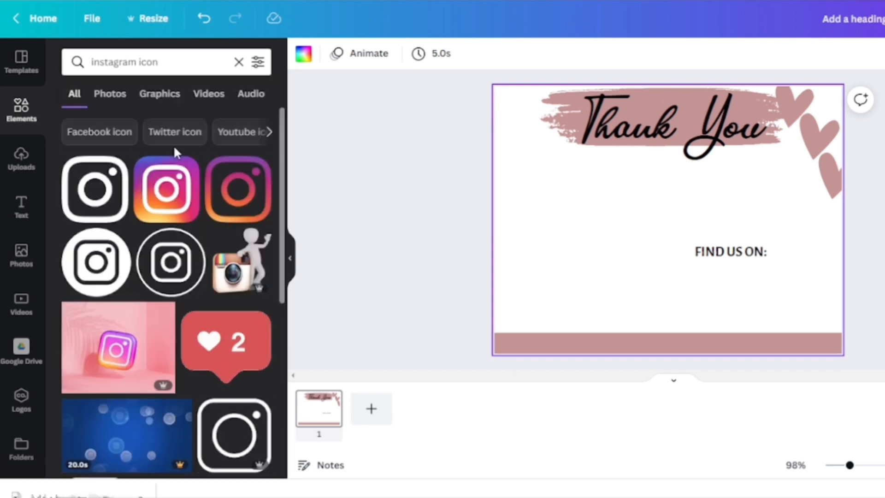
pyautogui.click(106, 215)
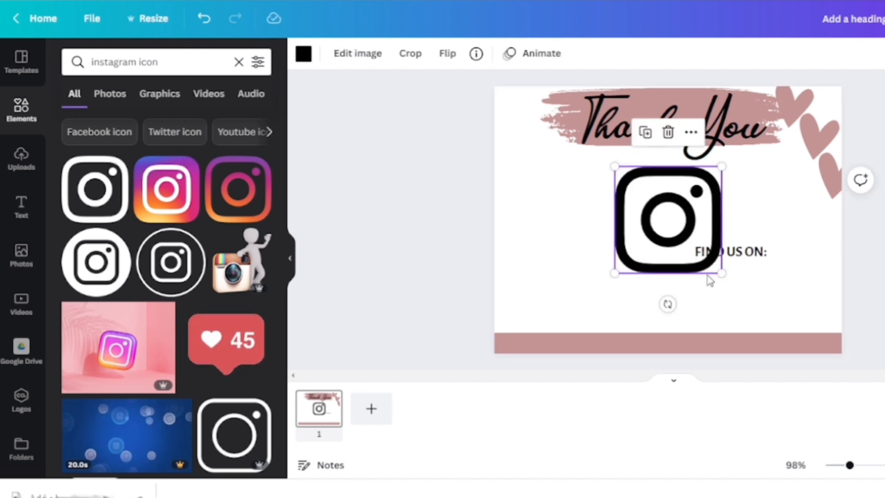
pyautogui.moveTo(719, 271)
pyautogui.mouseDown()
pyautogui.moveTo(651, 197)
pyautogui.moveTo(658, 261)
pyautogui.moveTo(708, 287)
pyautogui.moveTo(764, 286)
pyautogui.moveTo(720, 282)
pyautogui.mouseUp()
pyautogui.click(461, 210)
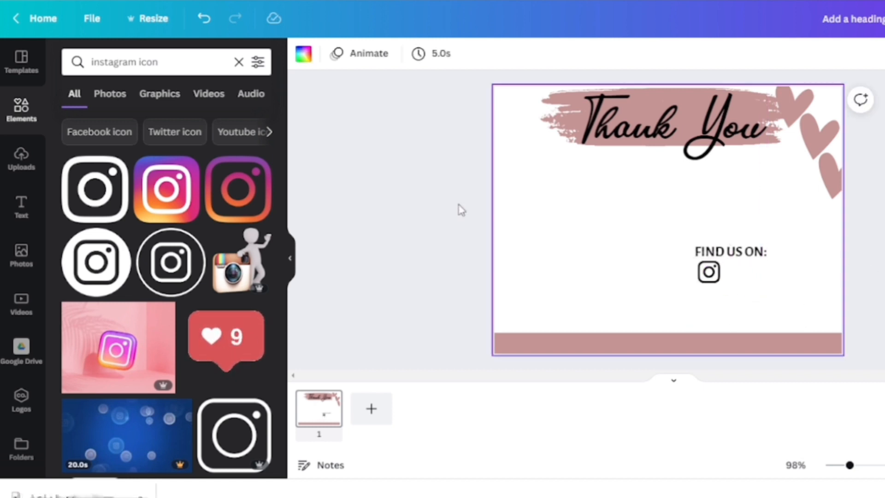
# Step: Search for a Facebook icon, add the outlined circle version, and shrink it into place below the Instagram icon
pyautogui.click(239, 62)
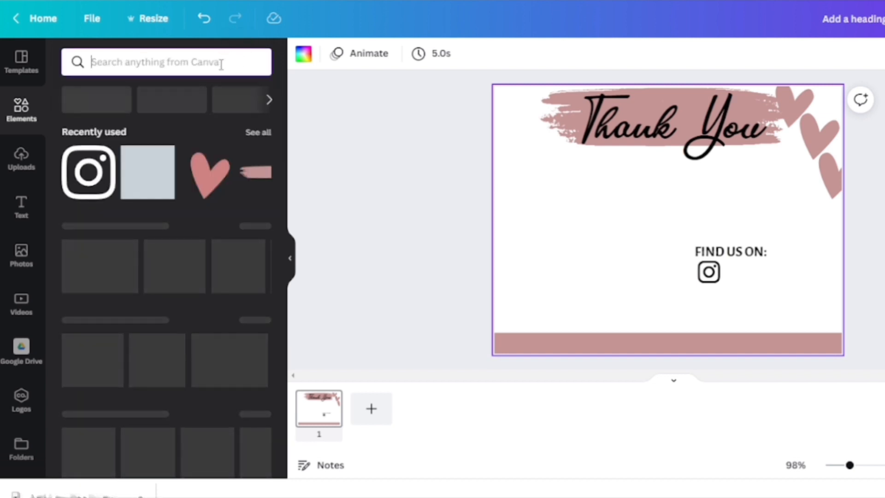
pyautogui.write('facebook icon')
pyautogui.click(114, 214)
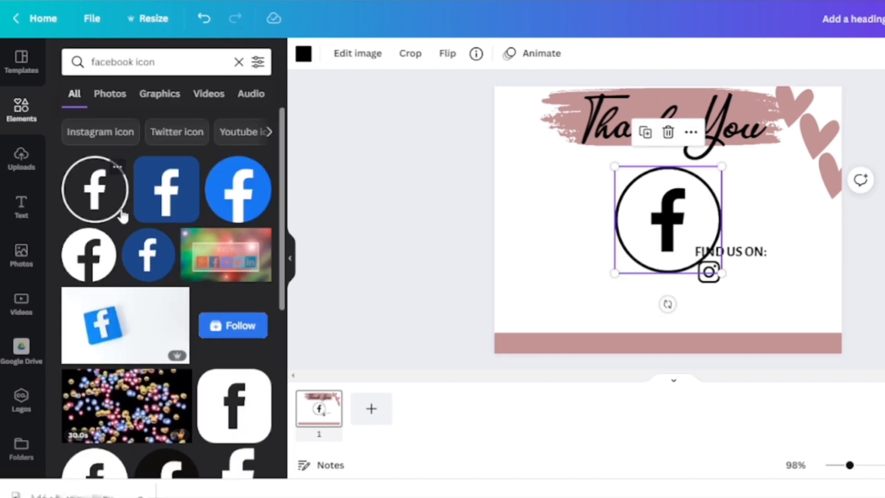
pyautogui.moveTo(662, 217); pyautogui.dragTo(635, 276)
pyautogui.moveTo(693, 330); pyautogui.dragTo(717, 301)
pyautogui.click(611, 287)
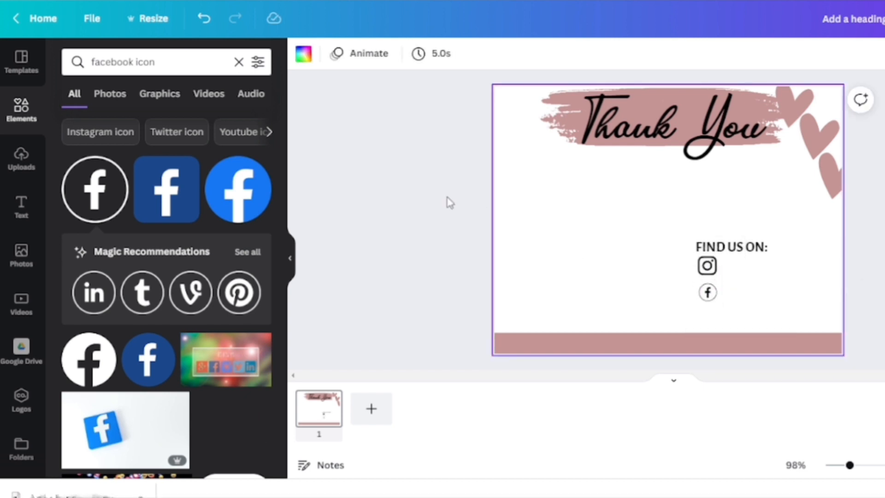
# Step: Search for an email icon, add the envelope with @ symbol, and shrink it below the Facebook icon
pyautogui.click(238, 62)
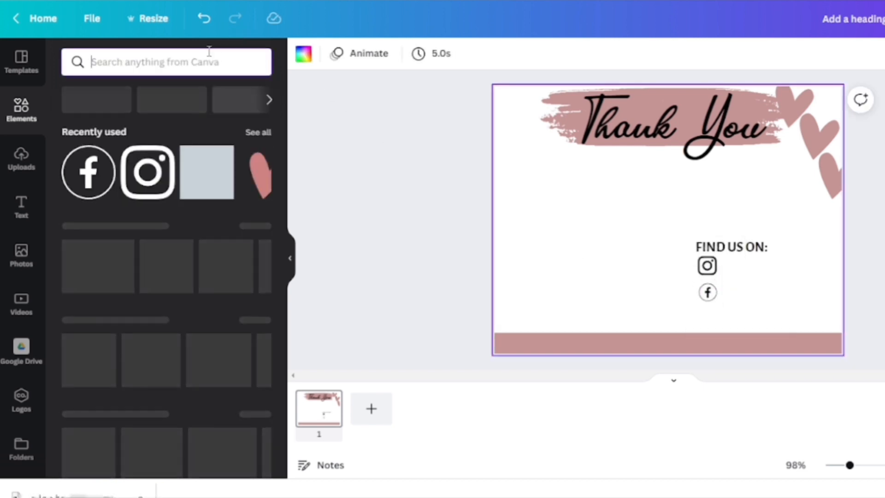
pyautogui.write('emai')
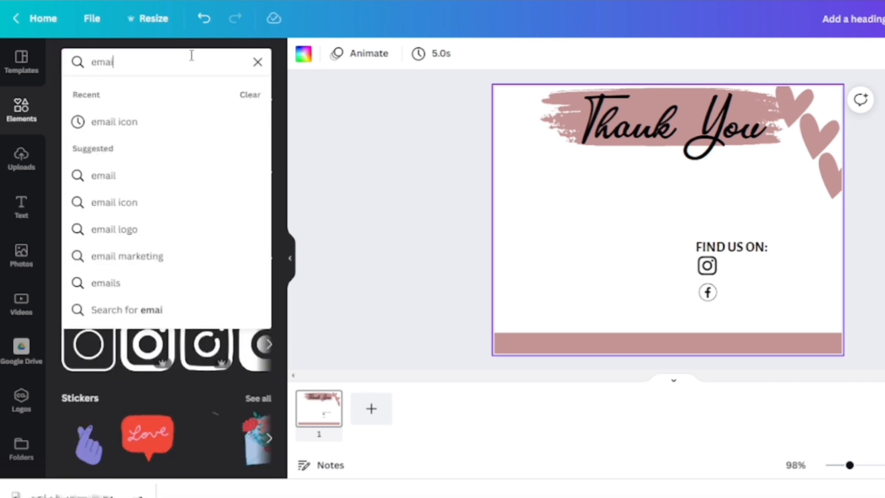
pyautogui.click(171, 122)
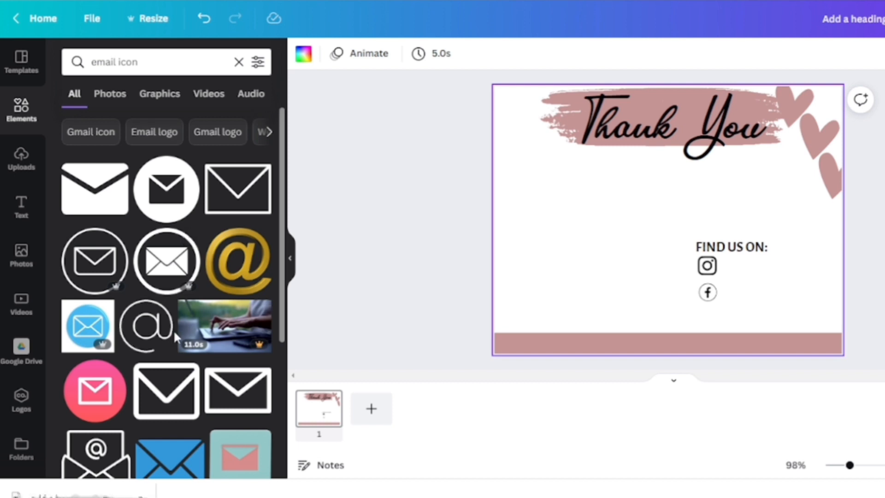
pyautogui.click(121, 459)
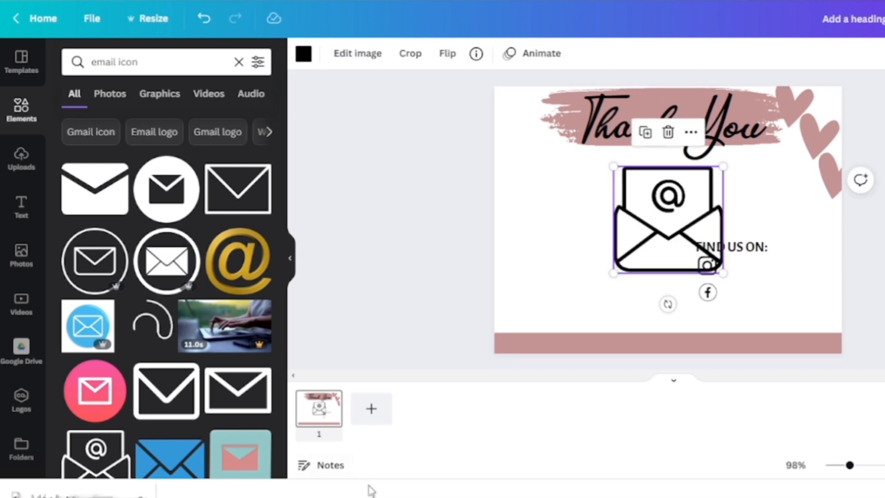
pyautogui.moveTo(722, 272); pyautogui.dragTo(709, 313)
pyautogui.click(767, 271)
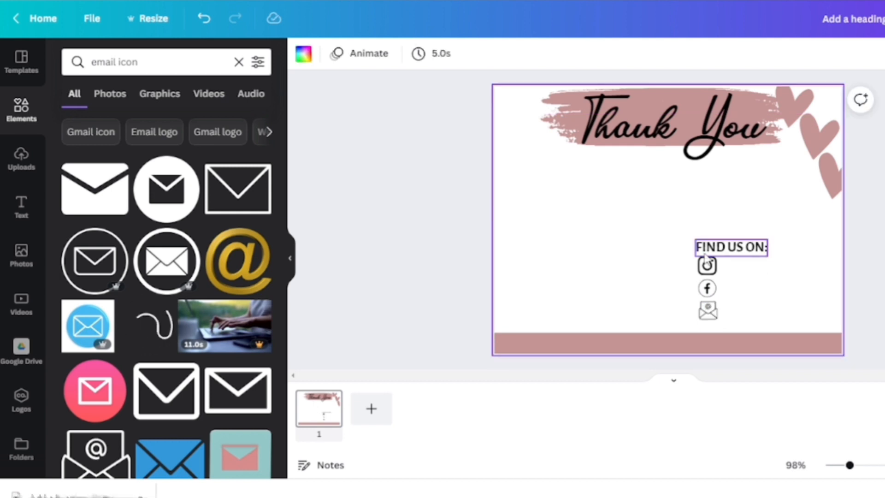
# Step: Select the three social icons, group them, and nudge them into a straight column under FIND US ON:
pyautogui.moveTo(695, 266); pyautogui.dragTo(733, 330)
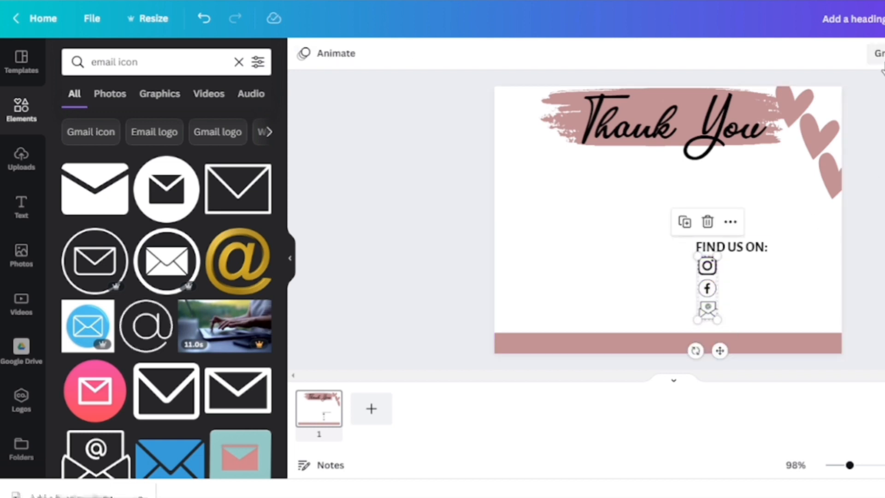
pyautogui.click(877, 54)
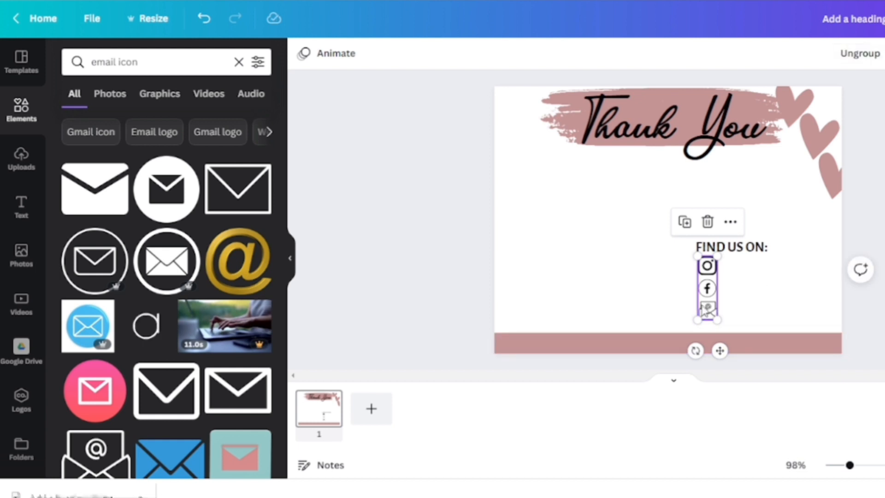
pyautogui.moveTo(704, 301)
pyautogui.mouseDown()
pyautogui.moveTo(738, 295)
pyautogui.moveTo(712, 284)
pyautogui.moveTo(705, 299)
pyautogui.mouseUp()
pyautogui.click(747, 306)
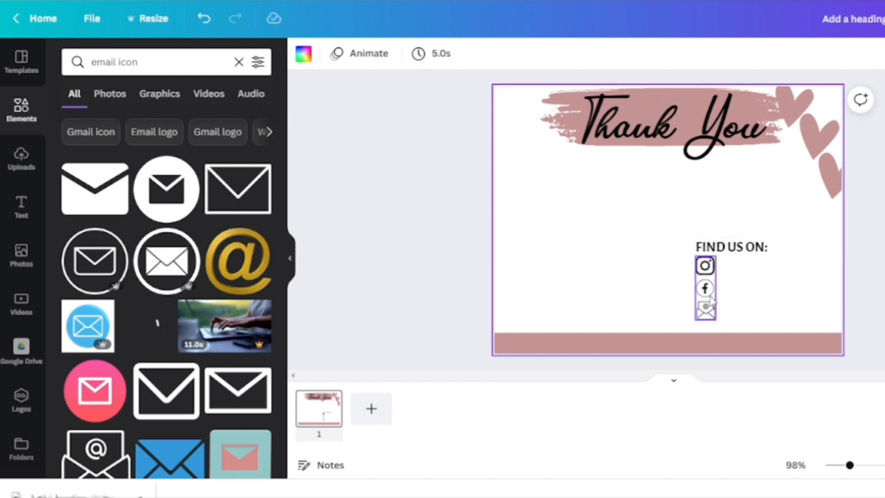
# Step: Add a subheading beside the Instagram icon and duplicate it twice, placing copies beside the Facebook and email icons
pyautogui.click(18, 220)
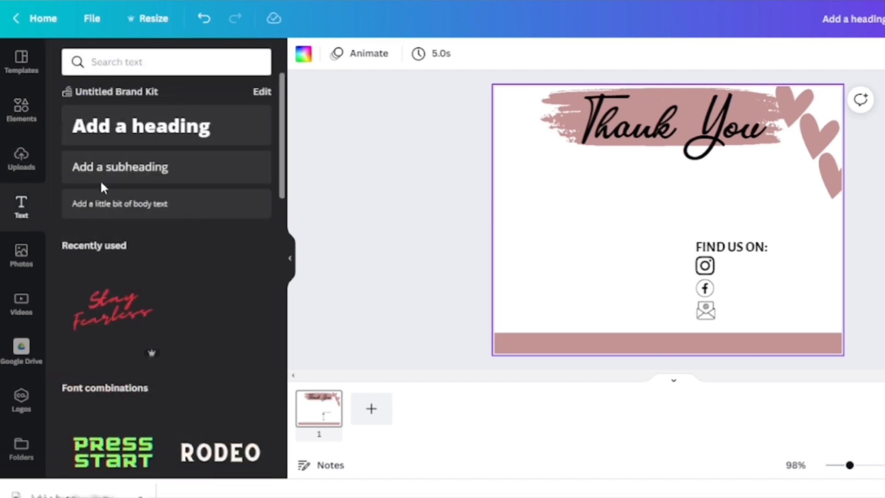
pyautogui.click(121, 178)
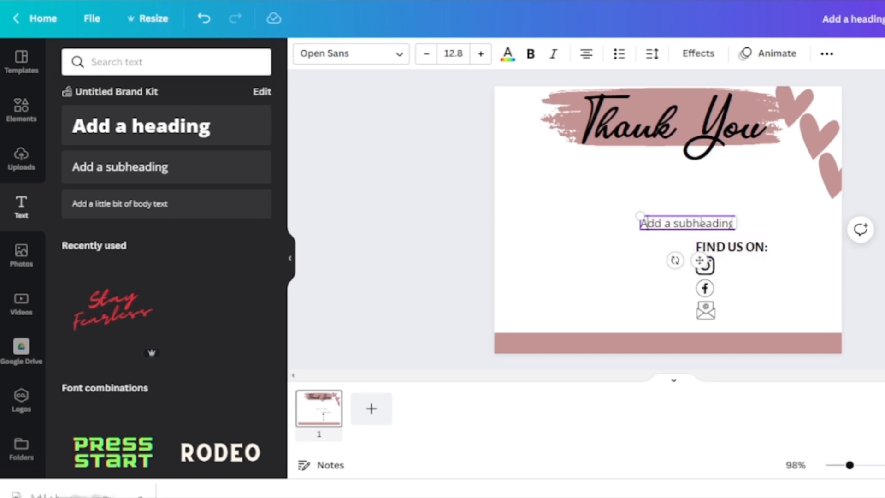
pyautogui.click(667, 233)
pyautogui.moveTo(667, 229); pyautogui.dragTo(741, 267)
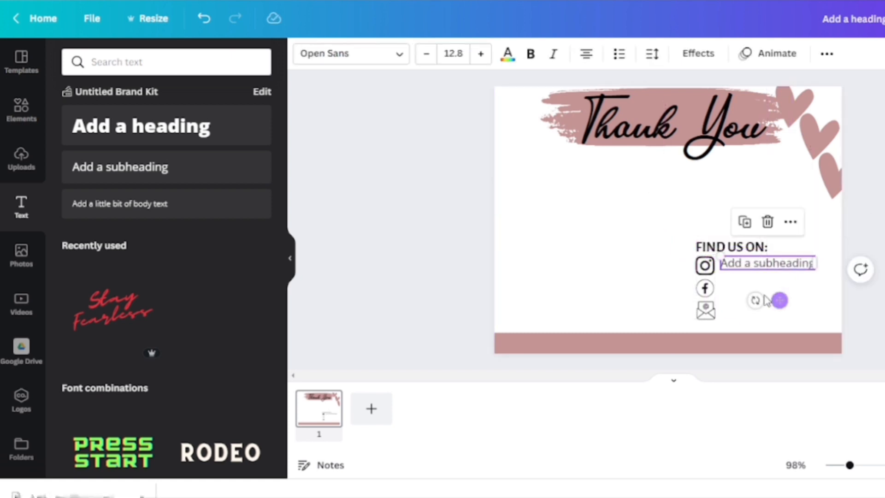
pyautogui.click(745, 222)
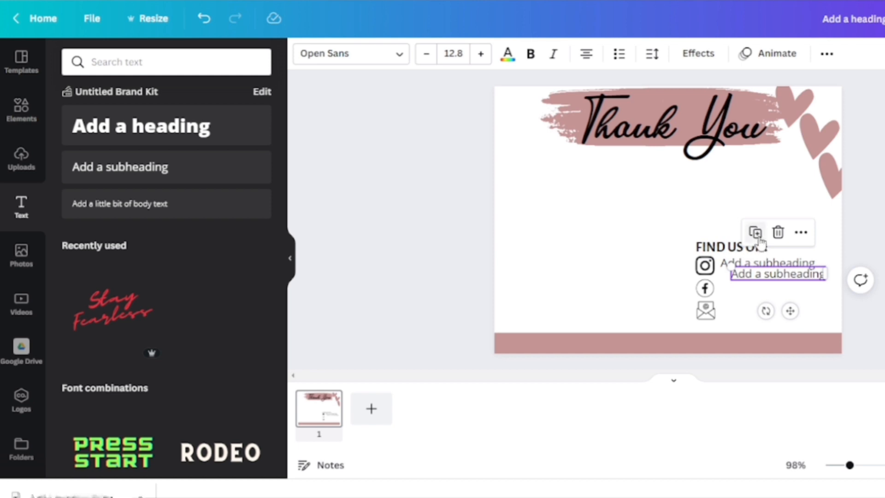
pyautogui.click(756, 233)
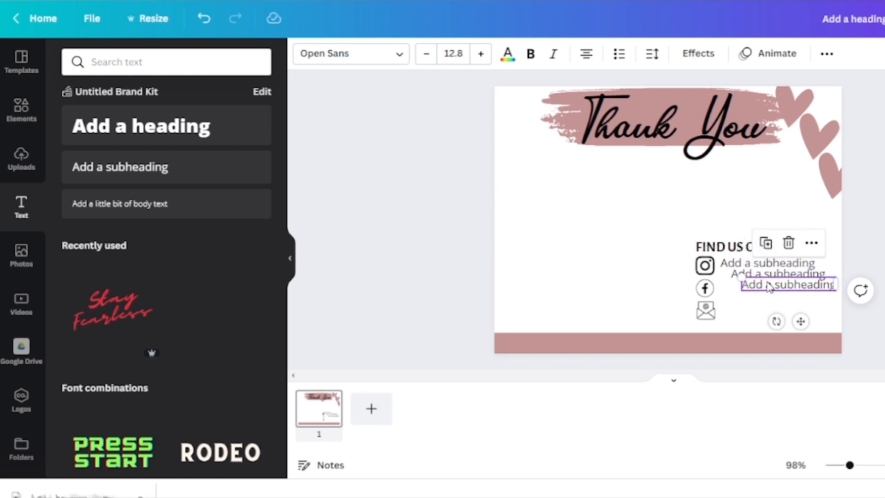
pyautogui.moveTo(769, 286); pyautogui.dragTo(754, 311)
pyautogui.moveTo(736, 280); pyautogui.dragTo(734, 315)
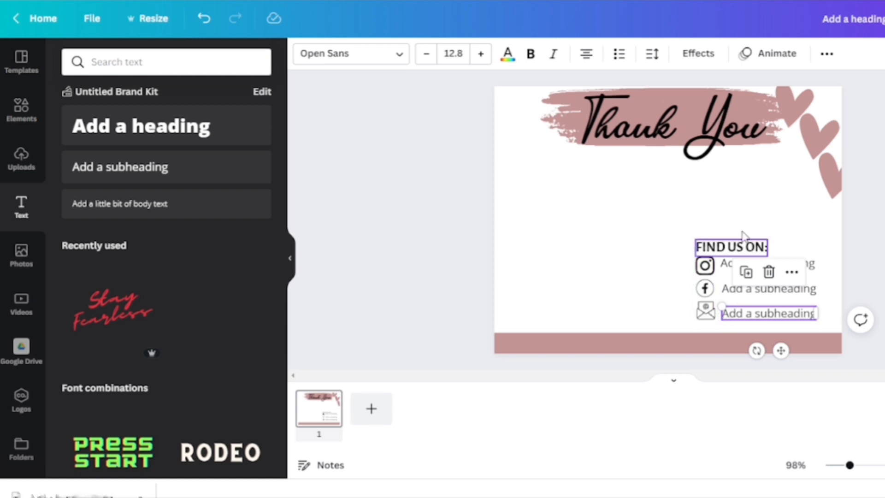
pyautogui.click(778, 222)
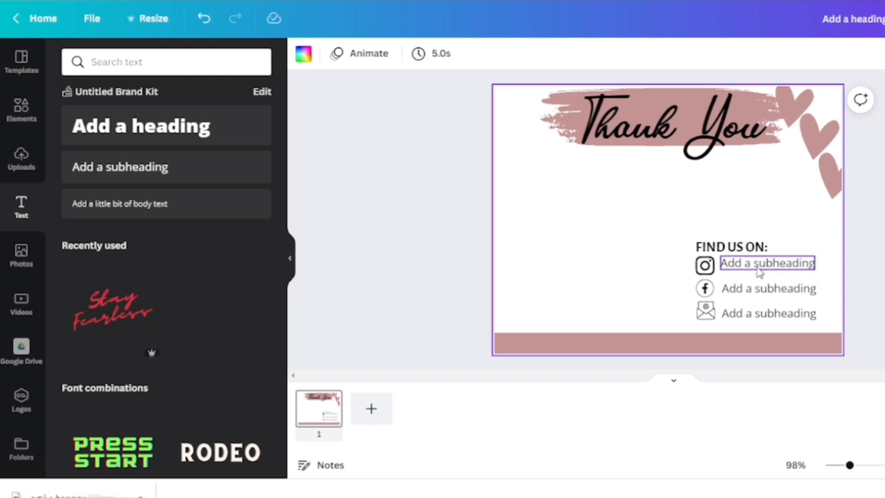
pyautogui.click(730, 264)
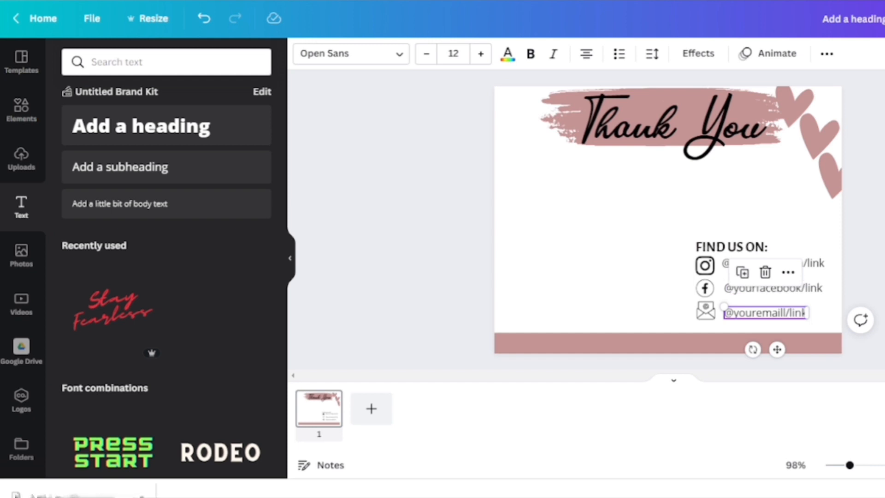
pyautogui.click(872, 221)
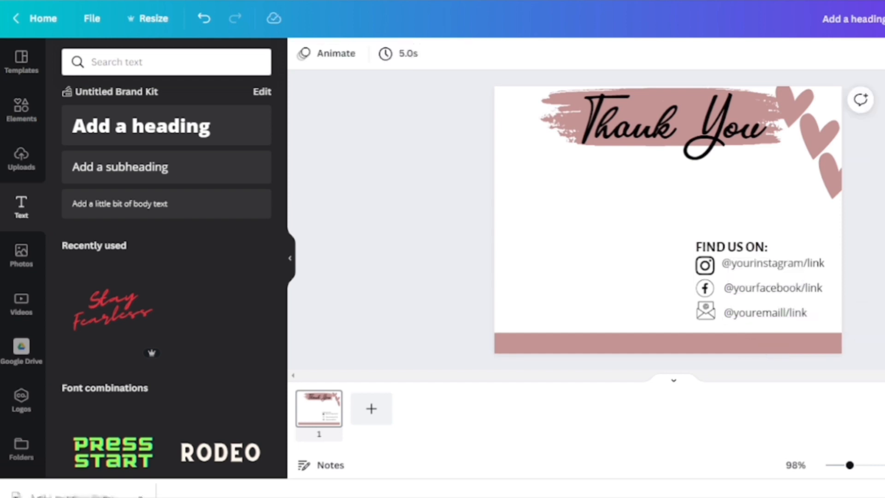
pyautogui.click(690, 266)
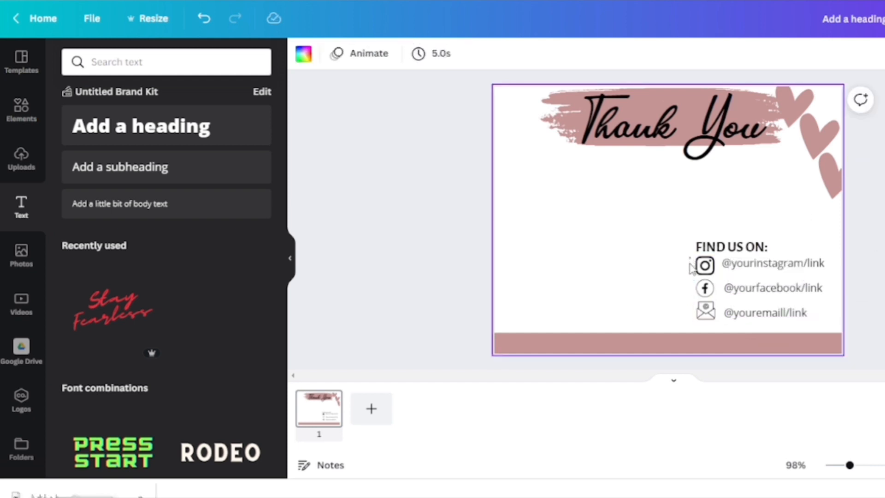
# Step: Select the icons and link texts together, group them, and nudge the group into position
pyautogui.moveTo(696, 328); pyautogui.dragTo(837, 329)
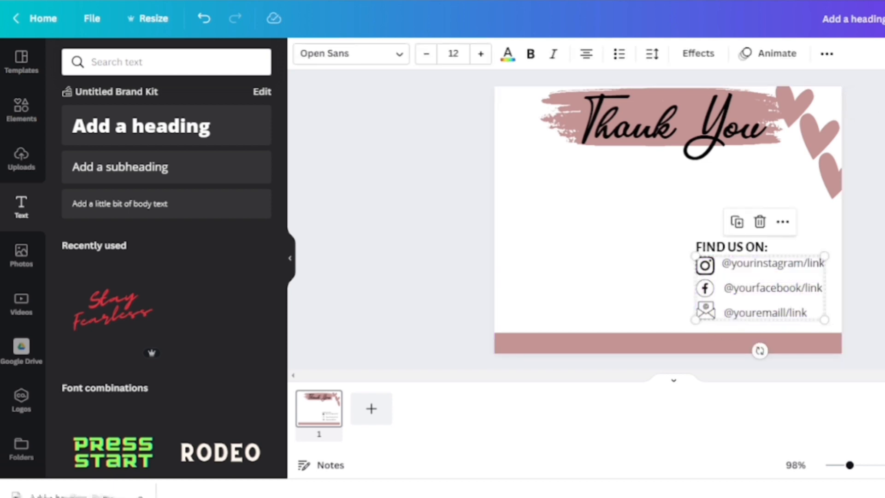
pyautogui.hotkey('ctrl', 'g')
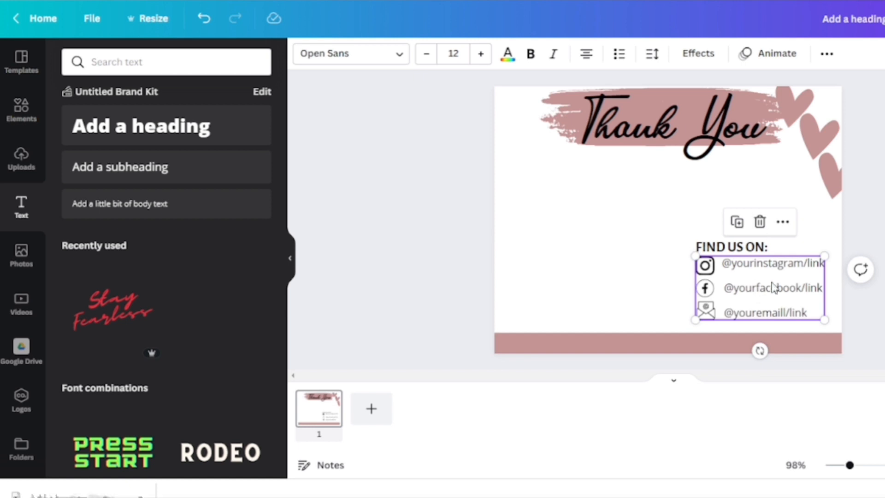
pyautogui.moveTo(779, 283)
pyautogui.mouseDown()
pyautogui.moveTo(751, 278)
pyautogui.moveTo(776, 281)
pyautogui.mouseUp()
pyautogui.moveTo(696, 256); pyautogui.dragTo(696, 254)
pyautogui.click(654, 244)
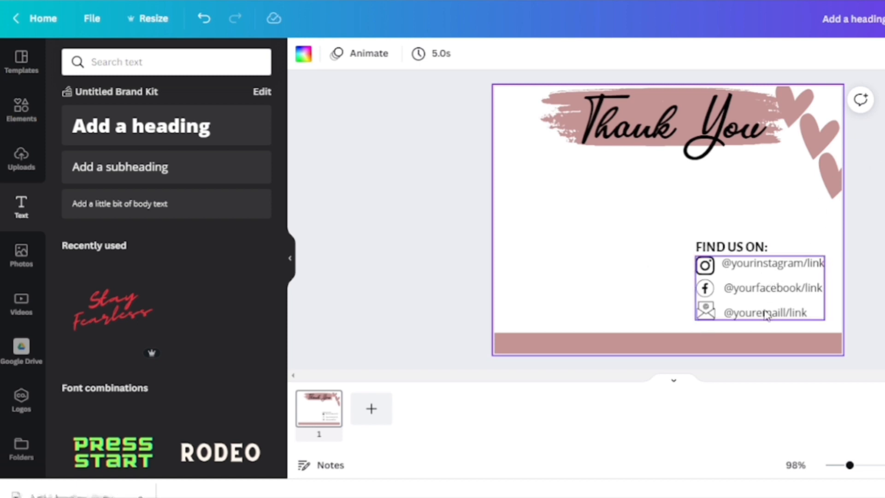
pyautogui.click(742, 292)
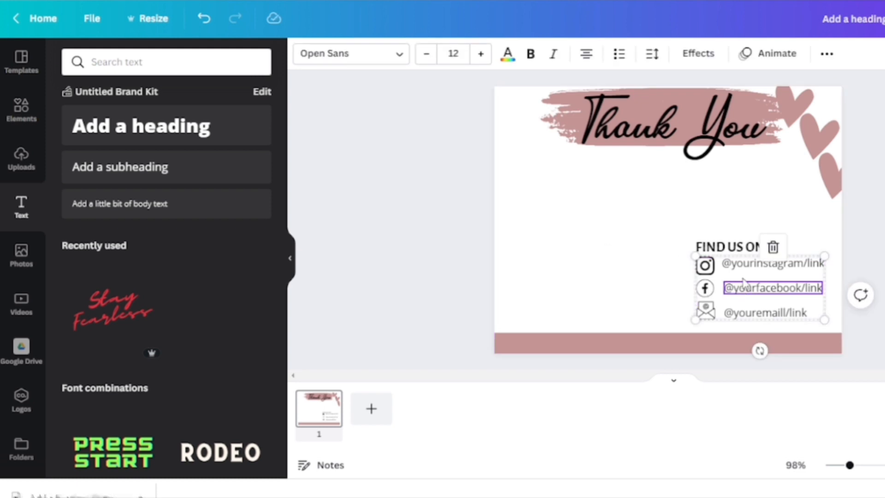
pyautogui.moveTo(744, 284); pyautogui.dragTo(744, 284)
pyautogui.click(666, 291)
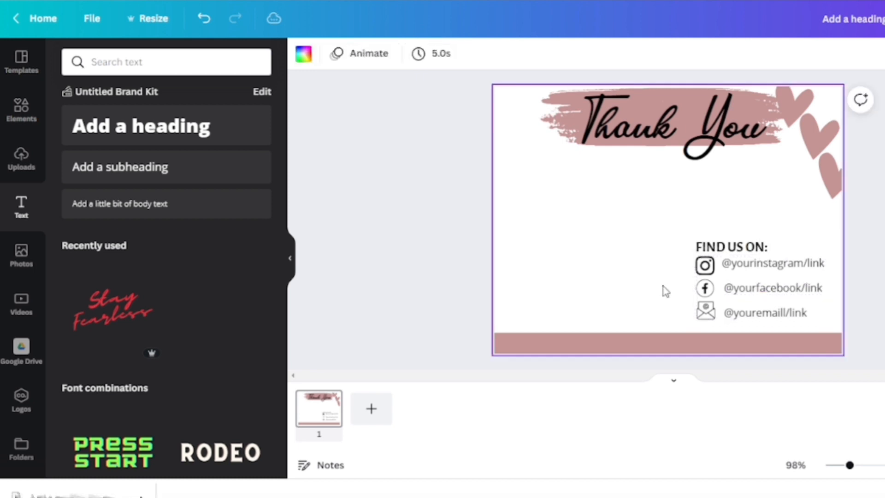
pyautogui.click(740, 290)
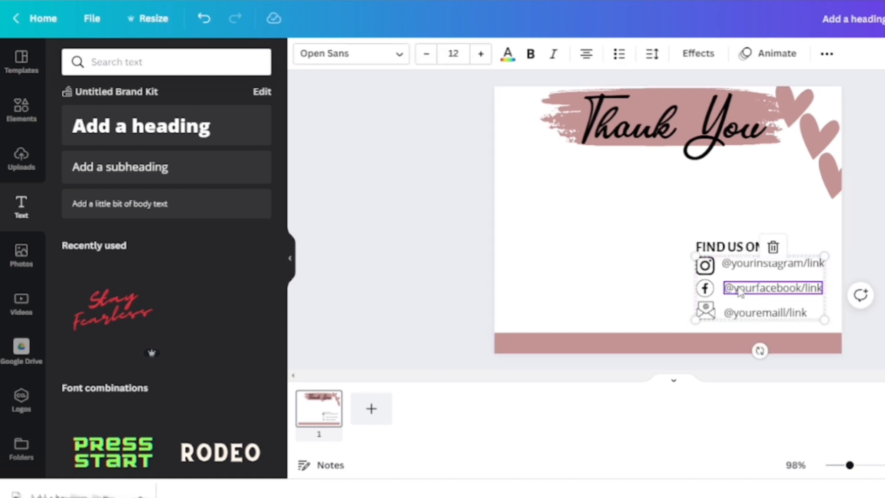
pyautogui.moveTo(736, 285); pyautogui.dragTo(733, 287)
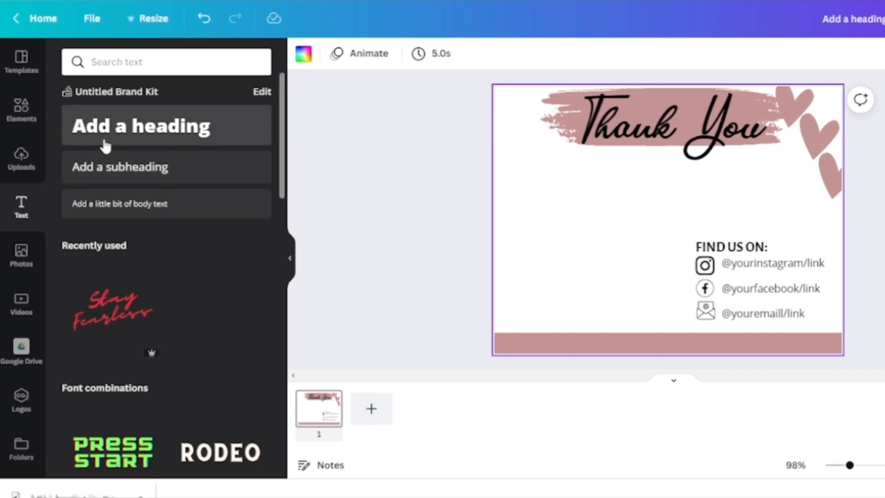
# Step: Add a heading below the title and replace its text with "Thank you for your order. We appreciate you supporting our small business"
pyautogui.click(102, 144)
pyautogui.moveTo(639, 207); pyautogui.dragTo(634, 174)
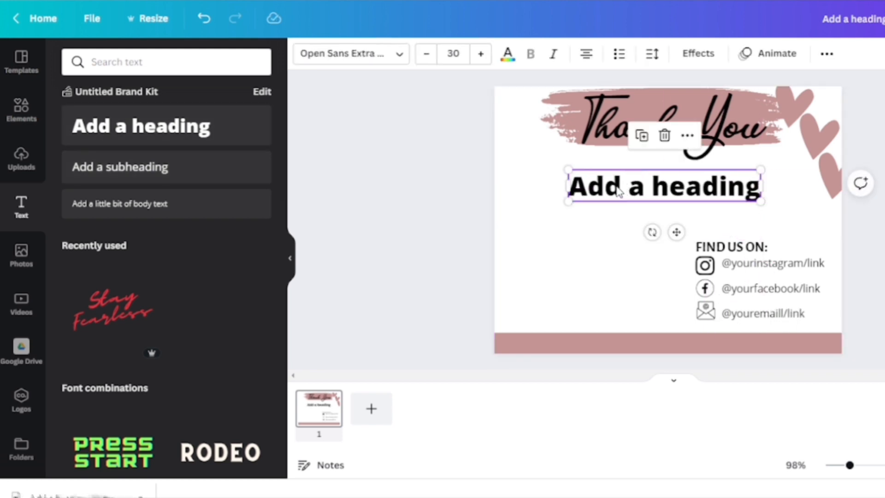
pyautogui.moveTo(575, 186)
pyautogui.mouseDown()
pyautogui.moveTo(605, 186)
pyautogui.moveTo(561, 177)
pyautogui.mouseUp()
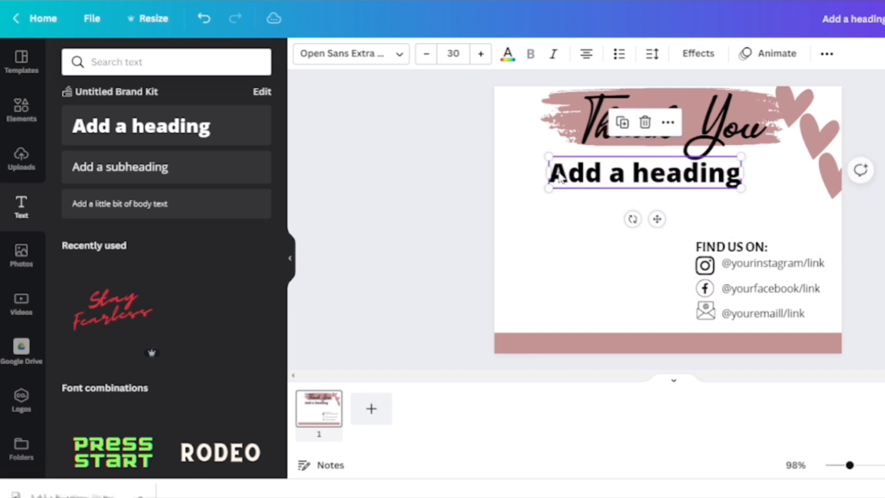
pyautogui.doubleClick(558, 175)
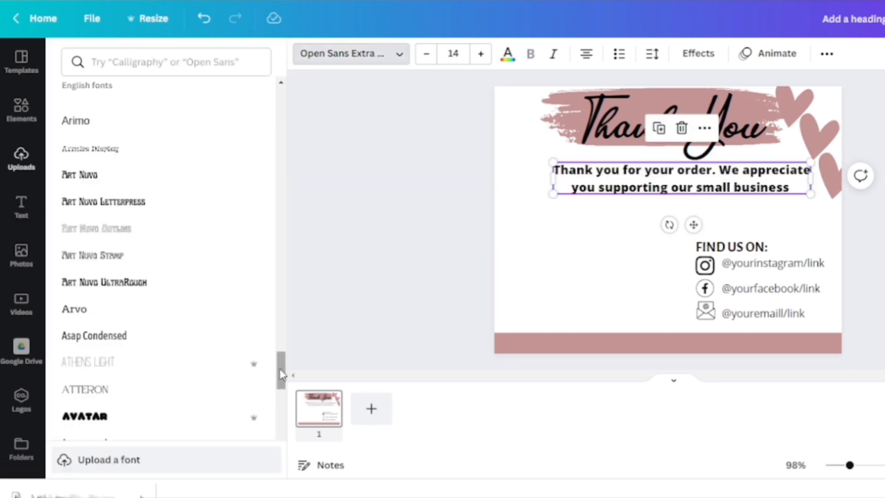
pyautogui.moveTo(281, 371); pyautogui.dragTo(281, 408)
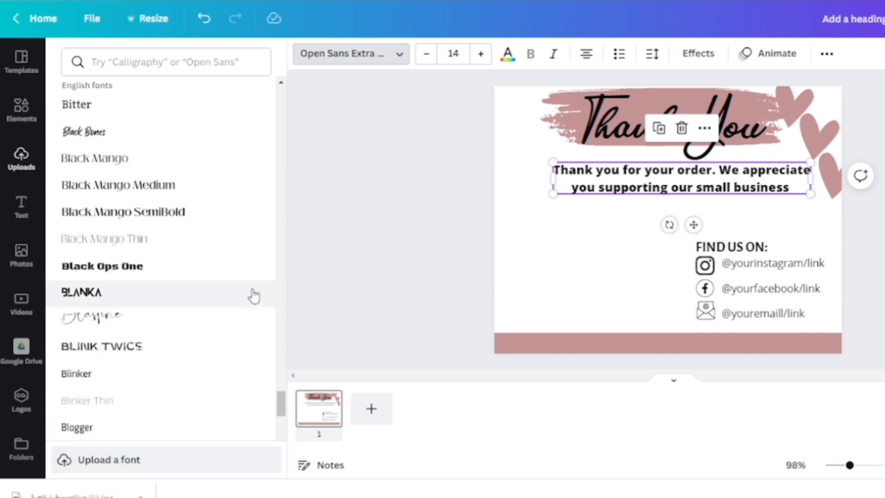
# Step: Change the thank-you message's font to Open Sauce Light
pyautogui.click(214, 64)
pyautogui.write('op')
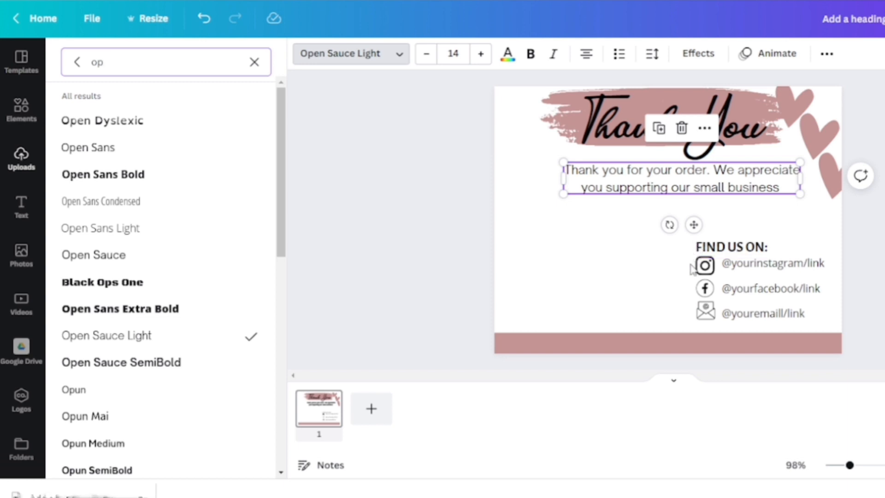
pyautogui.click(565, 293)
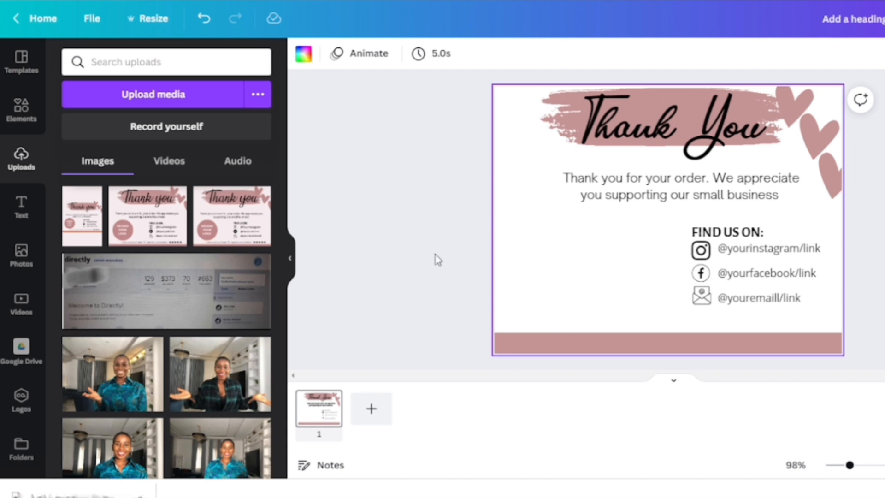
# Step: Search the elements for frames and add a circle frame, shrinking it to sit left of the Find us on section
pyautogui.click(20, 130)
pyautogui.click(21, 116)
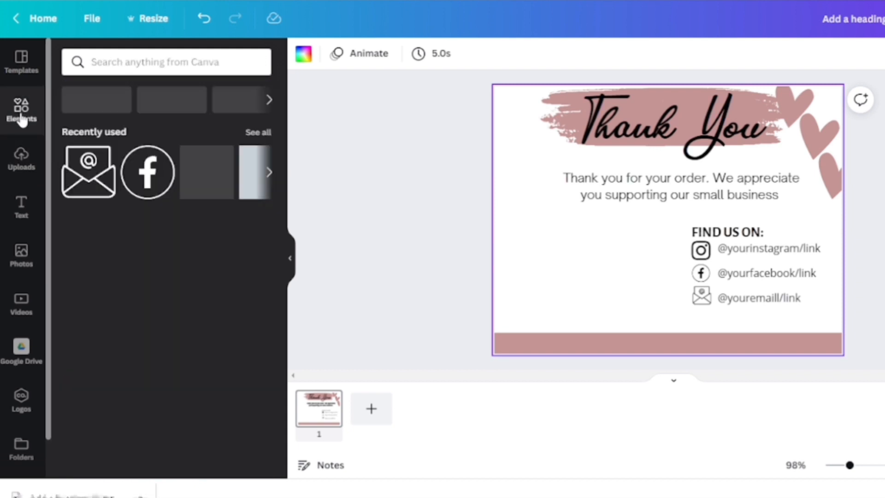
pyautogui.click(189, 67)
pyautogui.write('fram')
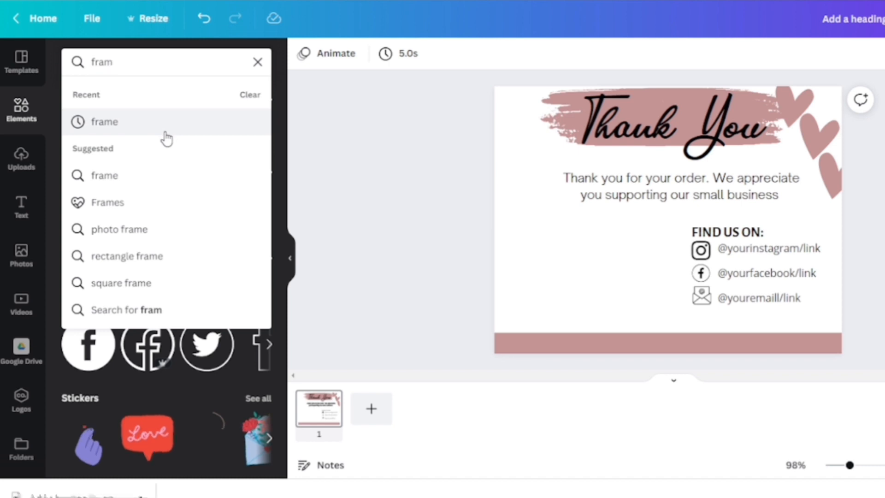
pyautogui.click(167, 138)
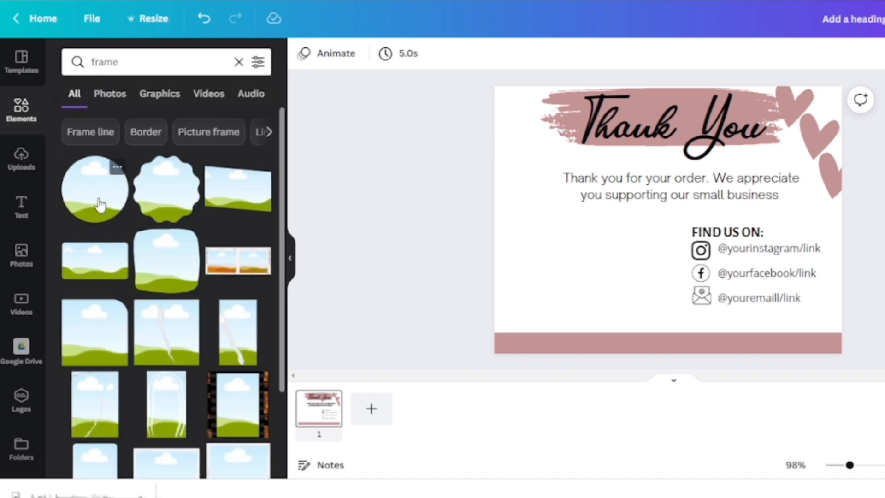
pyautogui.click(109, 181)
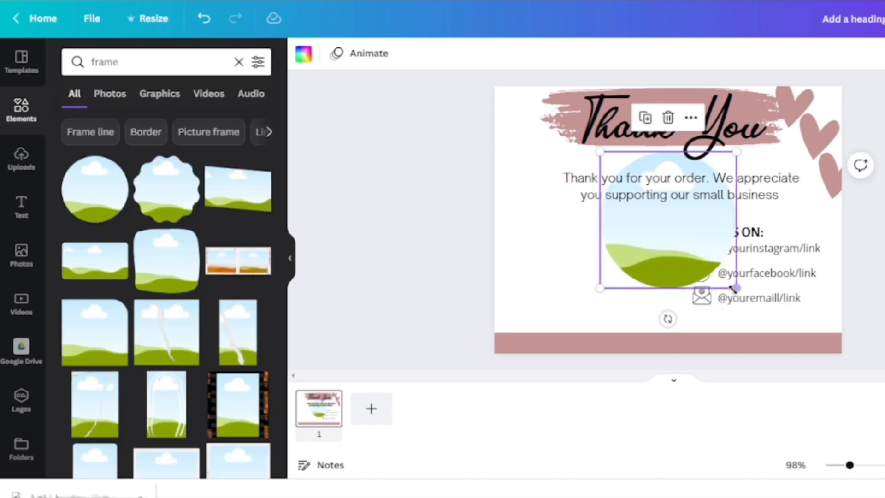
pyautogui.moveTo(736, 288); pyautogui.dragTo(599, 286)
pyautogui.click(461, 267)
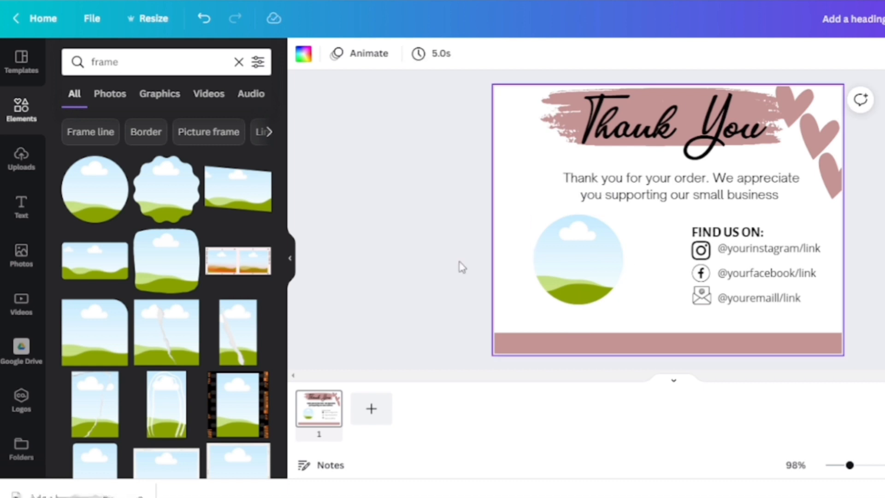
# Step: Search the elements for circle and add a pink circle shape, resizing it to cover the circle frame
pyautogui.click(21, 118)
pyautogui.click(174, 62)
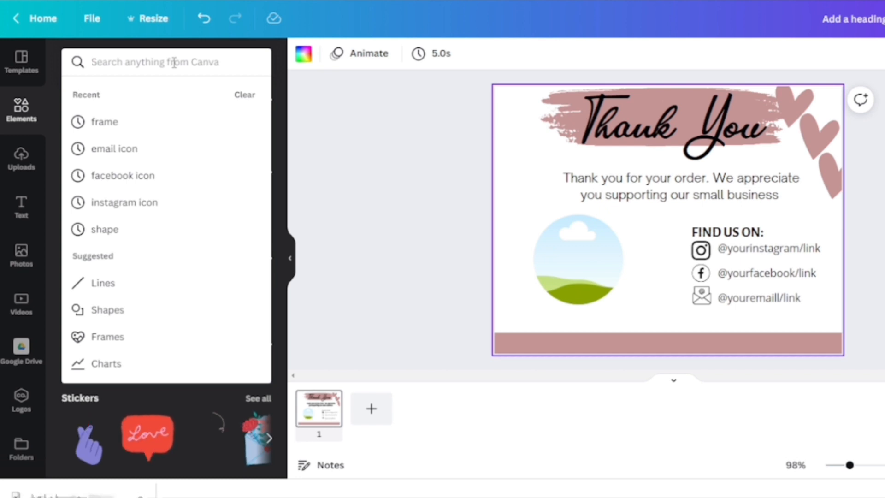
pyautogui.write('c')
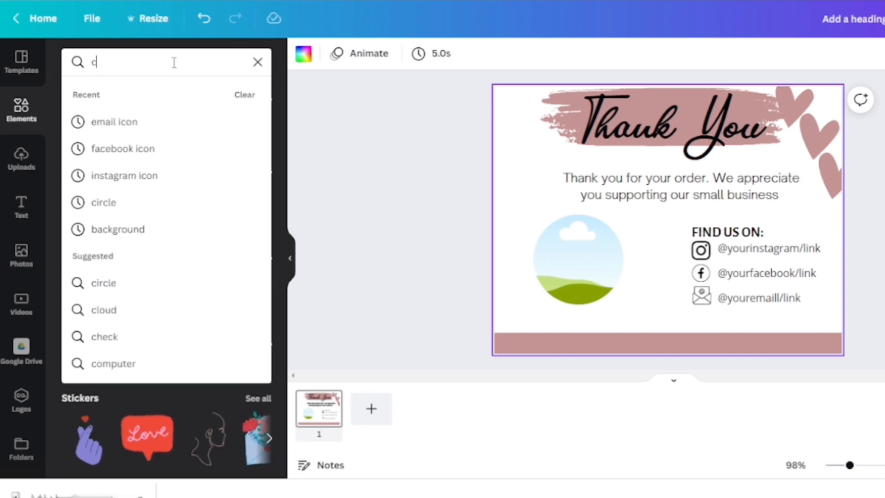
pyautogui.write('ircle')
pyautogui.press('Return')
pyautogui.click(95, 189)
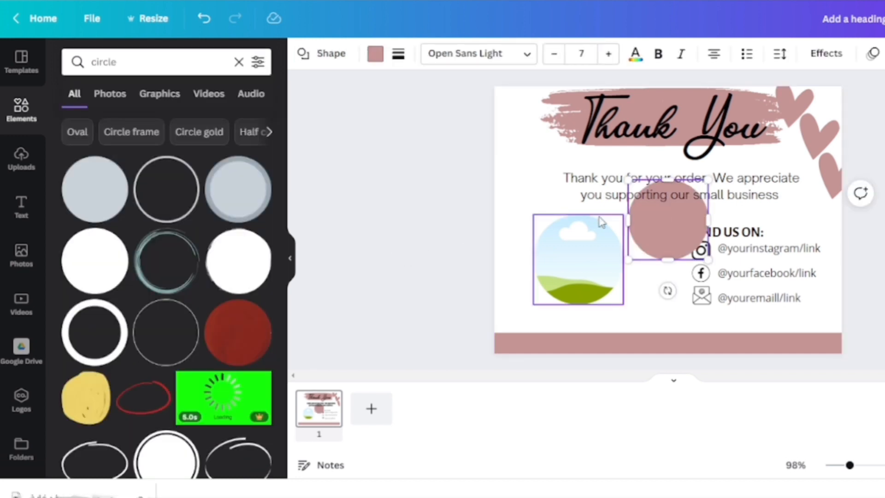
pyautogui.moveTo(646, 252); pyautogui.dragTo(569, 277)
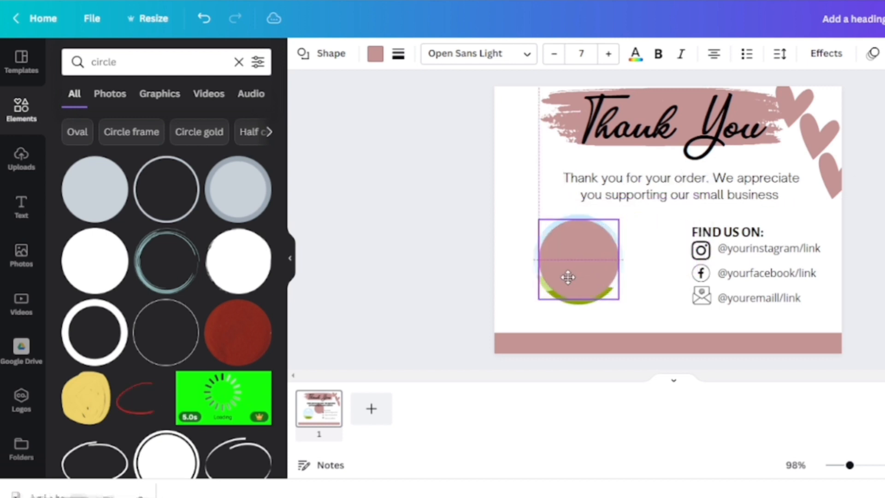
pyautogui.moveTo(618, 299); pyautogui.dragTo(623, 304)
pyautogui.moveTo(537, 216); pyautogui.dragTo(534, 213)
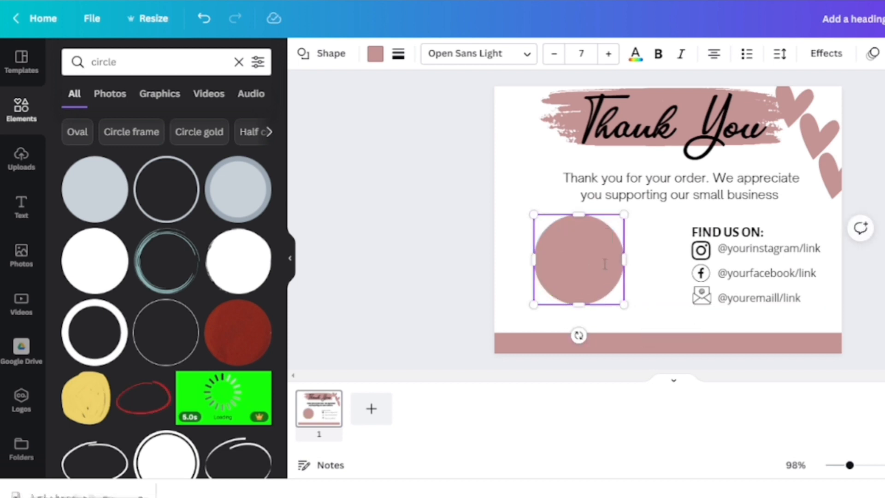
pyautogui.click(643, 298)
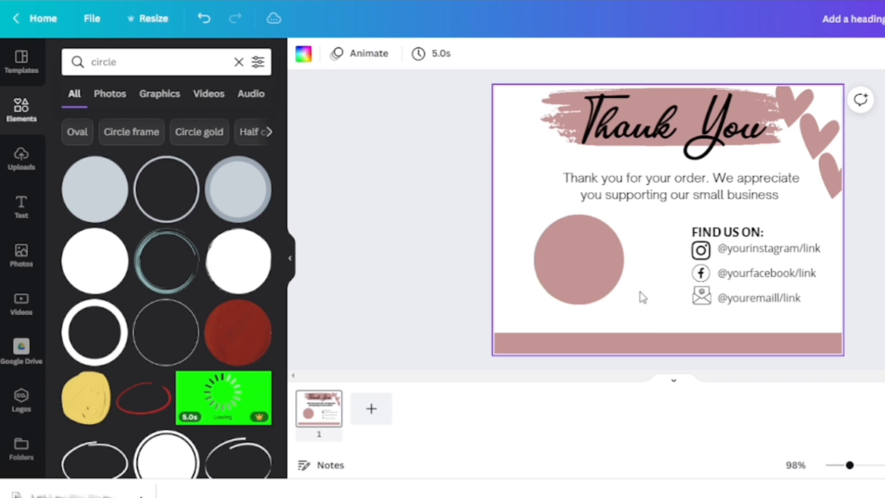
pyautogui.click(565, 249)
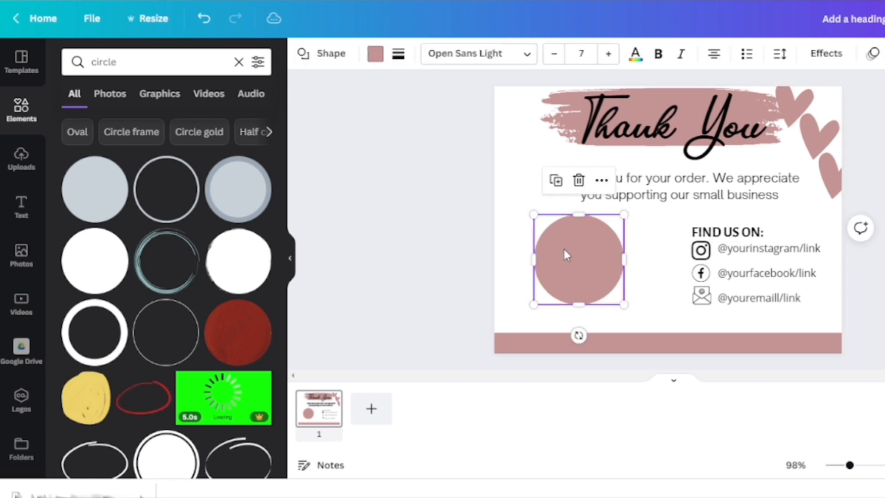
# Step: Add a heading reading YOUR LOGO HERE on three lines and shrink it to fit inside the pink circle
pyautogui.click(22, 208)
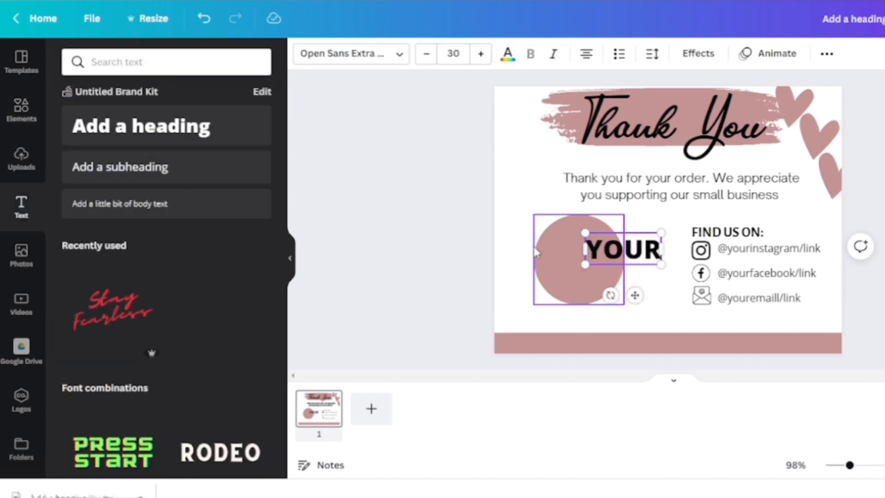
pyautogui.write('LOGO')
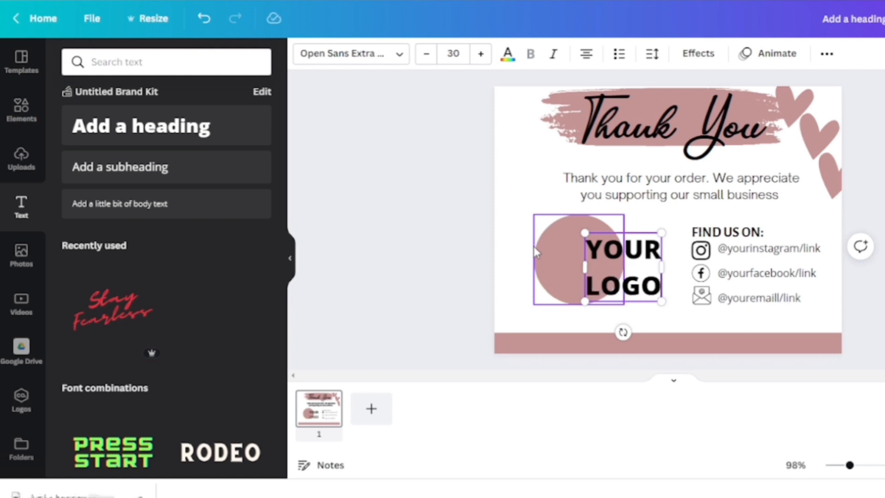
pyautogui.press('Return')
pyautogui.write('HERE')
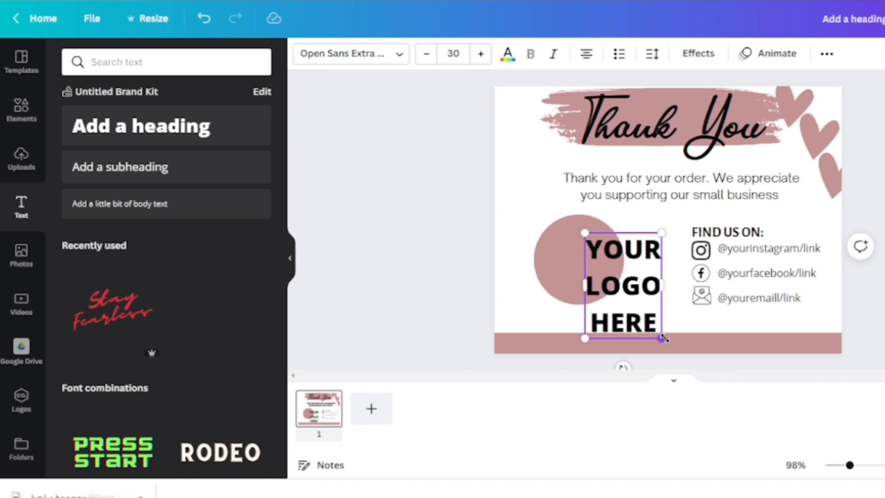
pyautogui.moveTo(660, 337); pyautogui.dragTo(590, 272)
pyautogui.click(649, 291)
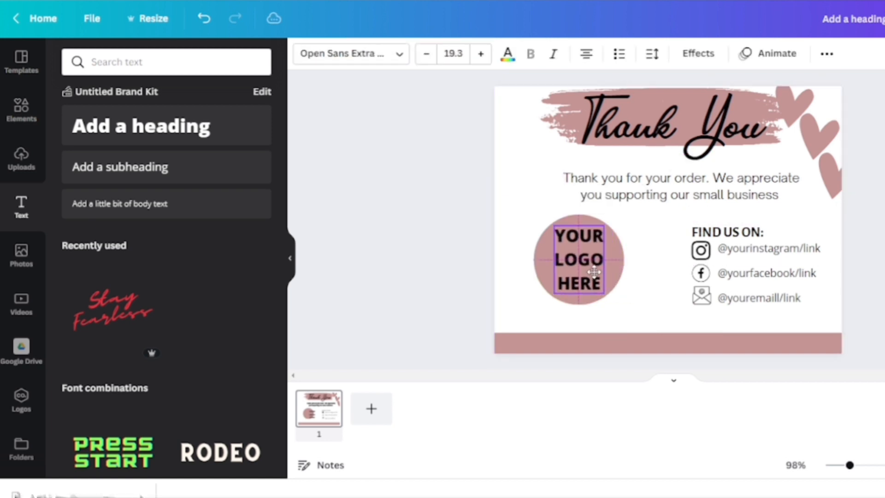
# Step: Set the YOUR LOGO HERE text colour to white
pyautogui.click(641, 294)
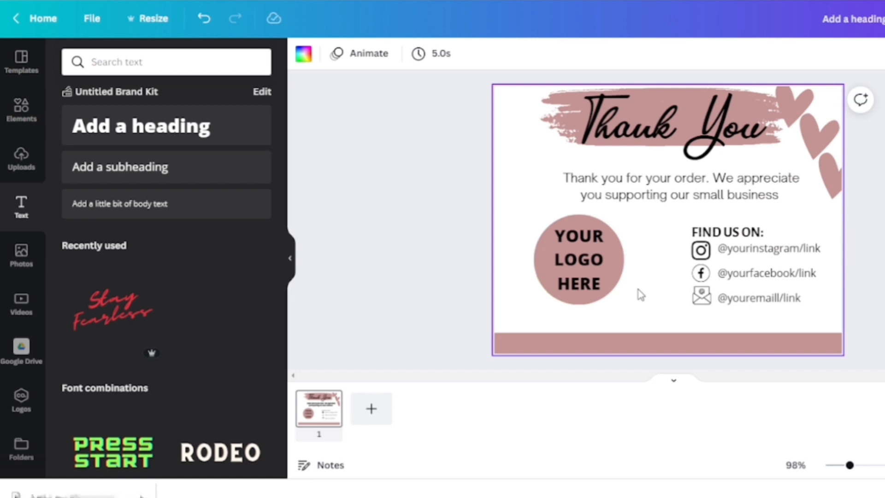
pyautogui.click(559, 256)
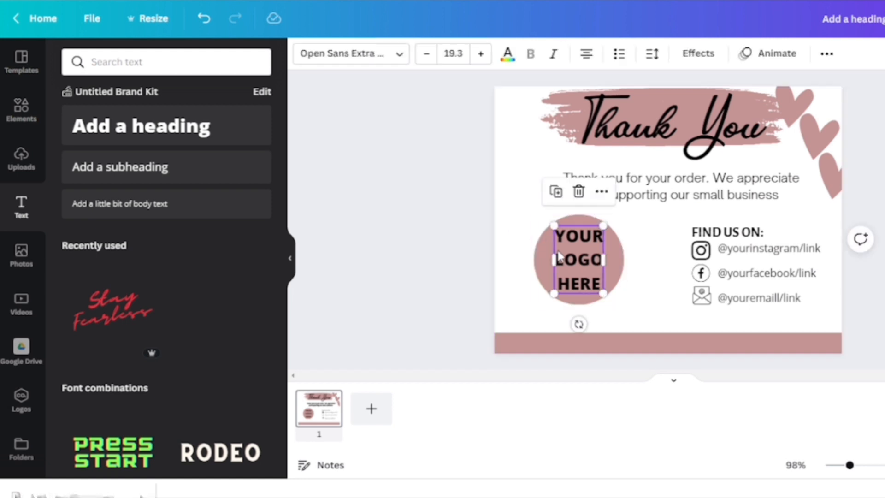
pyautogui.click(509, 58)
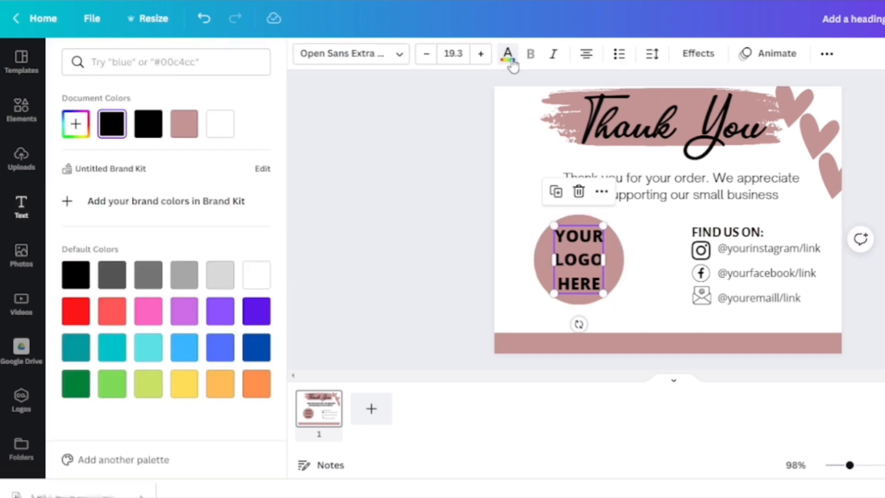
pyautogui.click(223, 137)
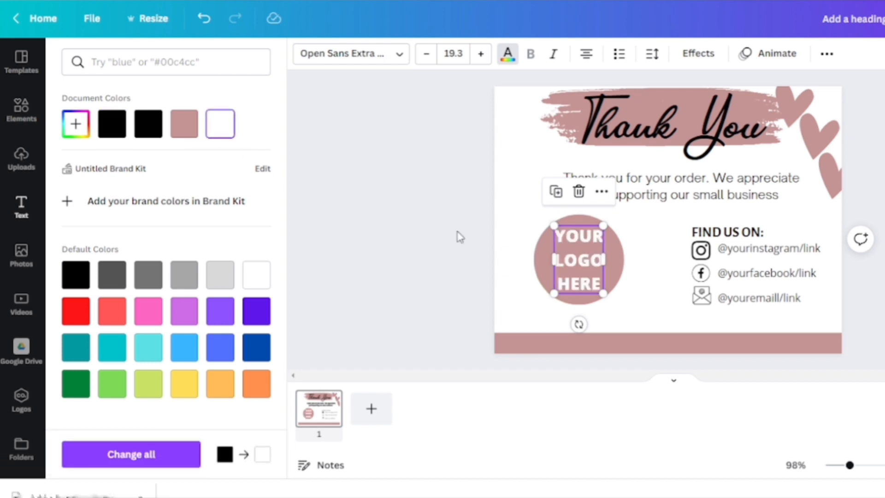
pyautogui.click(622, 282)
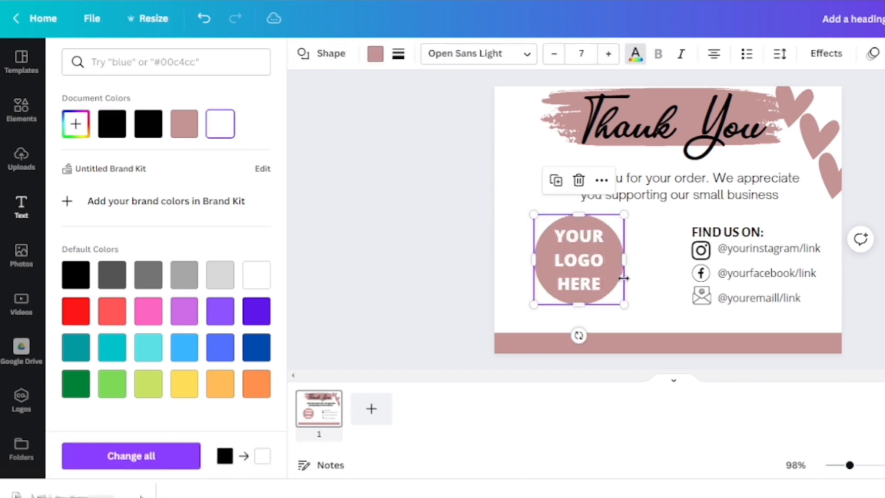
pyautogui.click(649, 302)
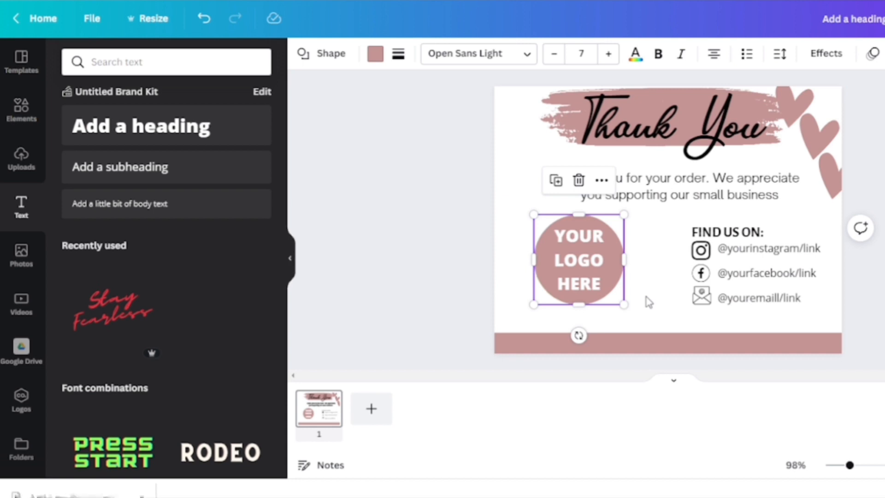
pyautogui.click(652, 325)
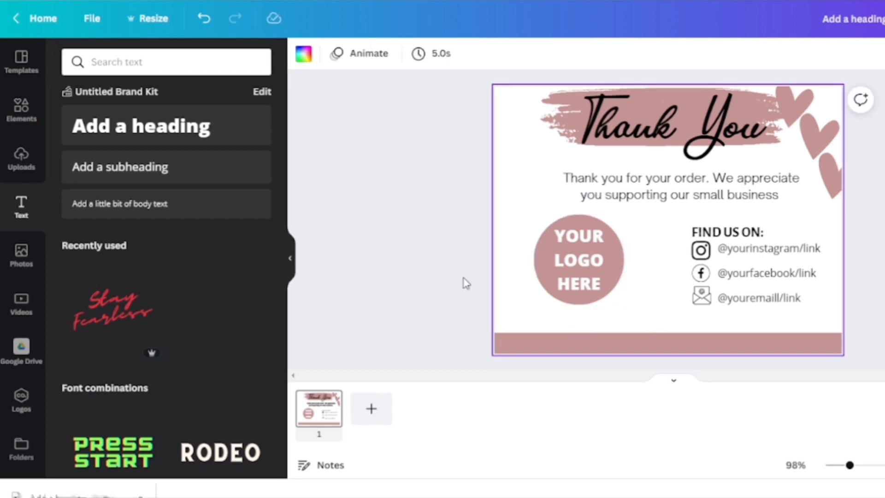
# Step: Add a subheading under the logo and links reading "Love your purchase? Please leave a review."
pyautogui.click(155, 169)
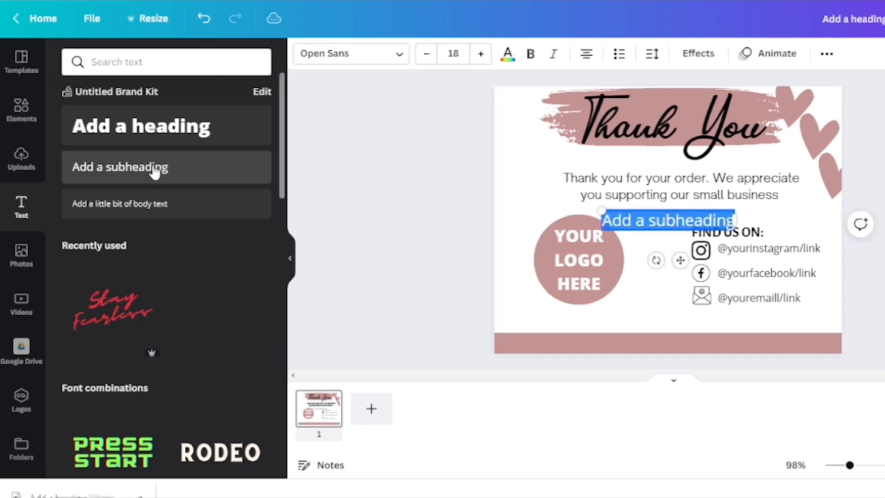
pyautogui.moveTo(657, 221); pyautogui.dragTo(634, 325)
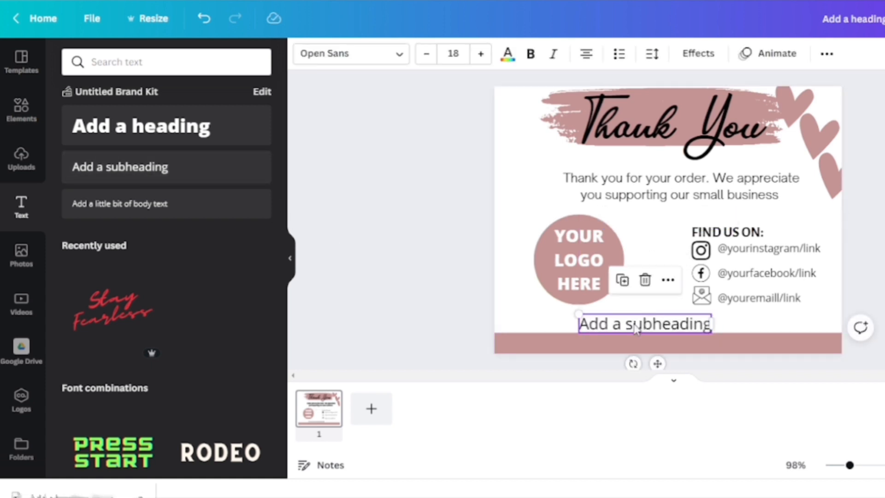
pyautogui.doubleClick(624, 324)
pyautogui.write('Love your purchase? Please leave')
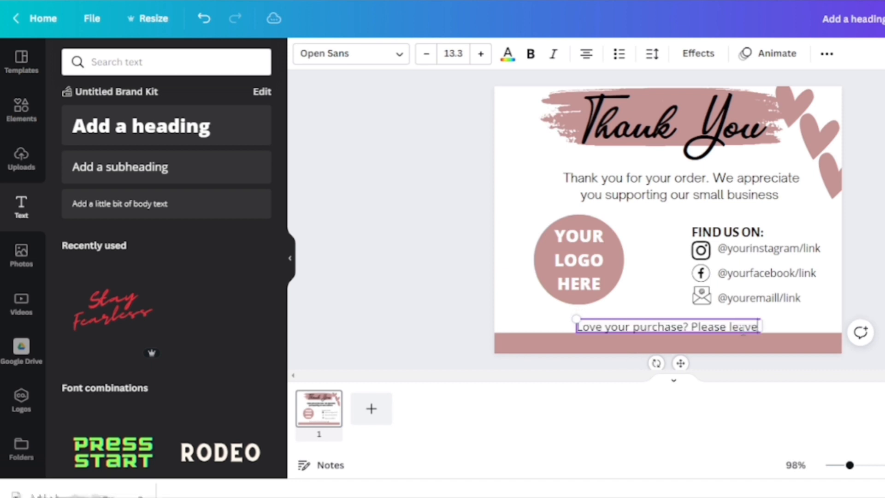
pyautogui.write('a')
pyautogui.write(' rev')
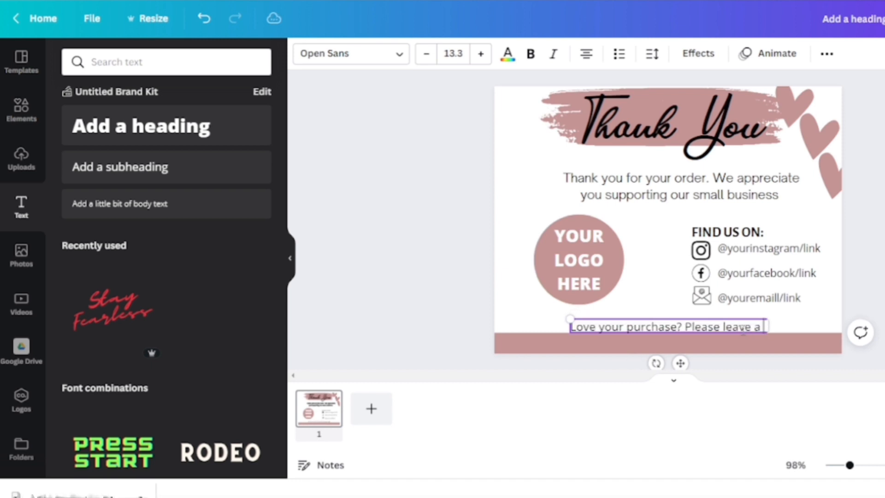
pyautogui.write('iew')
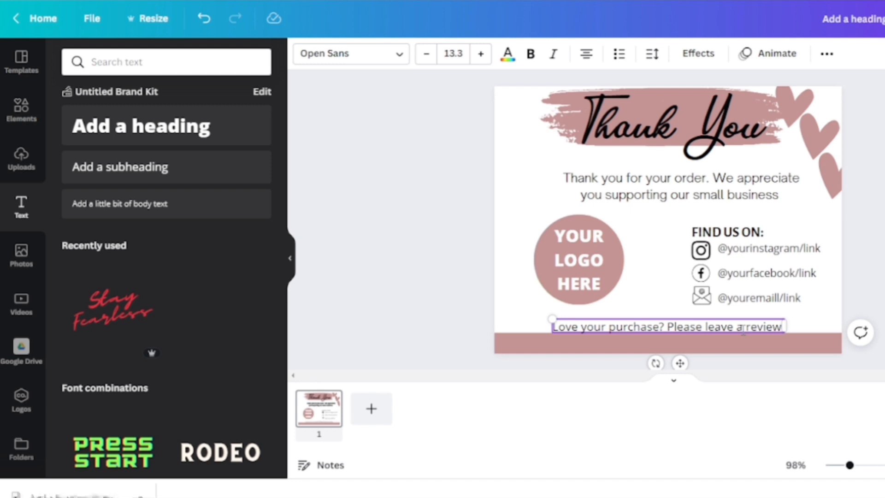
pyautogui.write('.')
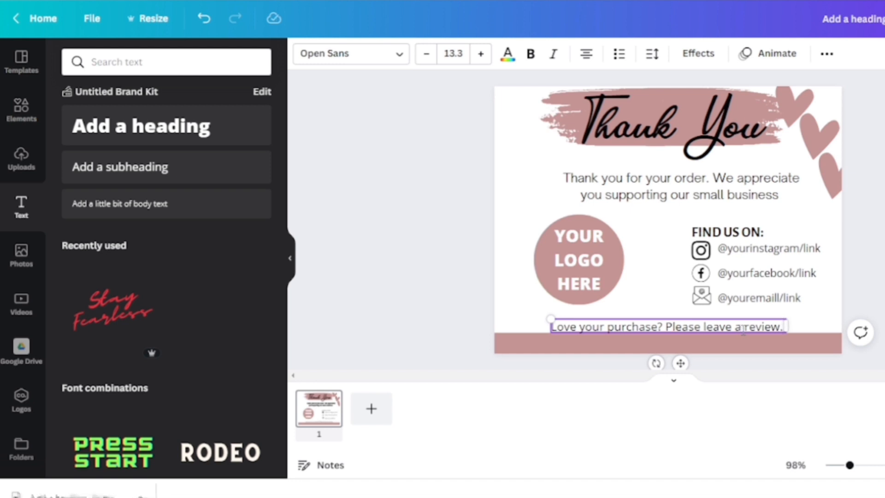
# Step: Shift the review line slightly left and add a five-star rating graphic found by searching the elements for review
pyautogui.click(804, 328)
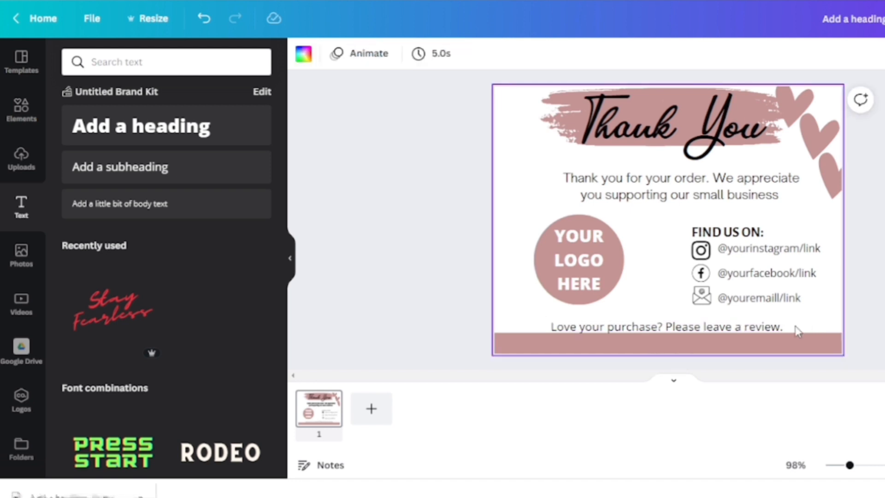
pyautogui.moveTo(772, 324); pyautogui.dragTo(754, 325)
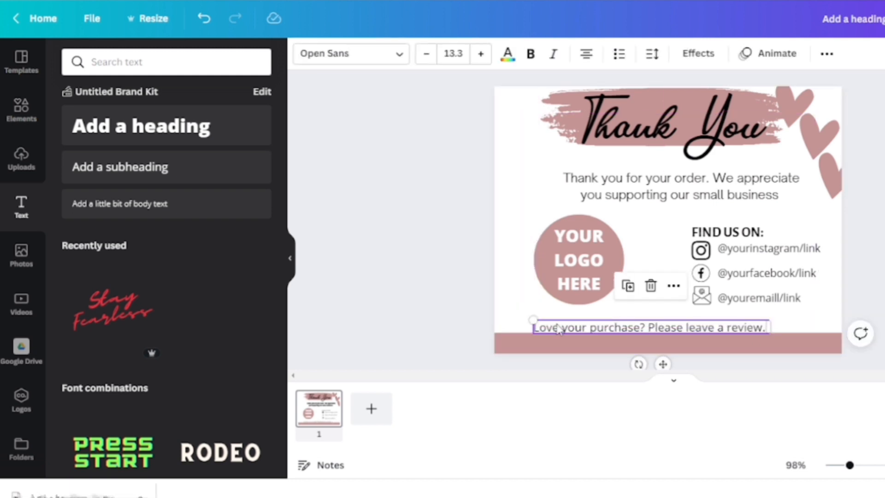
pyautogui.click(27, 123)
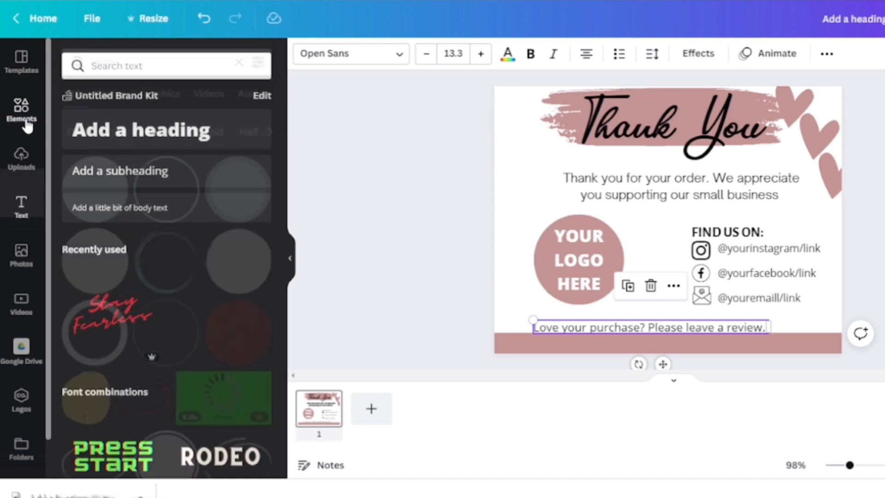
pyautogui.click(238, 61)
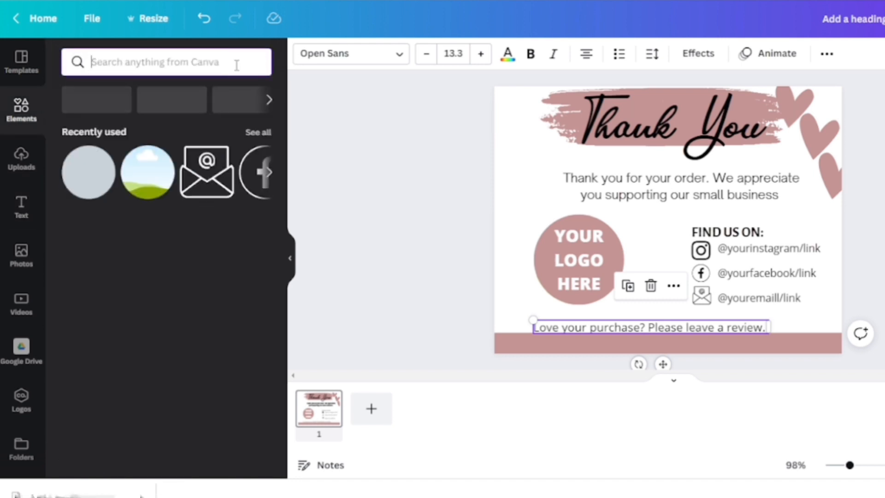
pyautogui.click(196, 62)
pyautogui.write('re')
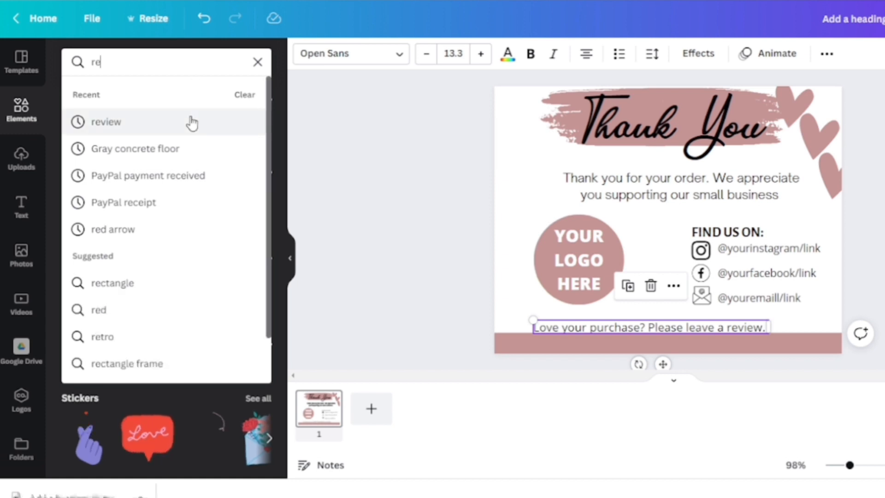
pyautogui.click(192, 122)
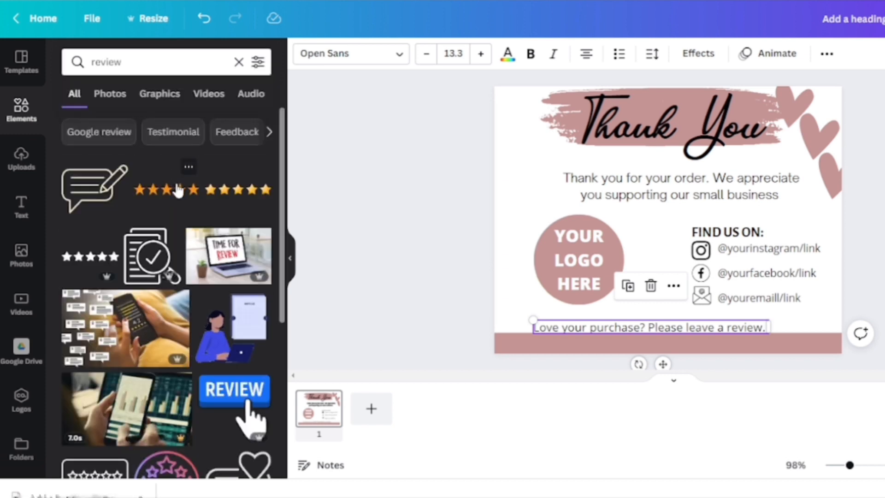
pyautogui.click(178, 189)
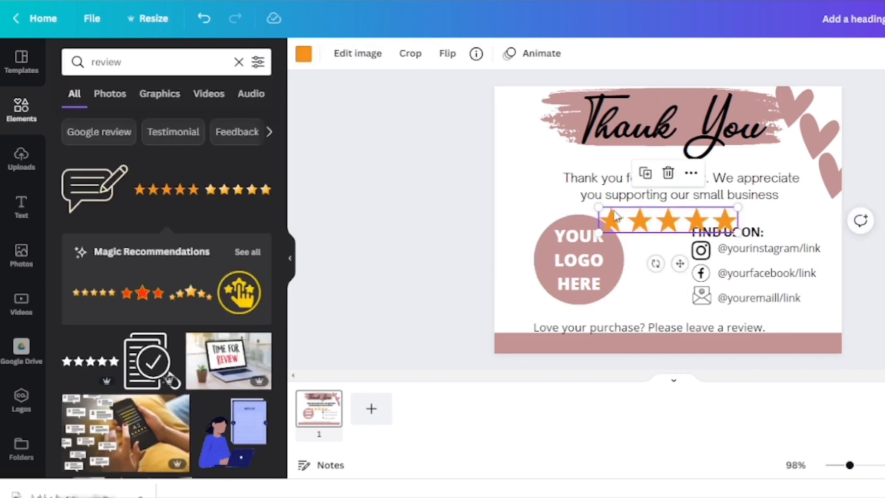
# Step: Shrink the star graphic and place it at the end of the review line
pyautogui.moveTo(599, 207); pyautogui.dragTo(728, 348)
pyautogui.moveTo(706, 309)
pyautogui.mouseDown()
pyautogui.moveTo(769, 322)
pyautogui.moveTo(710, 329)
pyautogui.moveTo(711, 319)
pyautogui.mouseUp()
pyautogui.click(726, 328)
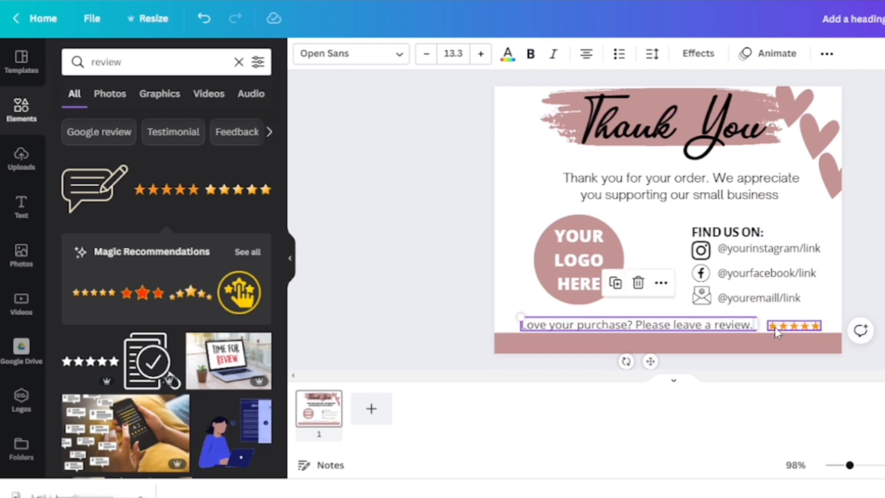
pyautogui.click(773, 326)
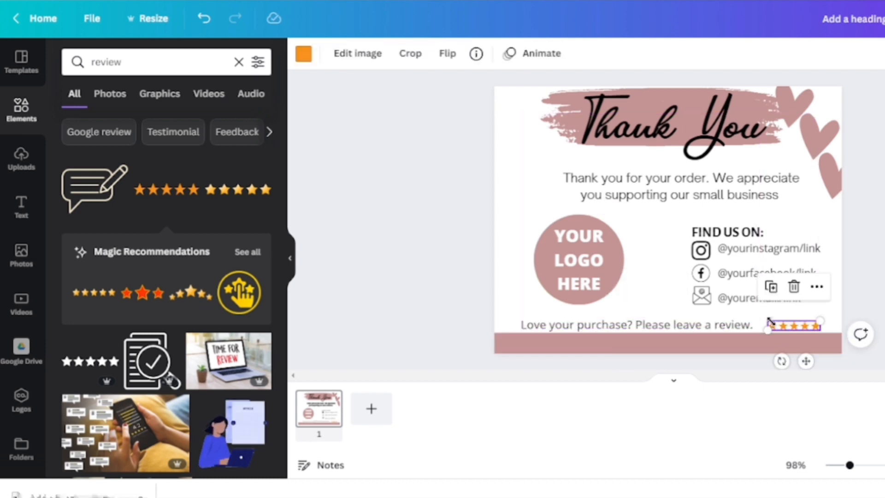
pyautogui.moveTo(767, 328); pyautogui.dragTo(760, 328)
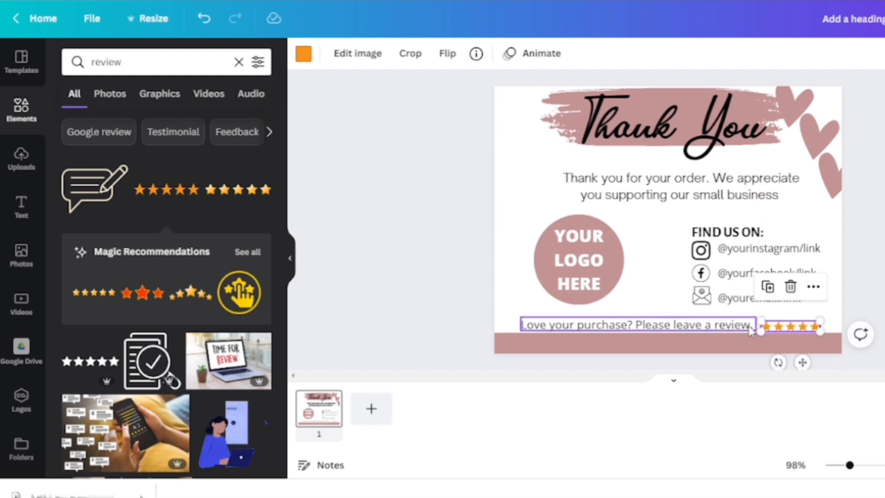
pyautogui.click(674, 300)
pyautogui.click(785, 330)
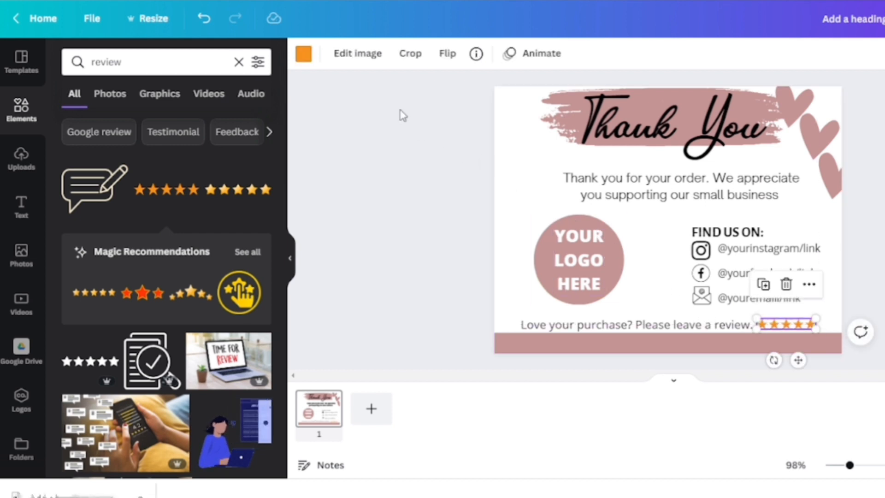
# Step: Recolour the star rating graphic black and deselect it
pyautogui.click(303, 55)
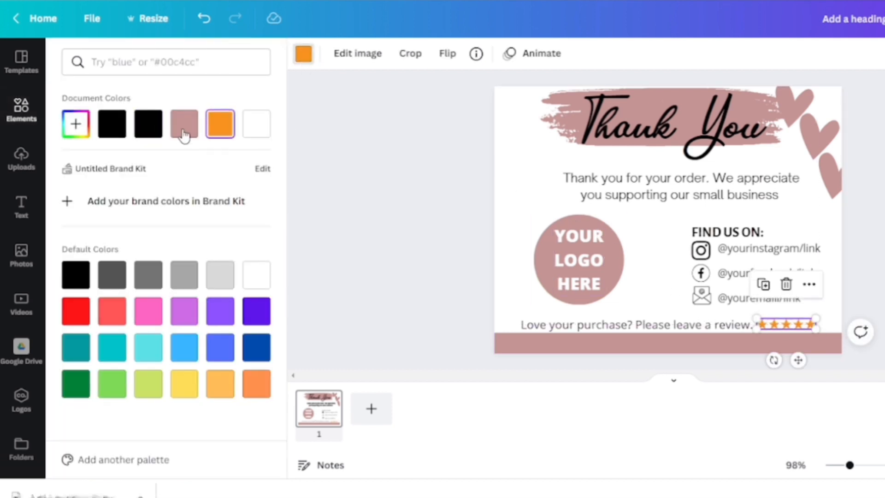
pyautogui.click(115, 134)
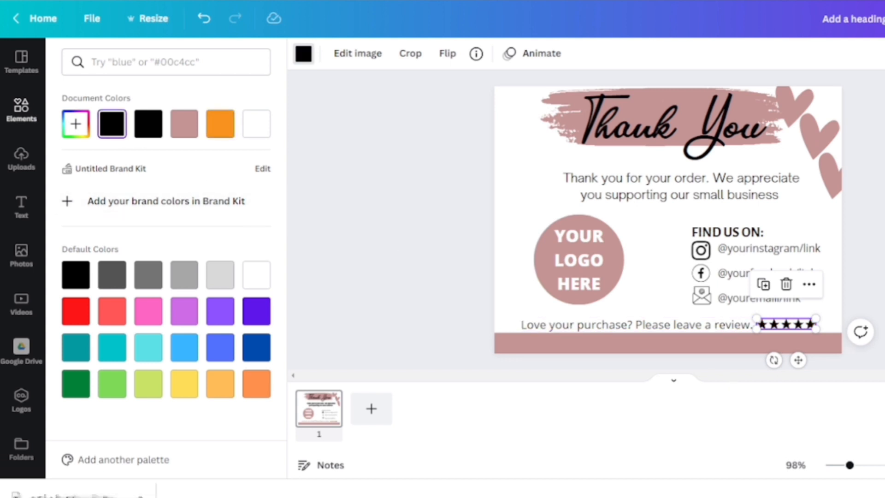
pyautogui.press('Escape')
pyautogui.press('Escape')
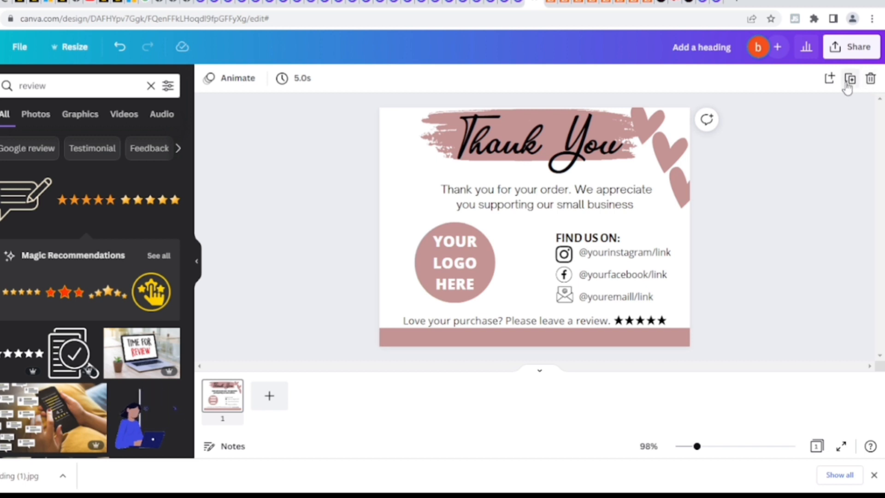
# Step: Copy the design's template sharing link
pyautogui.click(838, 48)
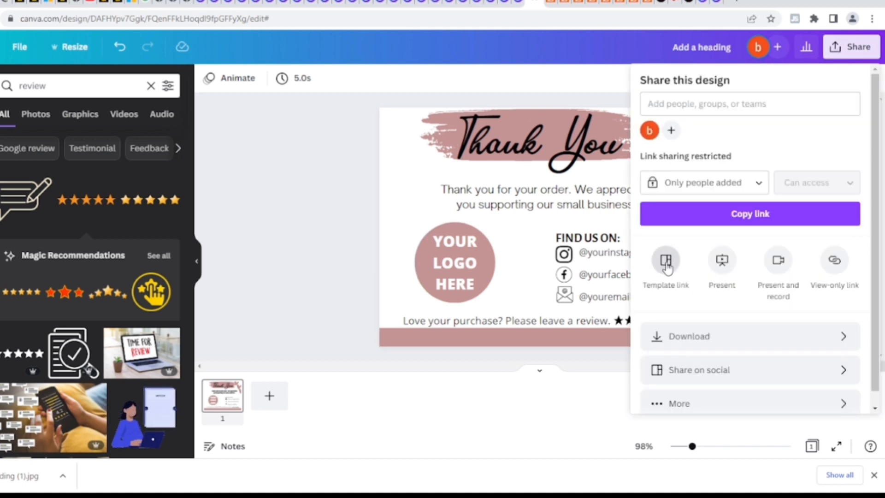
pyautogui.click(667, 263)
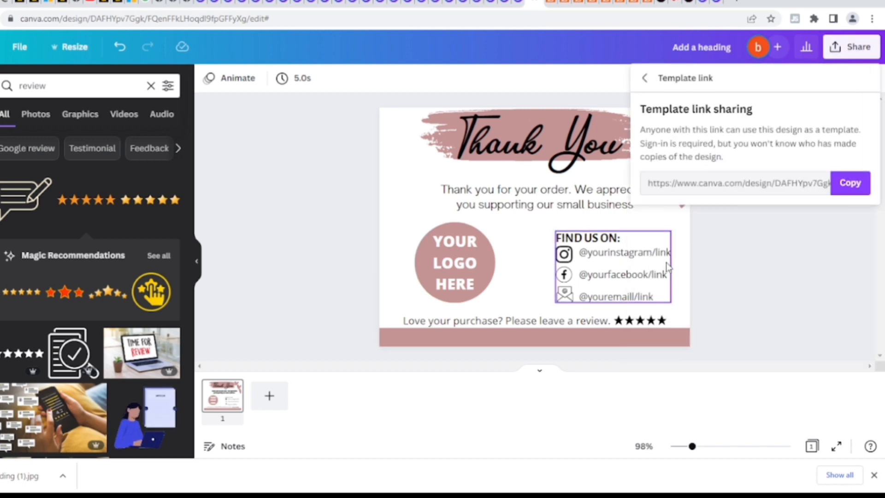
pyautogui.click(854, 185)
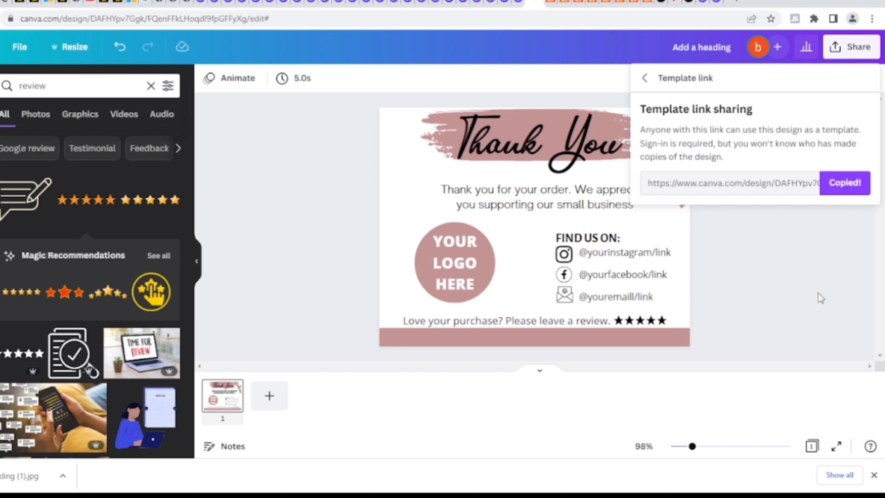
# Step: Download the design as a JPG file
pyautogui.click(646, 79)
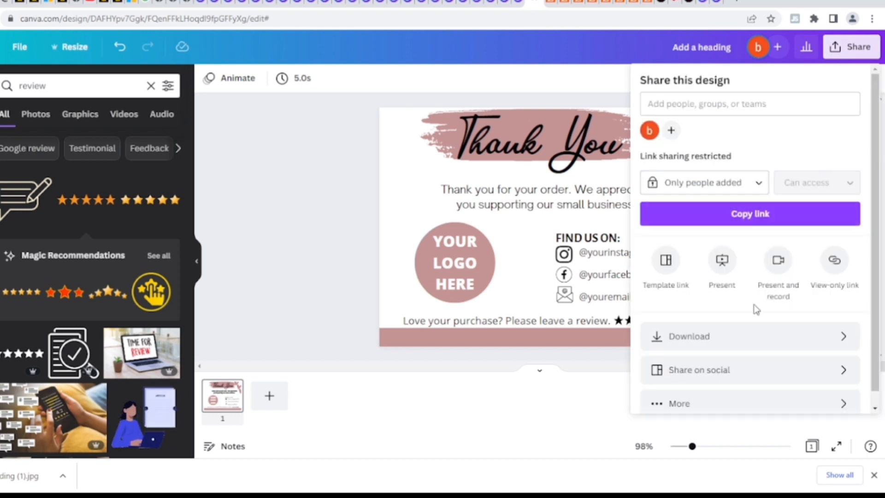
pyautogui.click(777, 344)
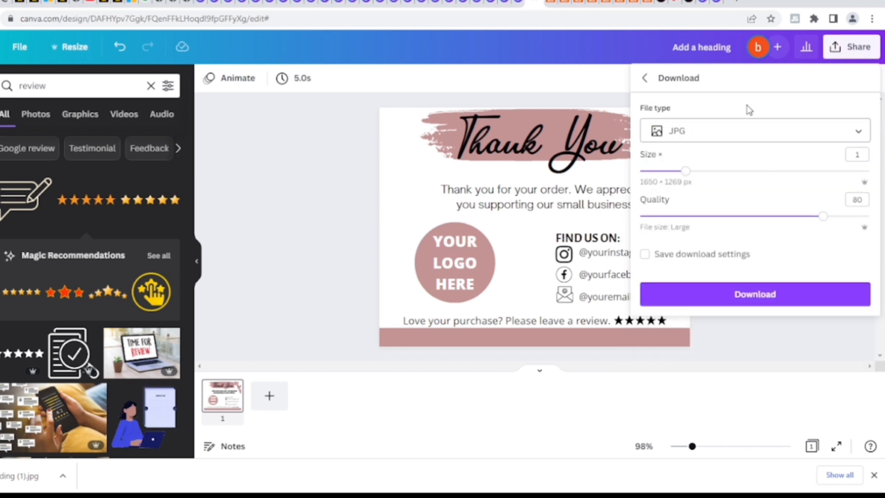
pyautogui.click(752, 302)
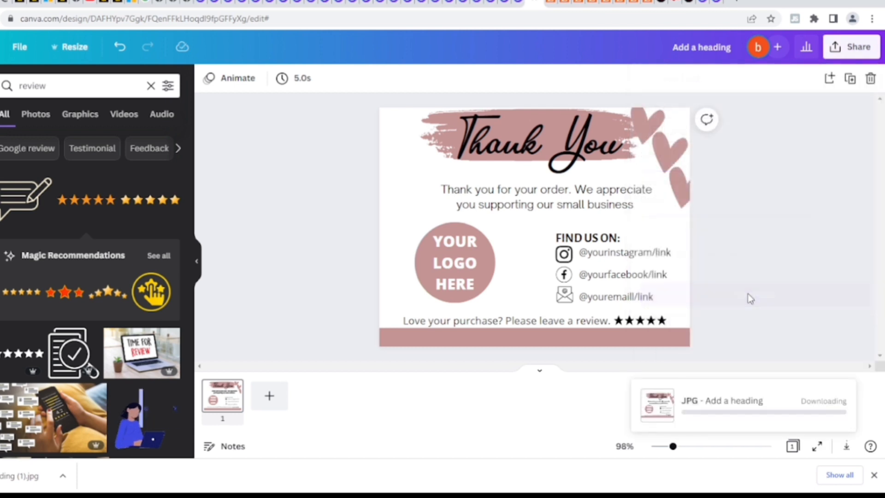
# Step: Create a new custom-size design 8 in wide and 10 in high
pyautogui.click(595, 424)
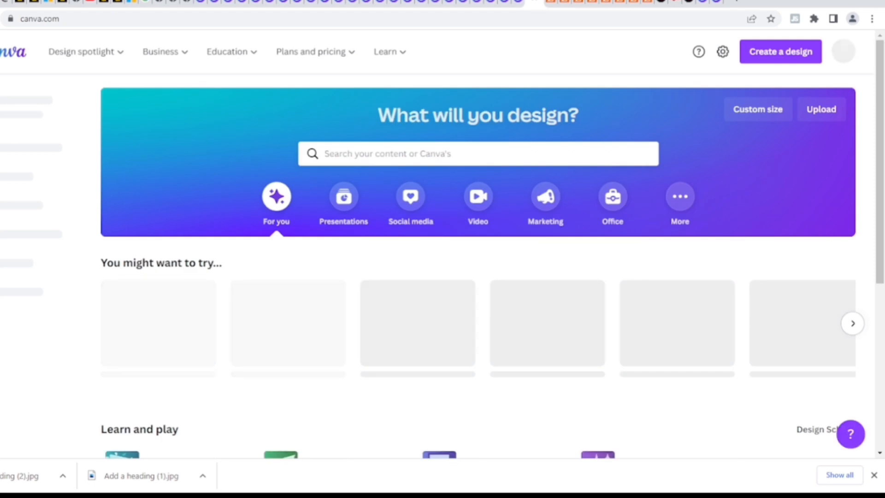
pyautogui.click(758, 109)
pyautogui.click(779, 115)
pyautogui.write('8')
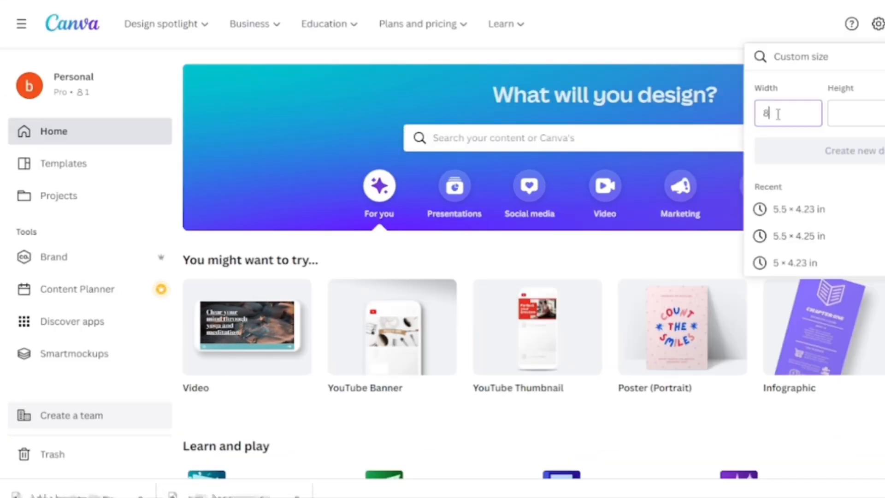
pyautogui.click(852, 110)
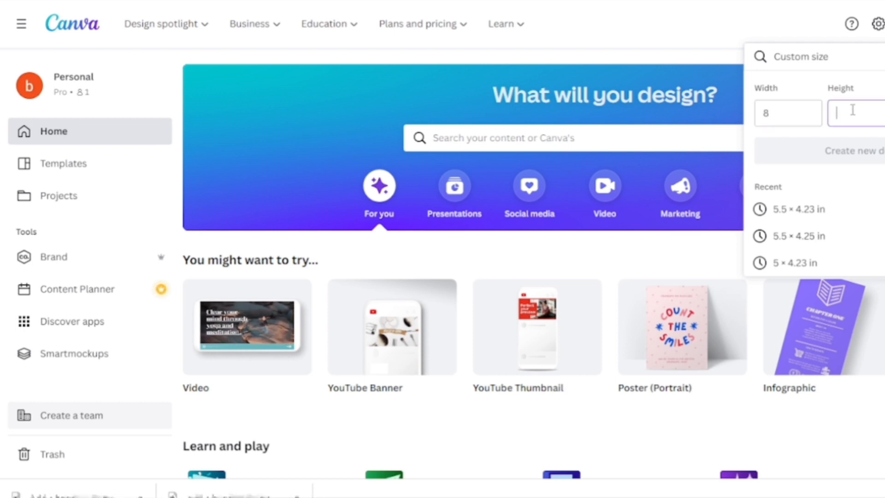
pyautogui.write('10')
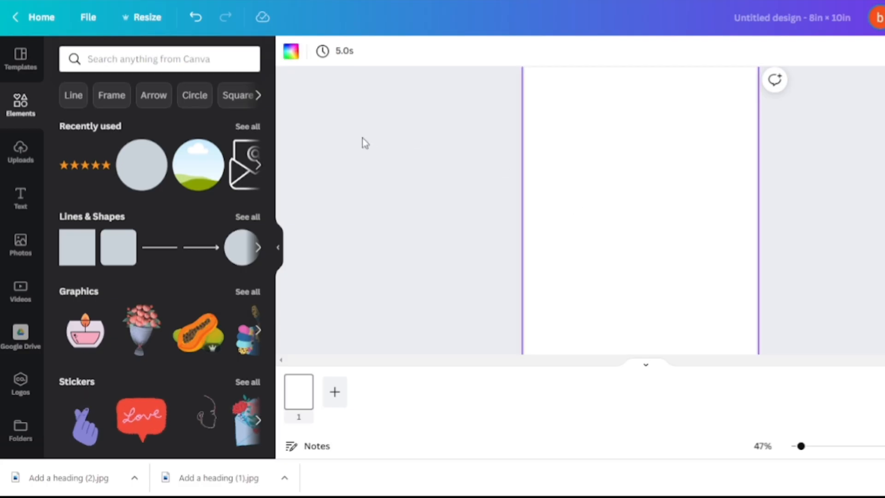
# Step: Fill the page with a peach background colour and place the uploaded thank-you card image on it
pyautogui.click(291, 52)
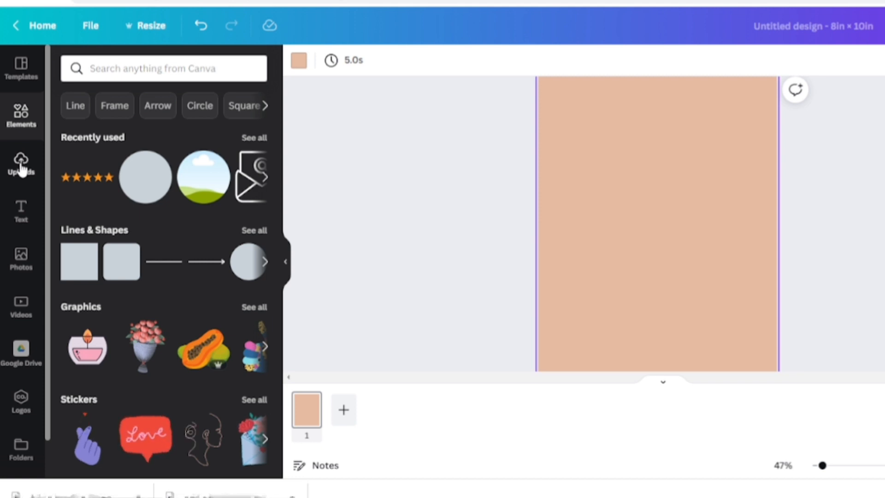
pyautogui.click(21, 167)
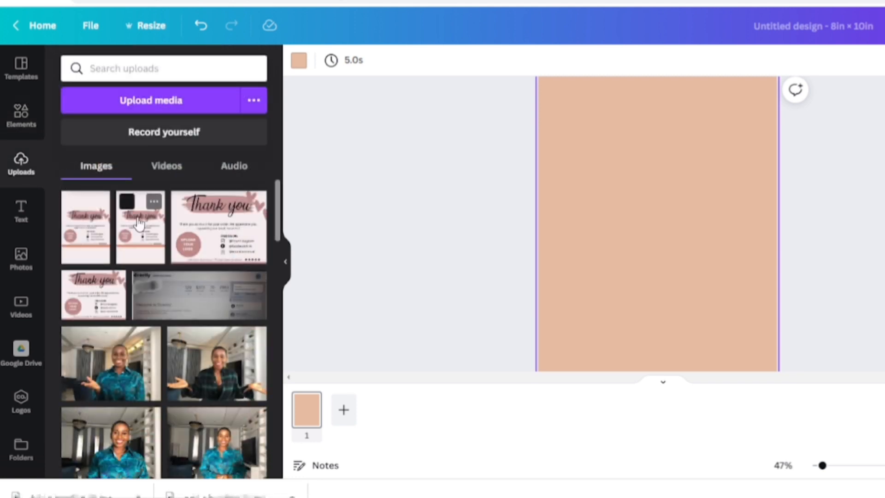
pyautogui.click(192, 238)
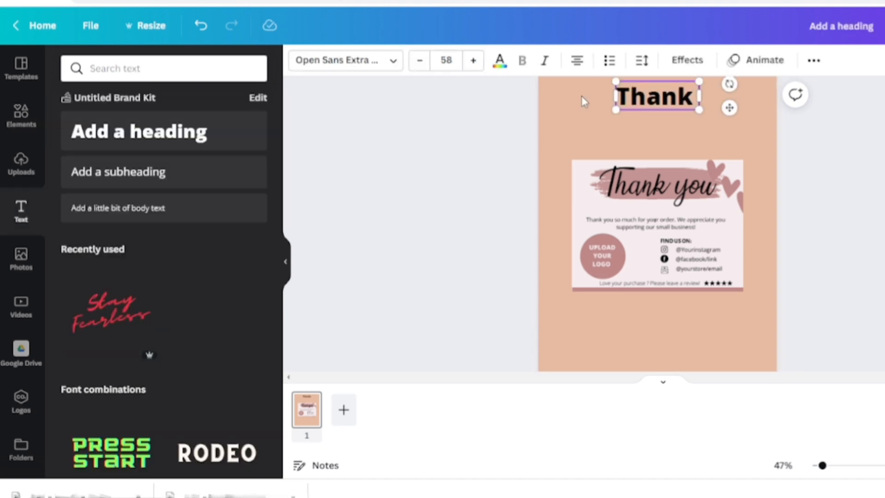
# Step: Add a heading reading Thank you business card above the card image
pyautogui.write('you')
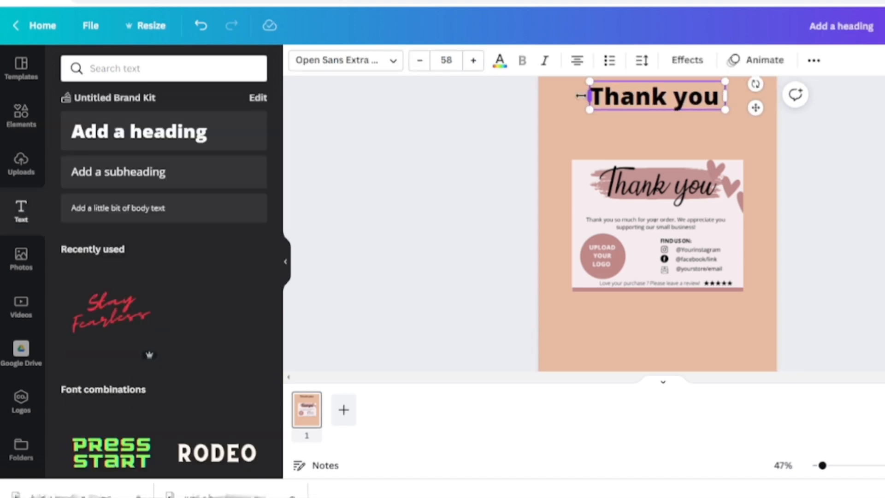
pyautogui.write(' busin')
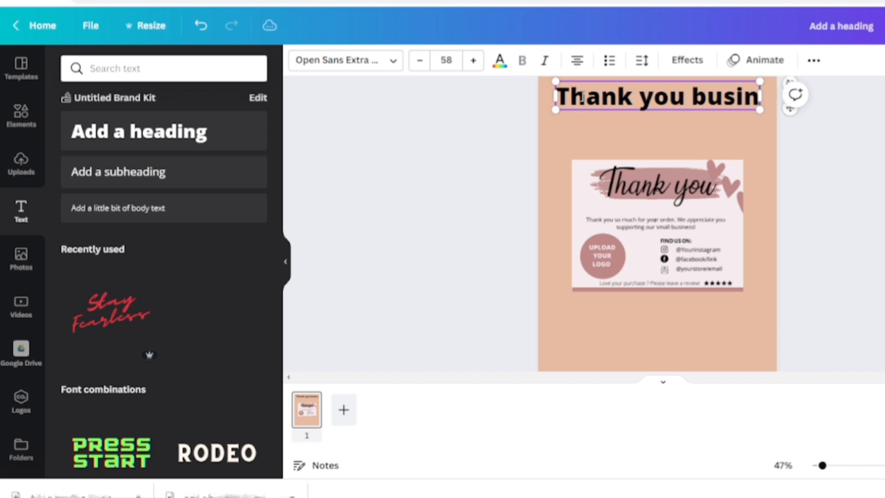
pyautogui.write('es')
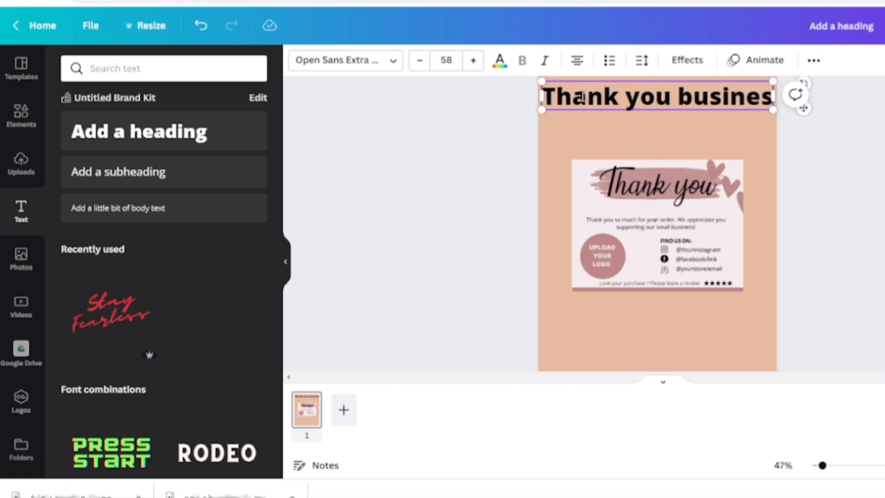
pyautogui.write('s c')
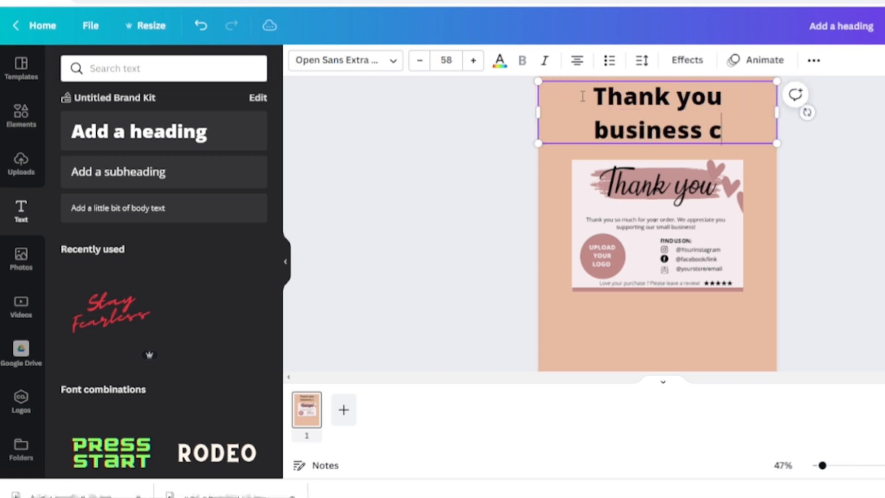
pyautogui.write('ard')
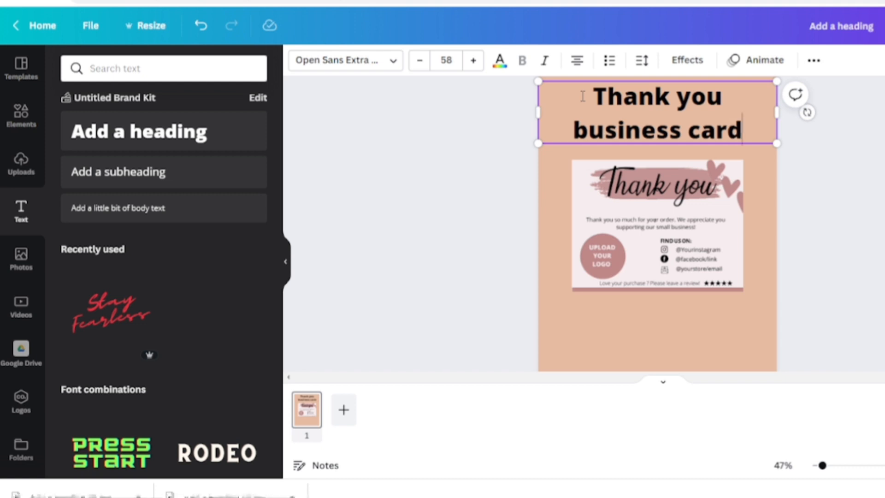
# Step: Set the heading size to 42, change its font to Agrandir Grand, and nudge it into place
pyautogui.click(450, 59)
pyautogui.click(364, 62)
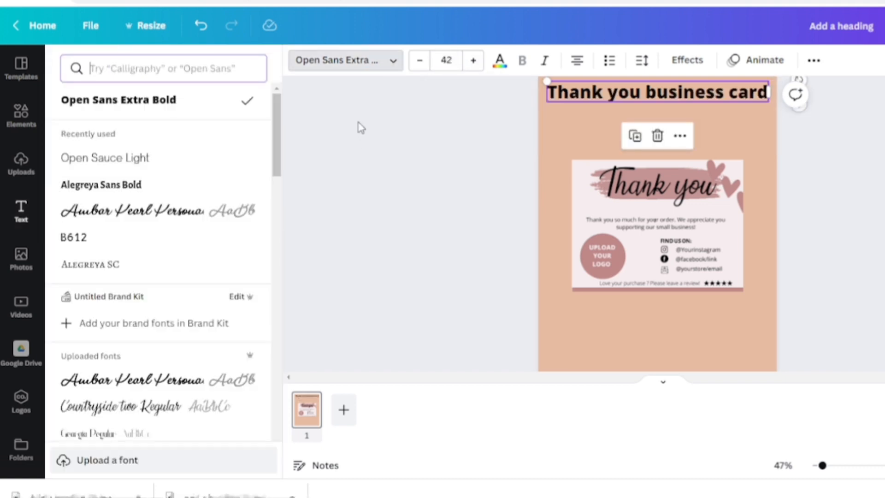
pyautogui.scroll(-10, 198, 152)
pyautogui.click(178, 114)
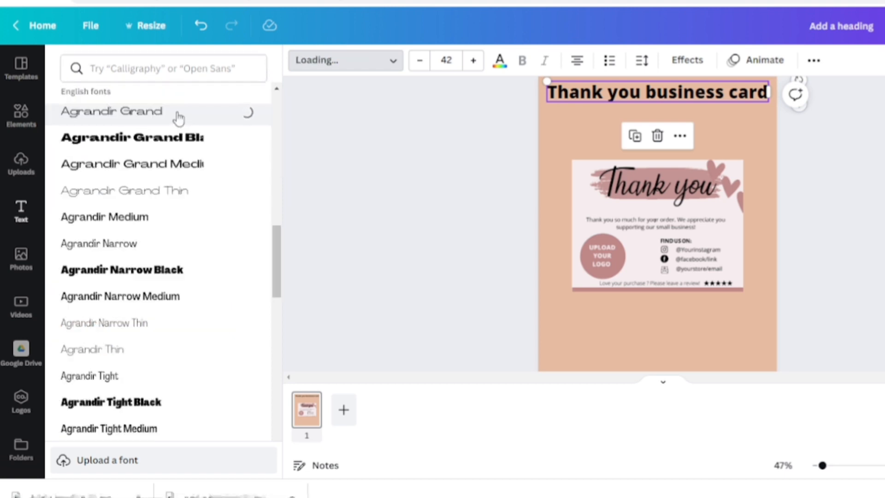
pyautogui.moveTo(539, 126); pyautogui.dragTo(548, 125)
pyautogui.moveTo(548, 125); pyautogui.dragTo(556, 123)
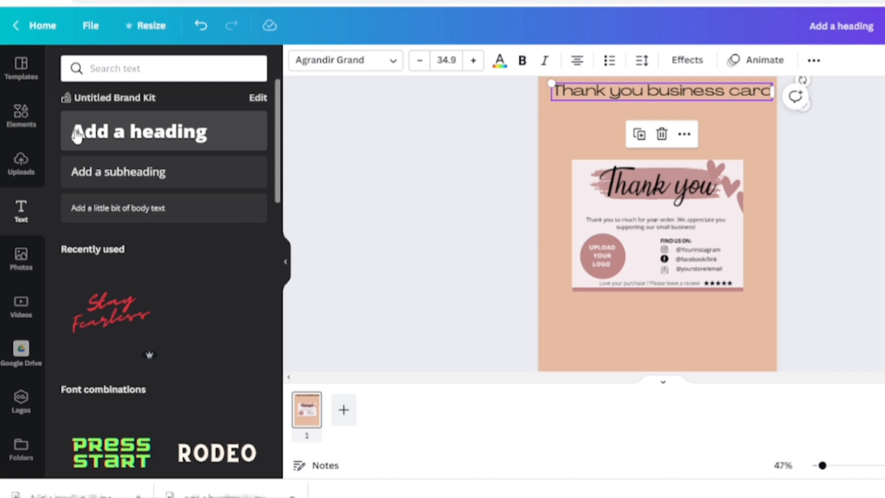
# Step: Add a heading reading TEMPLATE below the Thank you business card title
pyautogui.click(77, 136)
pyautogui.write('T')
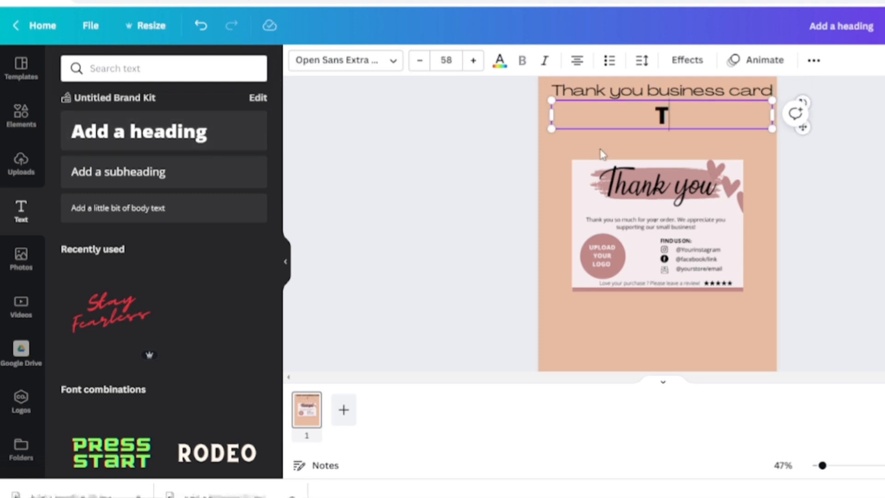
pyautogui.write('EMP')
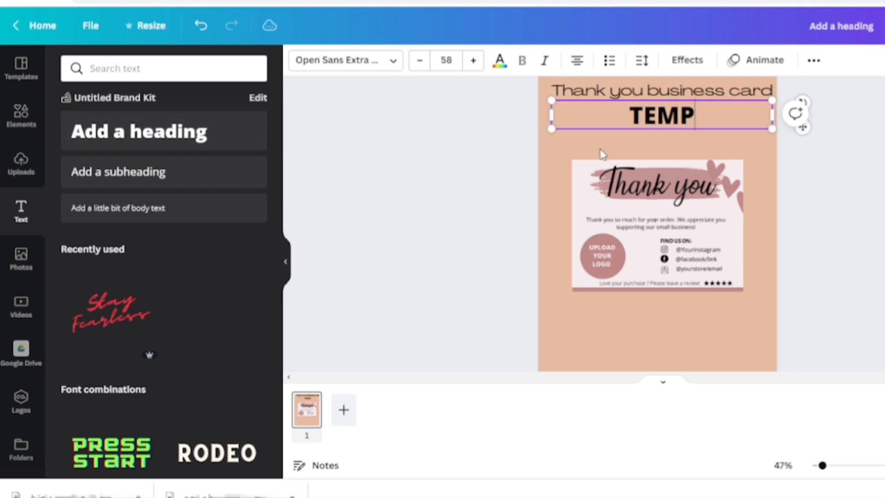
pyautogui.write('LATE')
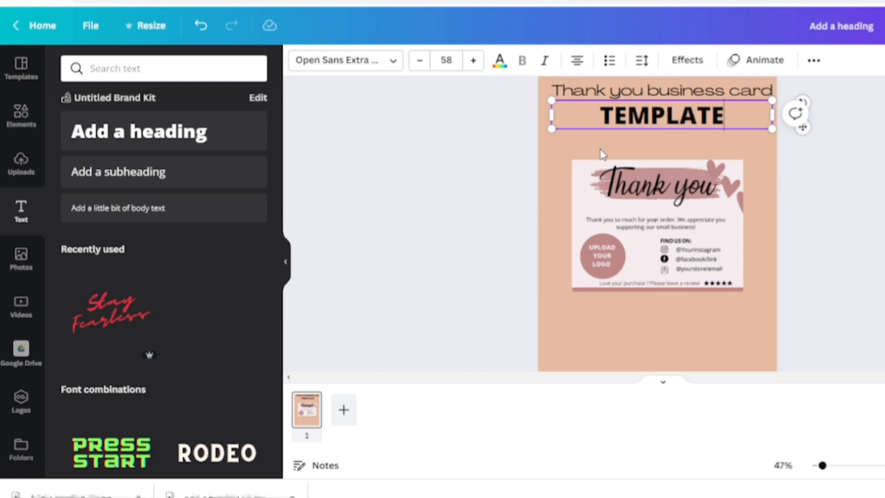
# Step: Move the card image down and apply the Business card 5 smartmockup to it
pyautogui.moveTo(639, 241); pyautogui.dragTo(649, 263)
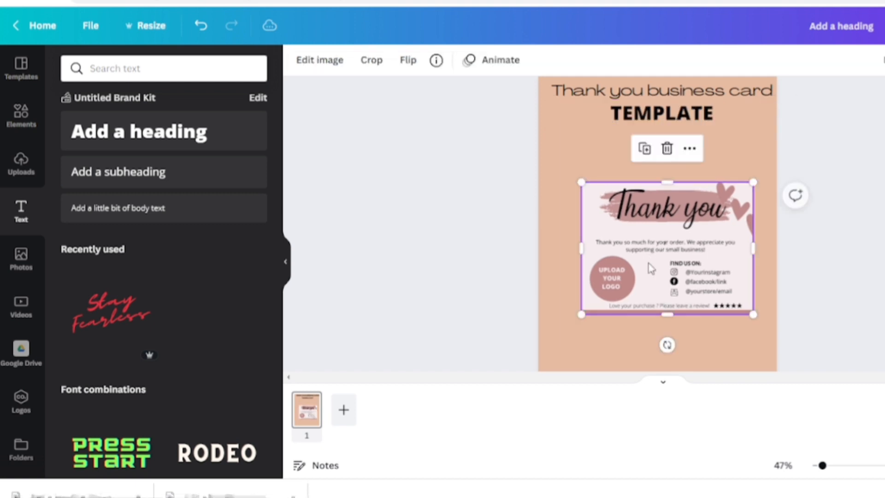
pyautogui.click(325, 64)
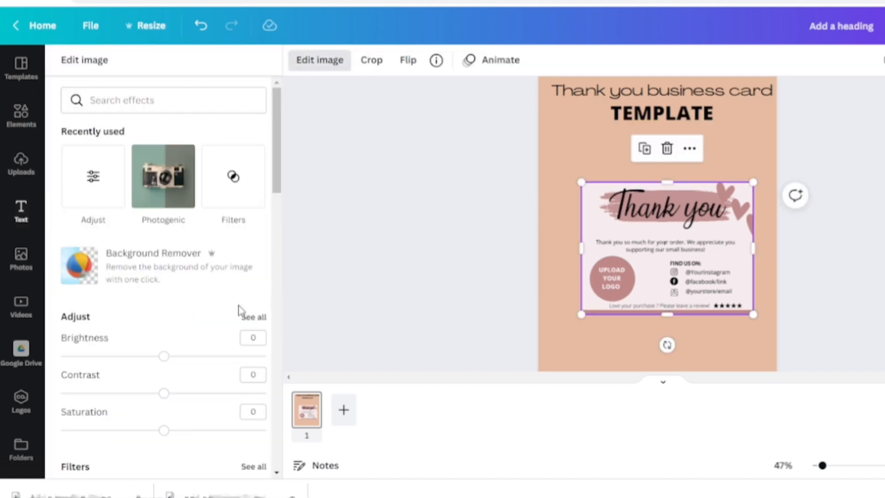
pyautogui.moveTo(273, 186); pyautogui.dragTo(278, 300)
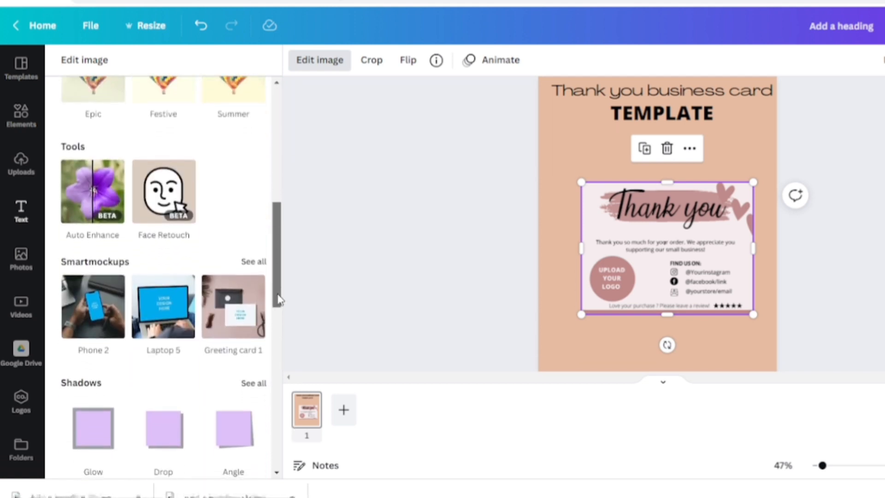
pyautogui.click(260, 263)
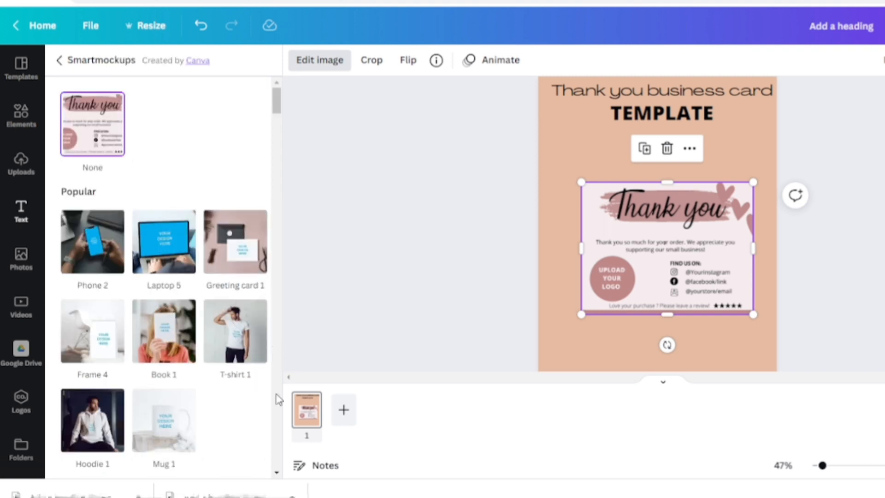
pyautogui.moveTo(276, 472); pyautogui.dragTo(279, 476)
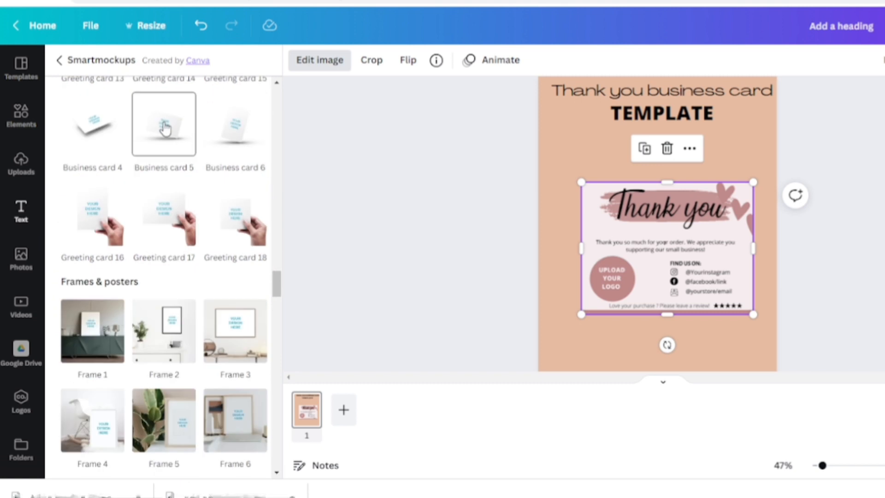
pyautogui.click(165, 128)
pyautogui.moveTo(582, 206); pyautogui.dragTo(631, 206)
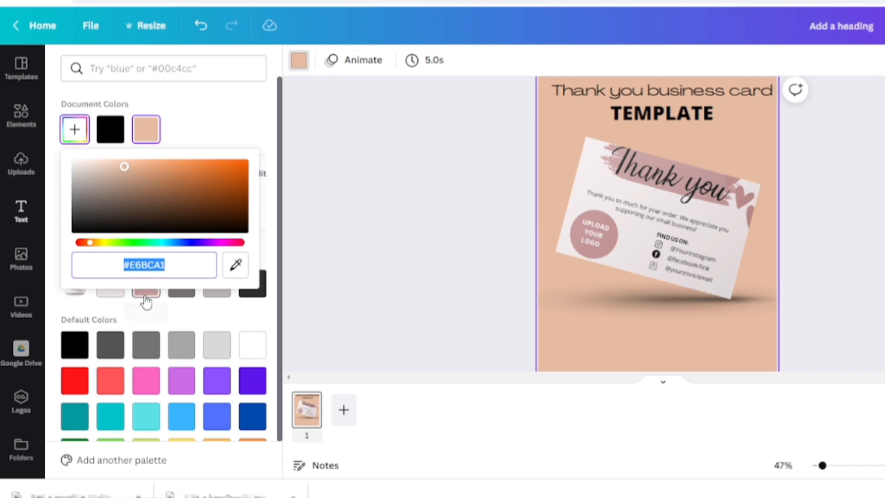
pyautogui.click(146, 288)
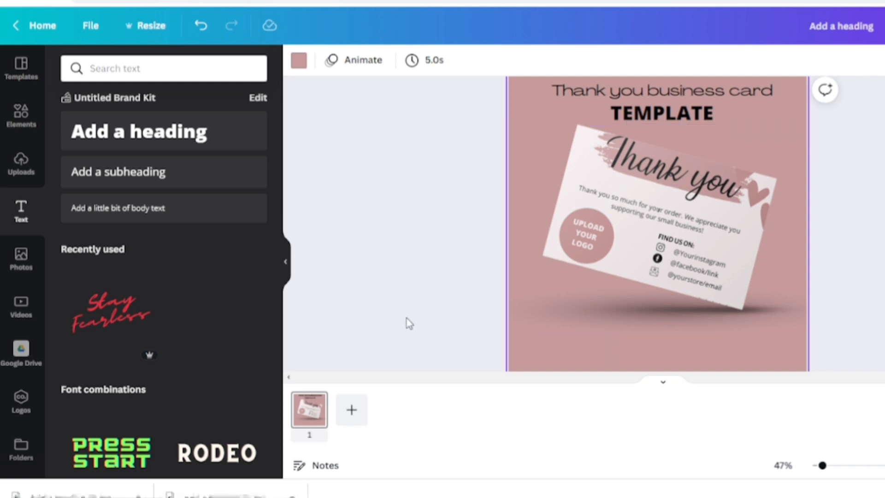
# Step: Select the order instructions text and set its colour to white
pyautogui.moveTo(618, 318); pyautogui.dragTo(609, 322)
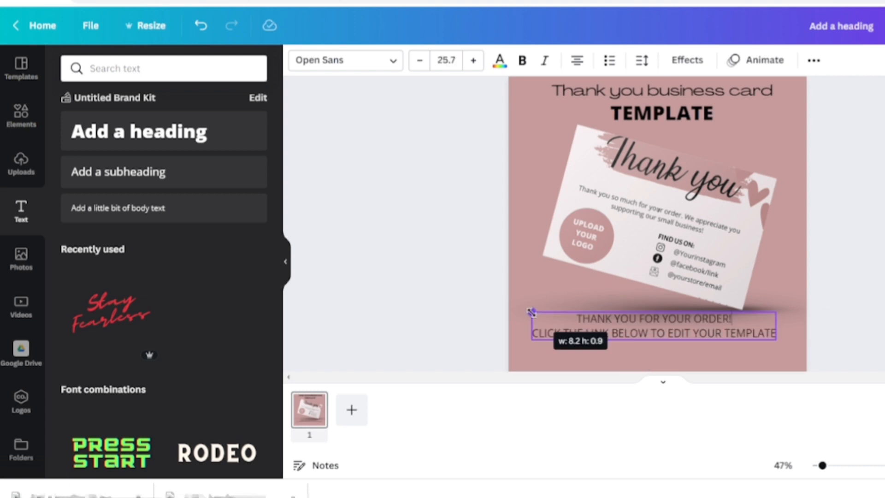
pyautogui.moveTo(532, 312); pyautogui.dragTo(530, 310)
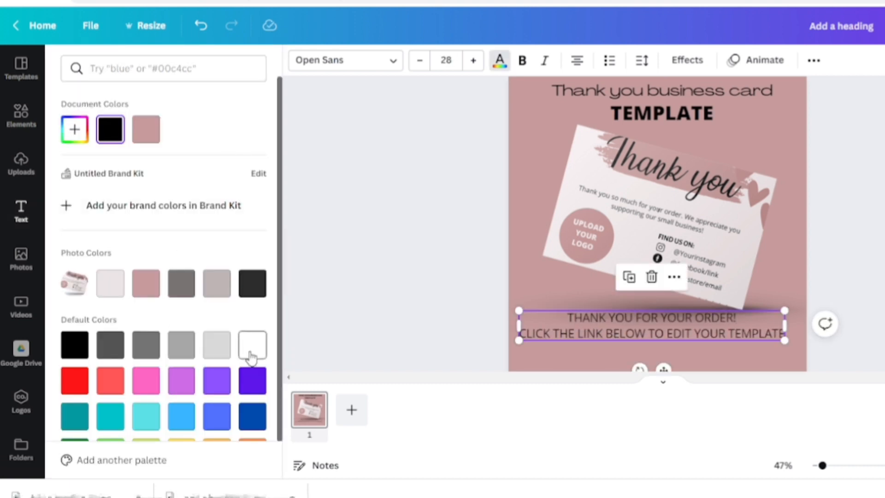
pyautogui.click(250, 354)
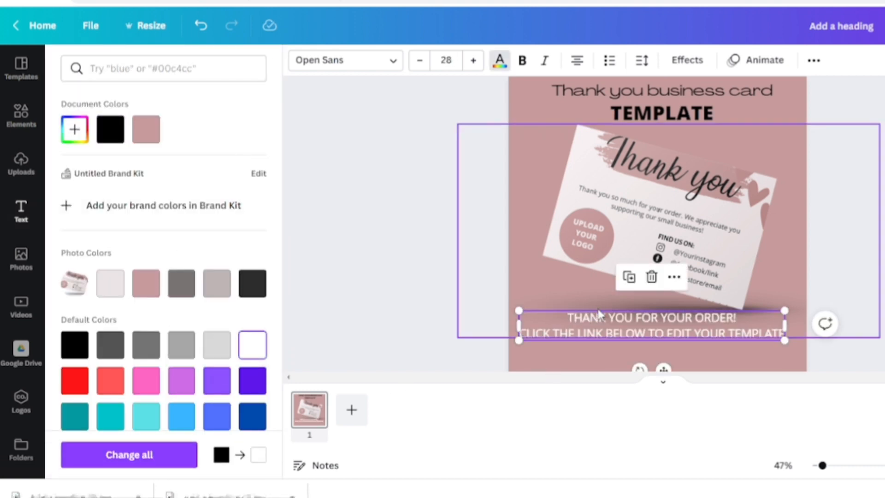
pyautogui.click(599, 356)
pyautogui.click(609, 353)
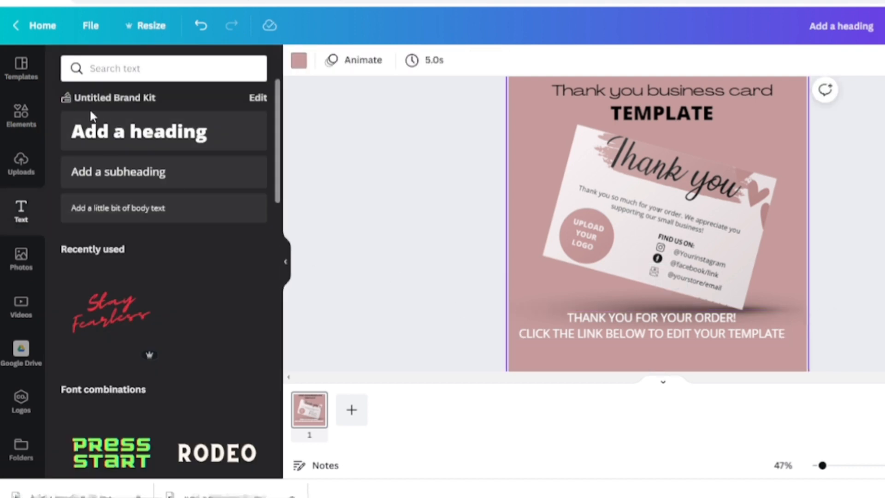
# Step: Add a heading reading EDIT TEMPLETE and move it below the order instructions text
pyautogui.click(90, 134)
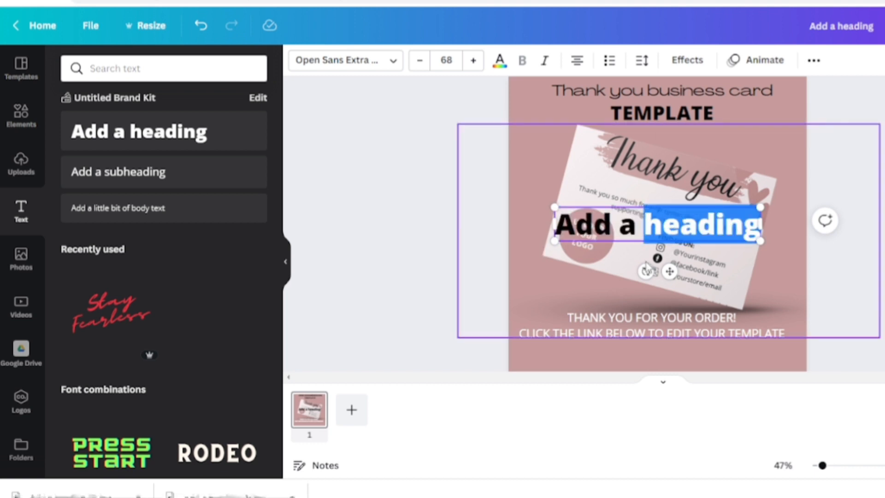
pyautogui.click(579, 285)
pyautogui.moveTo(600, 224); pyautogui.dragTo(599, 325)
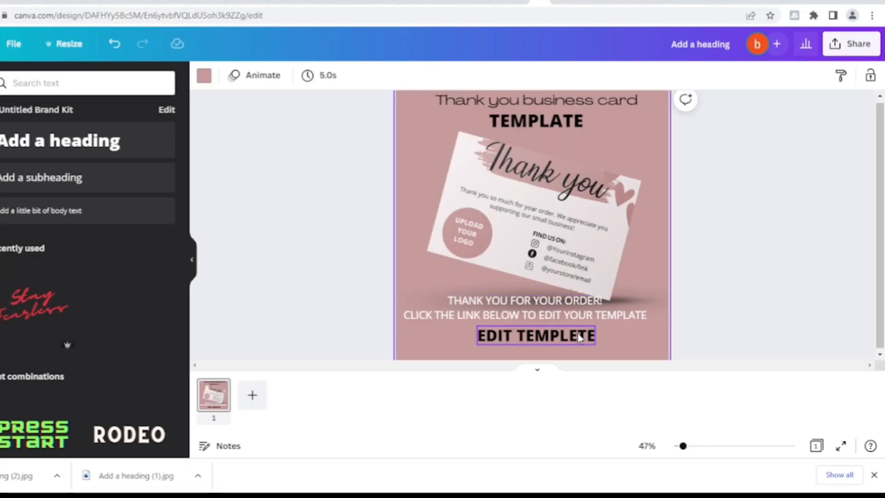
# Step: Link the EDIT TEMPLETE heading to the pasted template share URL
pyautogui.click(580, 338)
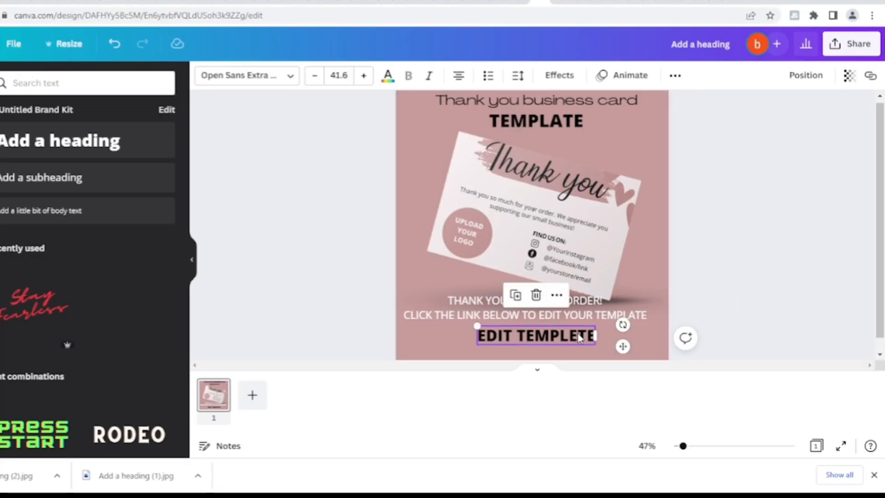
pyautogui.click(870, 76)
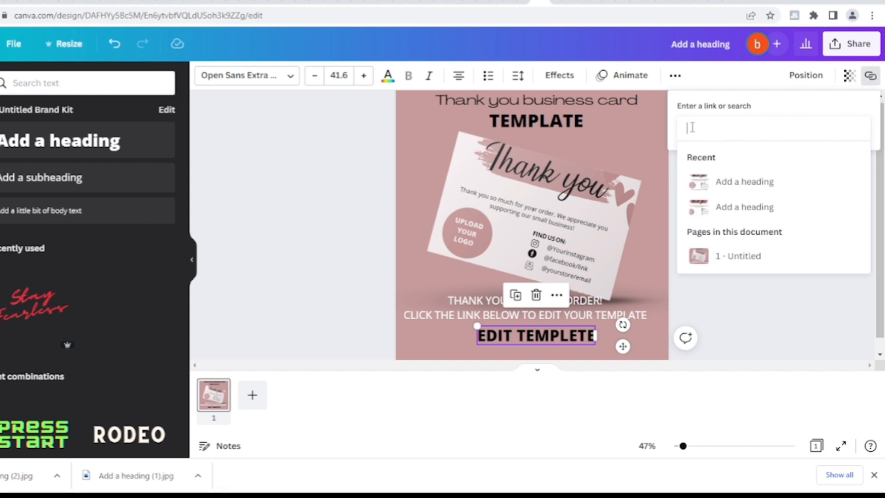
pyautogui.hotkey('ctrl', 'v')
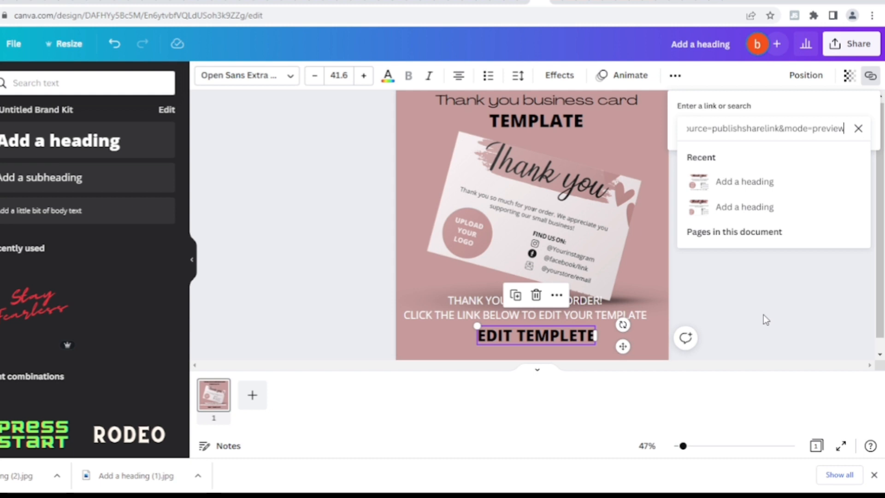
pyautogui.press('Return')
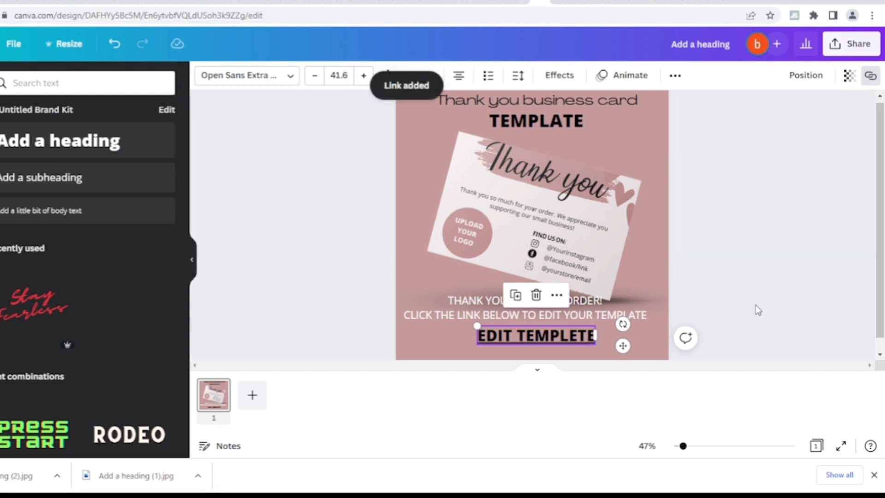
pyautogui.click(756, 305)
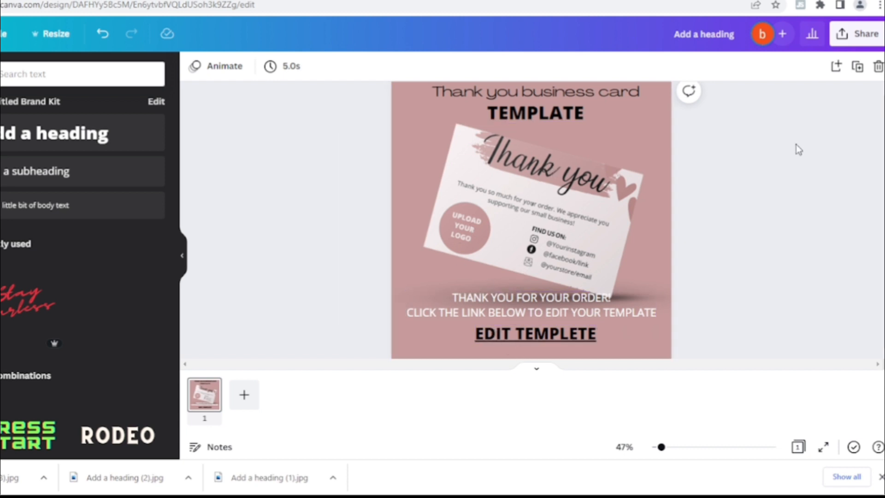
# Step: Download the design as a PDF Standard file and close the downloads bar
pyautogui.click(856, 34)
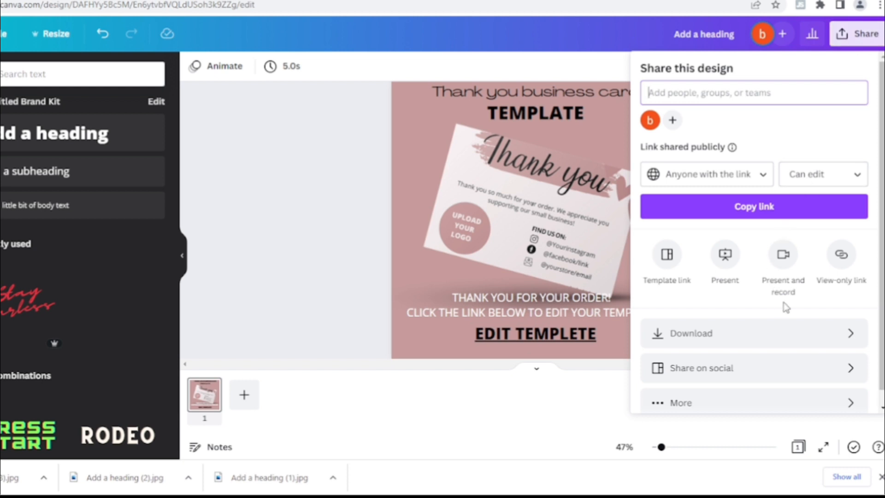
pyautogui.click(823, 338)
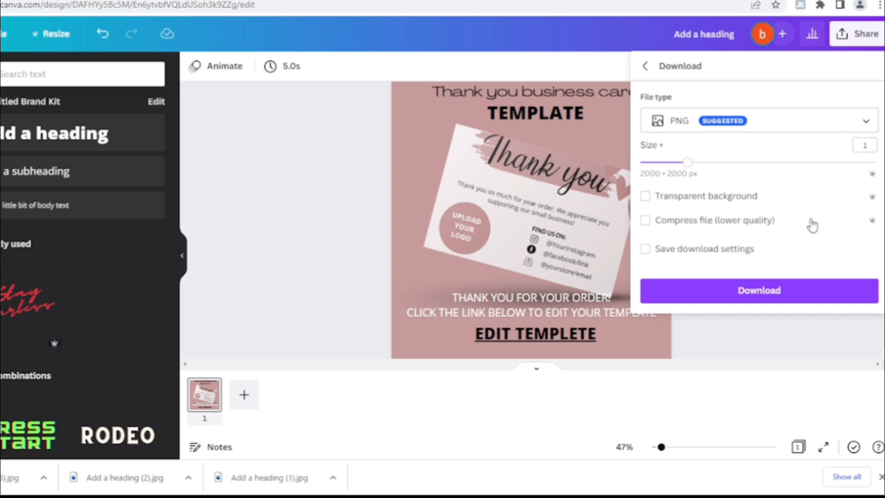
pyautogui.click(861, 122)
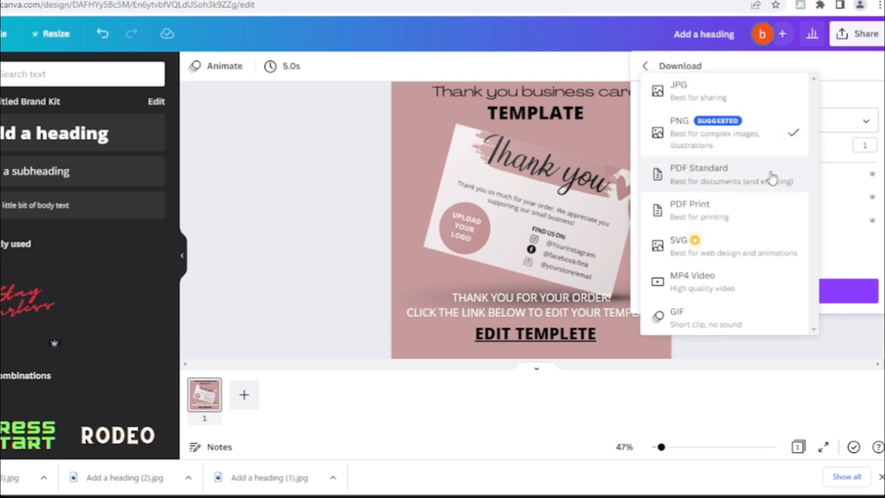
pyautogui.click(749, 179)
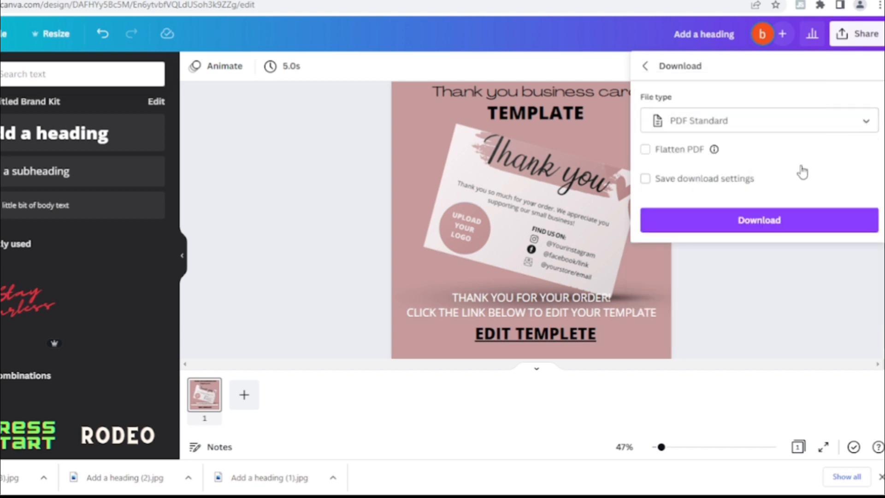
pyautogui.click(806, 232)
pyautogui.click(801, 227)
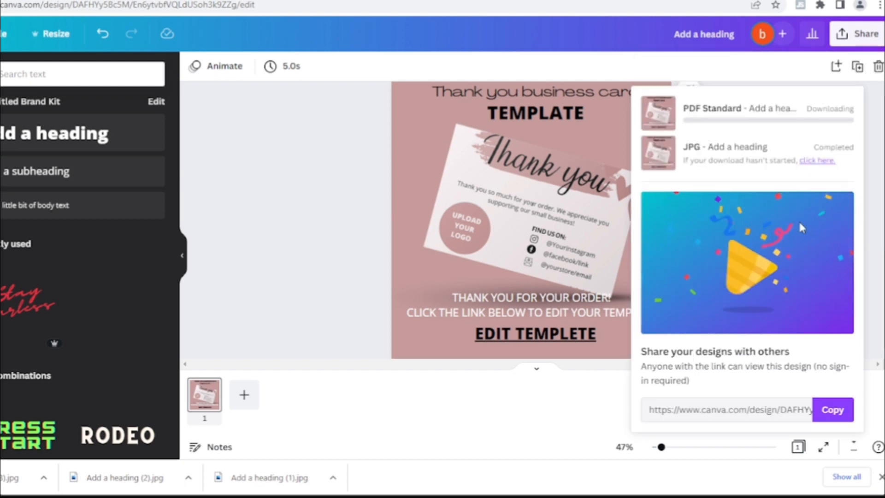
pyautogui.click(566, 417)
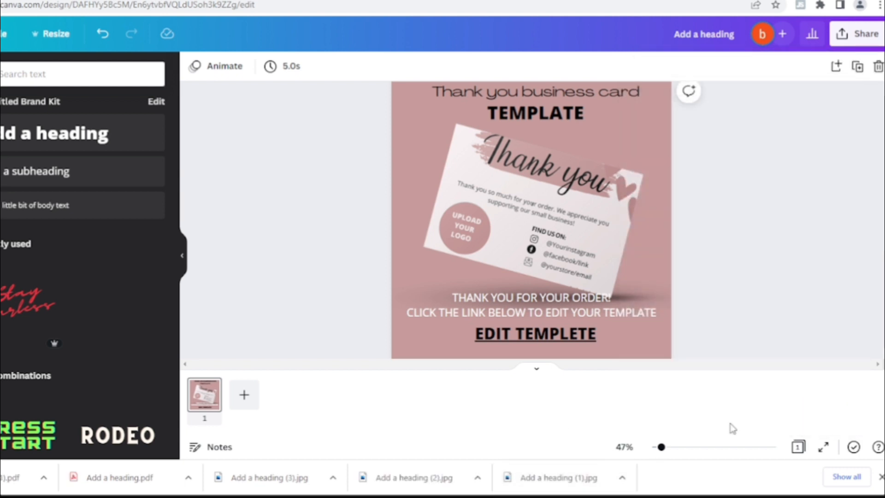
pyautogui.click(881, 477)
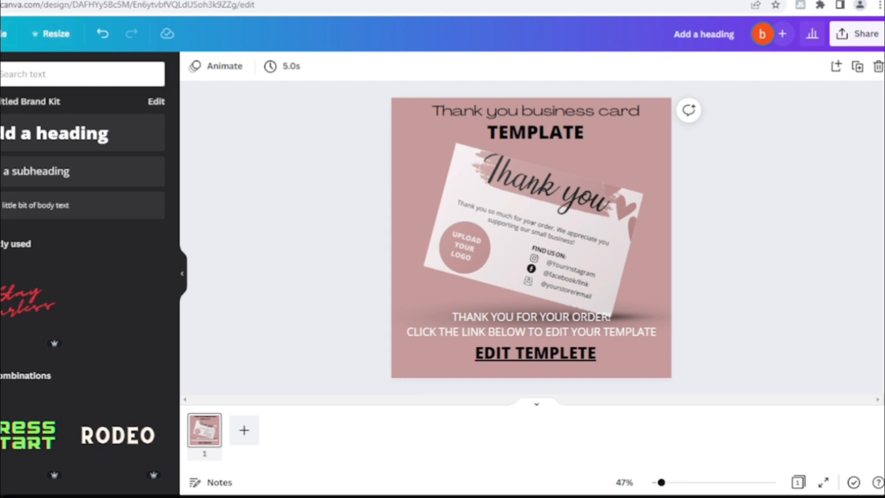
# Step: Return home and create a new custom-size design 6 in wide and 5 in high
pyautogui.click(1, 34)
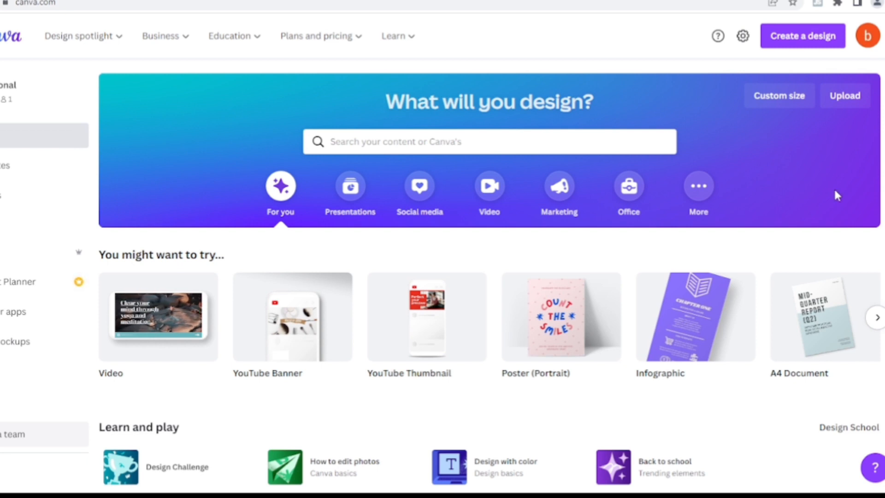
pyautogui.click(770, 105)
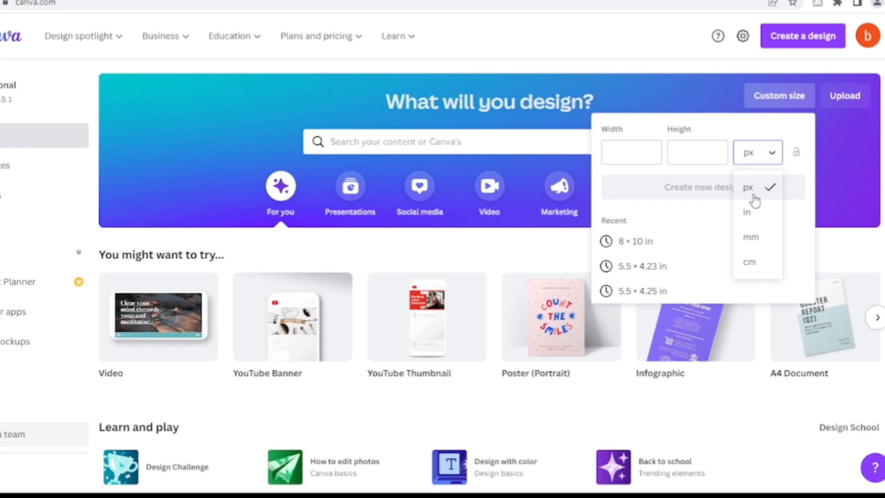
pyautogui.click(748, 212)
pyautogui.click(643, 155)
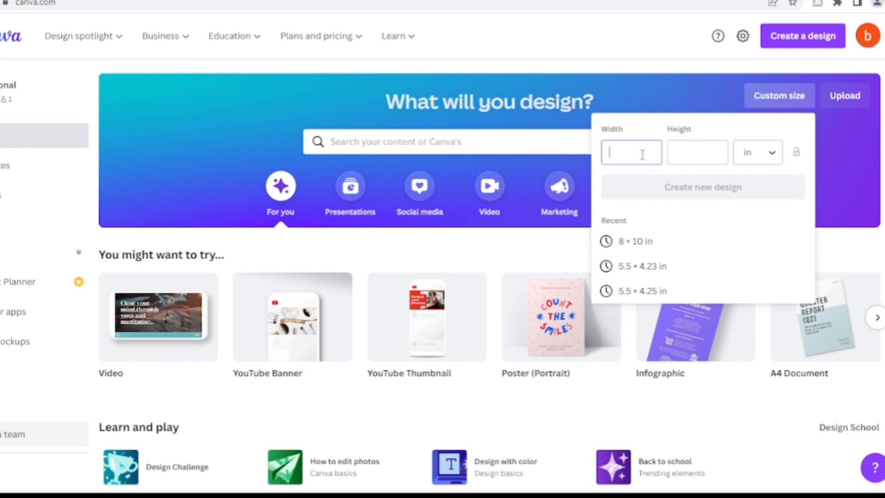
pyautogui.write('6')
pyautogui.click(686, 157)
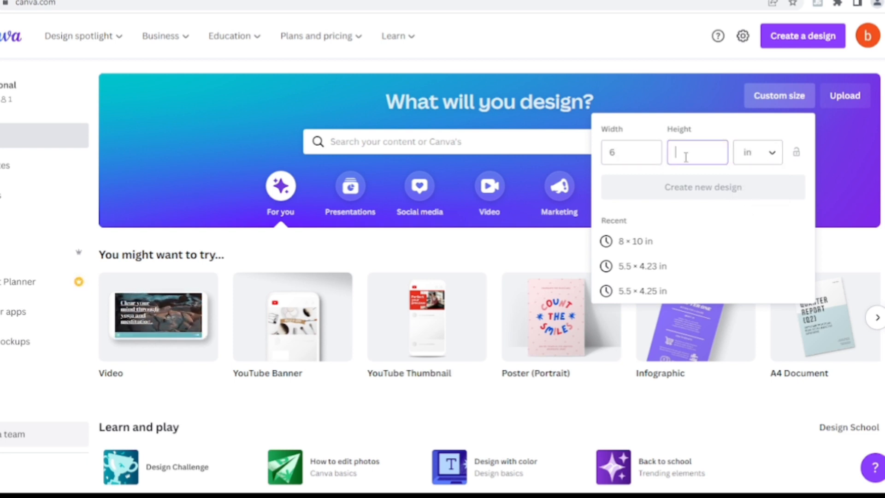
pyautogui.write('5')
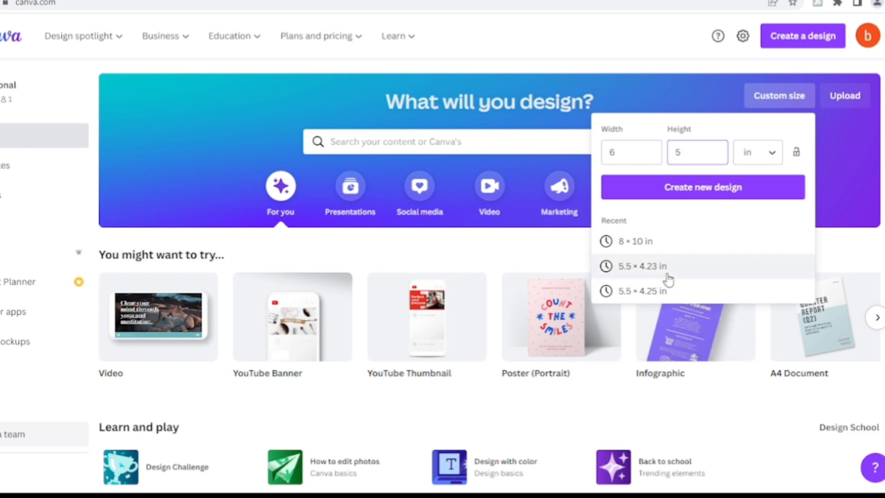
pyautogui.click(698, 189)
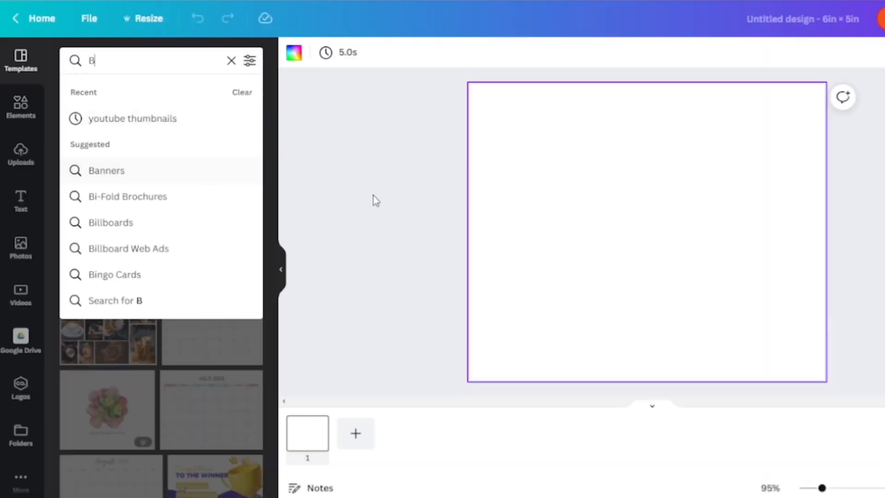
# Step: Place the yellow monstera-leaf background with the thank-you card image on the new page
pyautogui.click(374, 198)
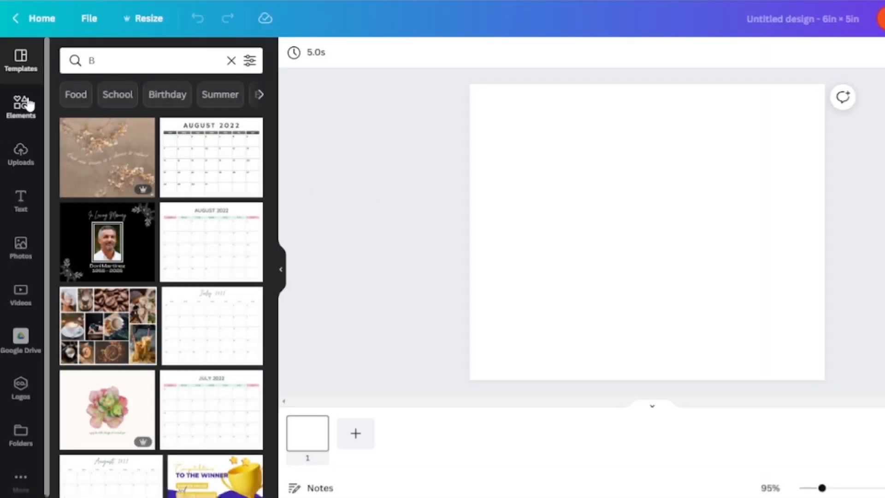
pyautogui.click(29, 104)
pyautogui.click(131, 59)
pyautogui.click(362, 186)
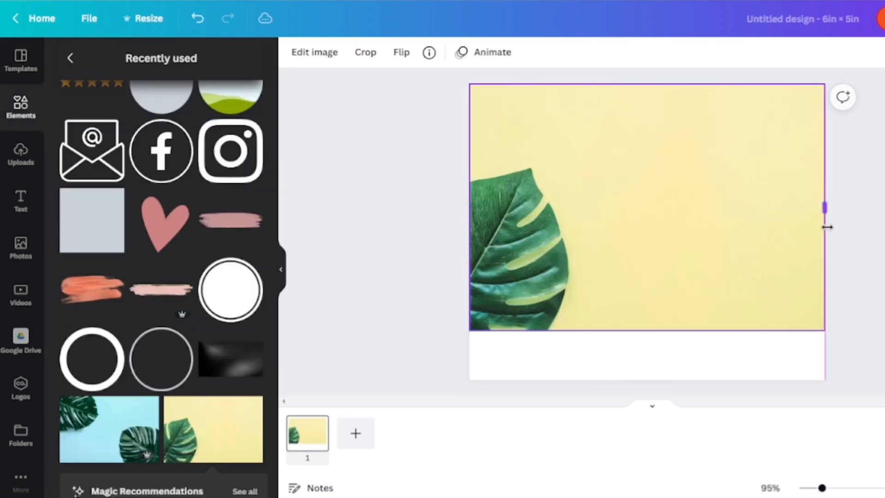
pyautogui.moveTo(828, 226); pyautogui.dragTo(830, 226)
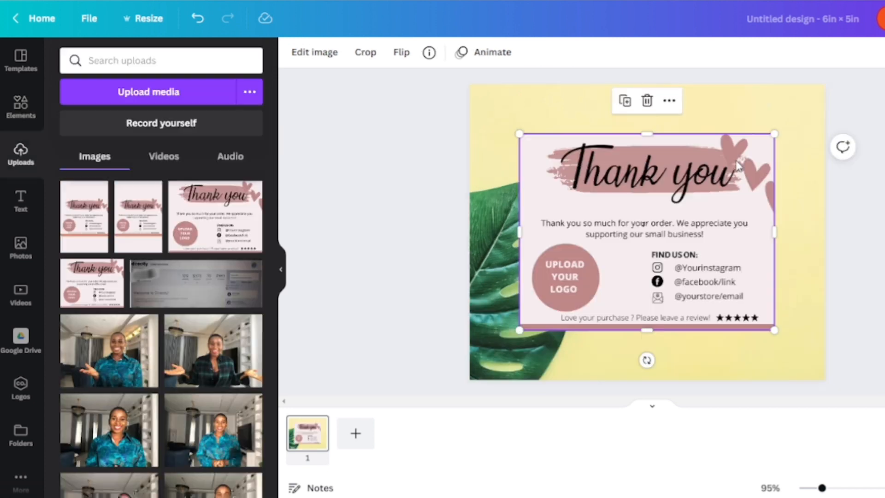
# Step: Apply the Business card 5 Smartmockup to the thank-you card image
pyautogui.click(304, 54)
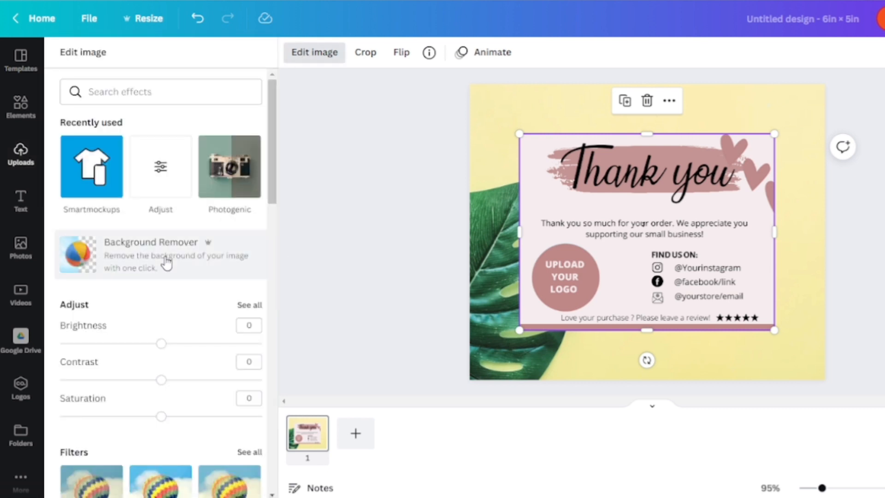
pyautogui.click(88, 215)
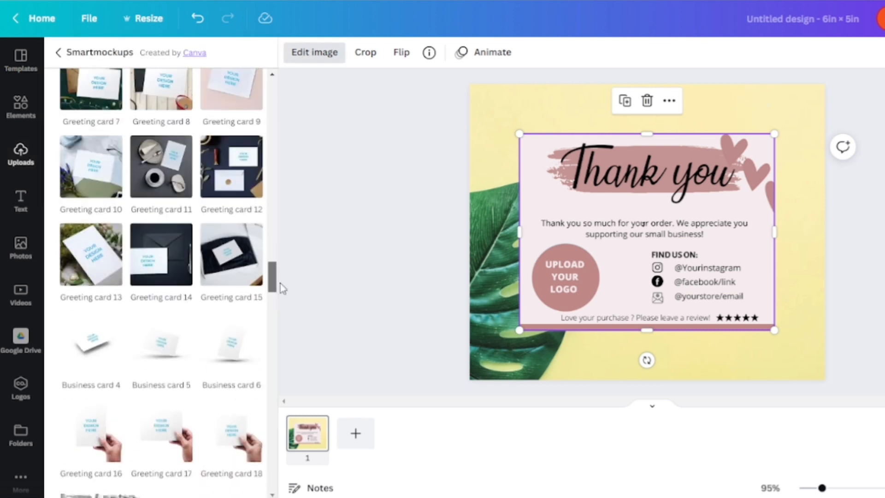
pyautogui.moveTo(281, 283); pyautogui.dragTo(281, 292)
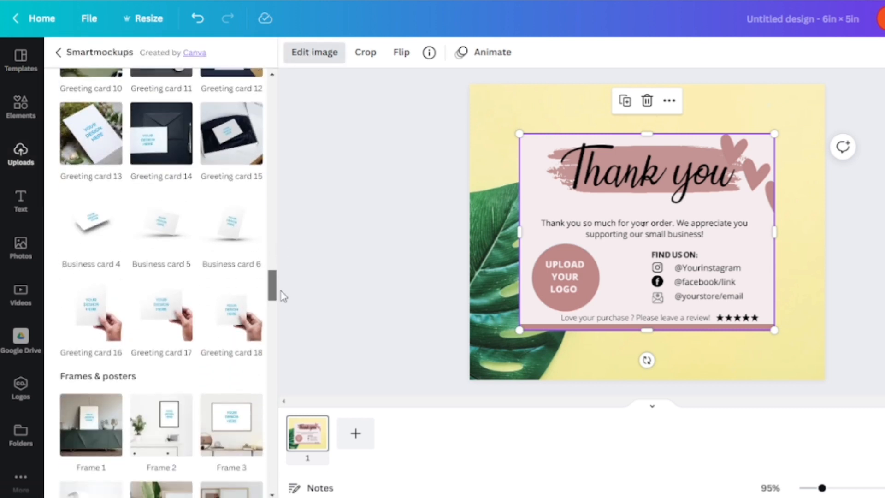
pyautogui.click(168, 220)
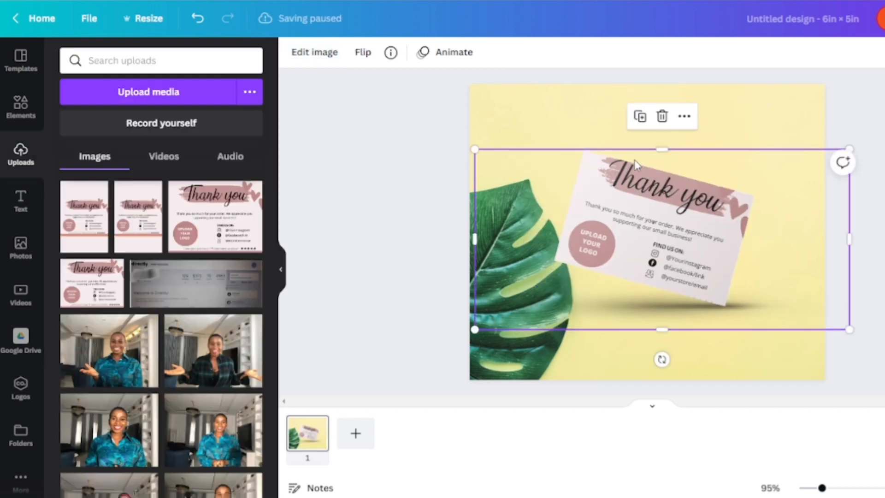
# Step: Duplicate the card mockup and move the copy slightly lower
pyautogui.click(640, 116)
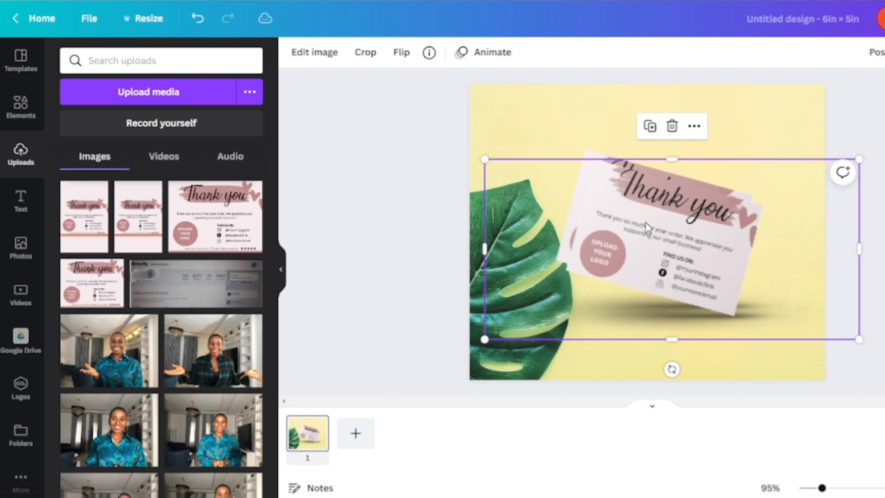
pyautogui.moveTo(646, 222); pyautogui.dragTo(651, 246)
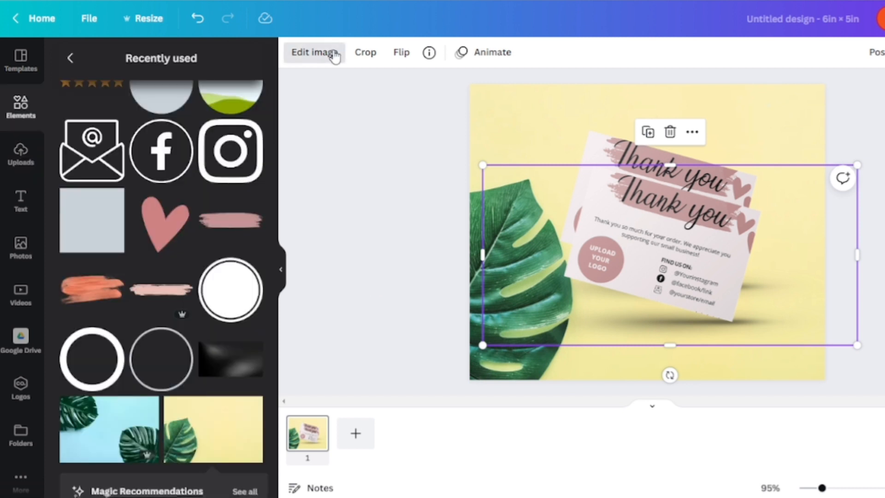
# Step: Apply the Sandi warm Photogenic filter to the duplicated card mockup
pyautogui.click(331, 54)
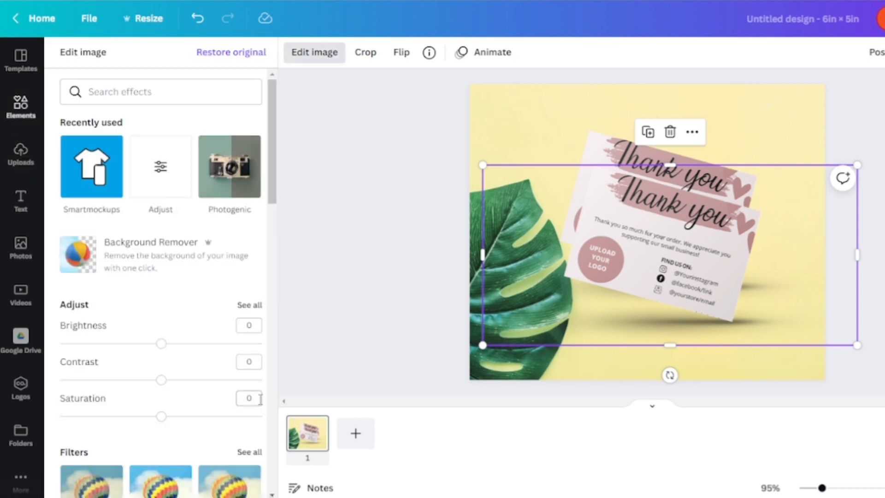
pyautogui.scroll(-5, 162, 277)
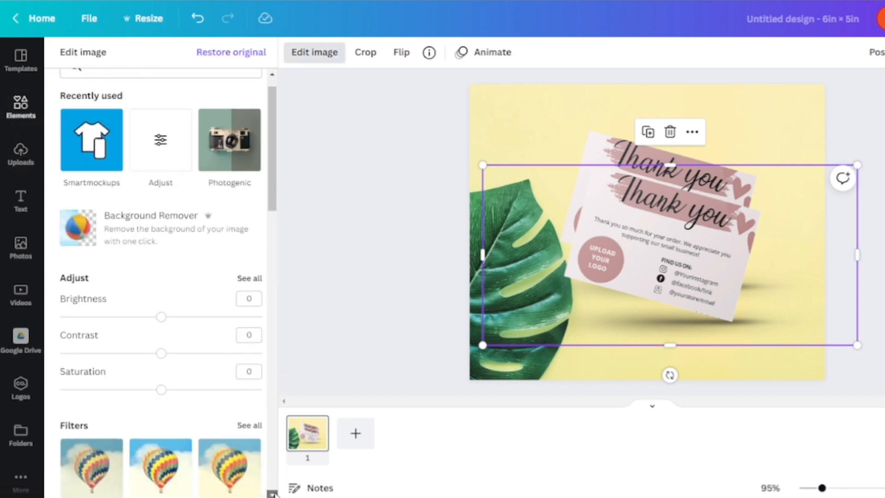
pyautogui.scroll(-8, 161, 276)
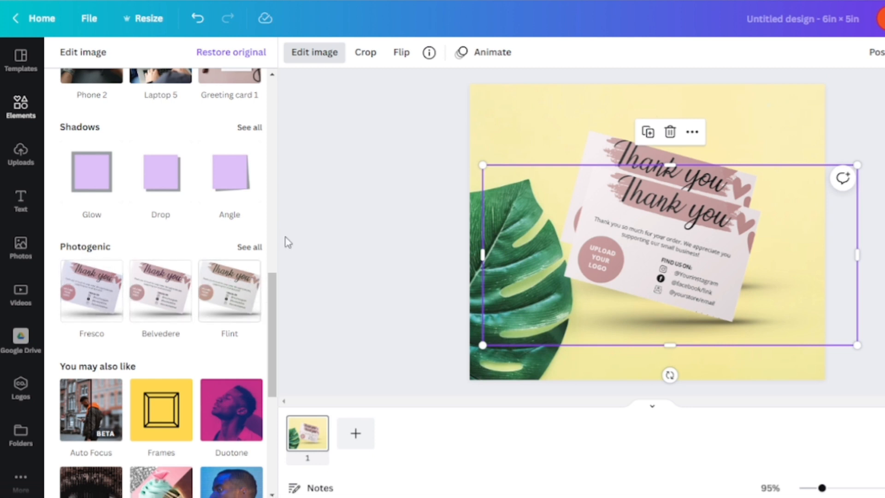
pyautogui.click(259, 249)
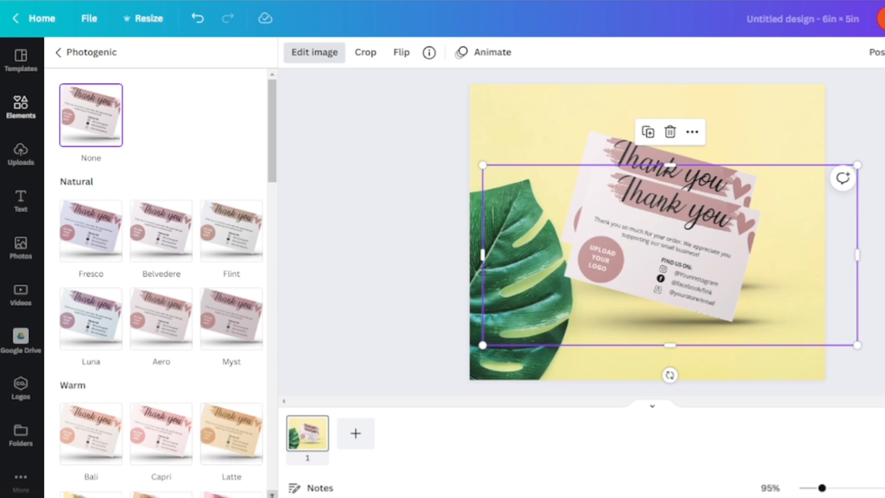
pyautogui.scroll(-3, 272, 492)
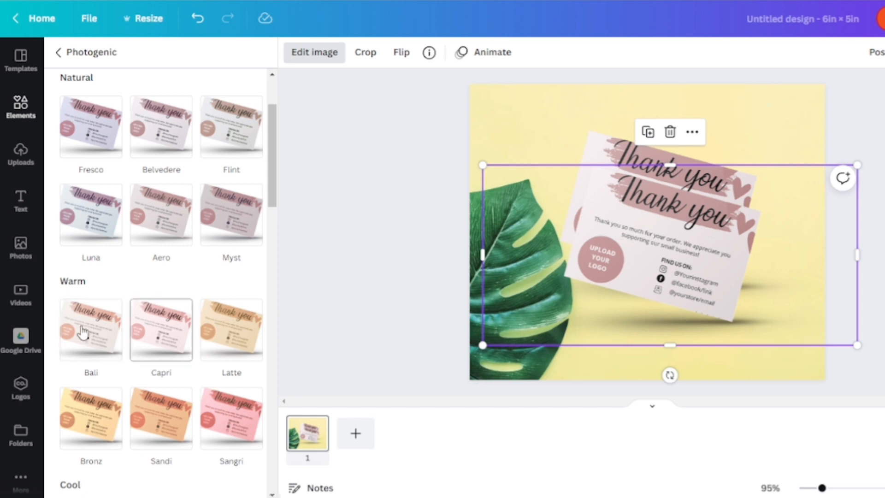
pyautogui.click(161, 410)
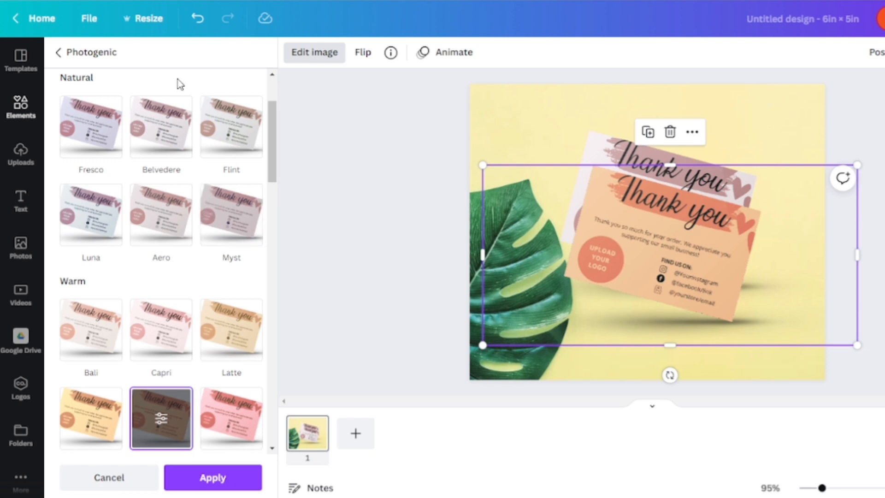
pyautogui.click(197, 18)
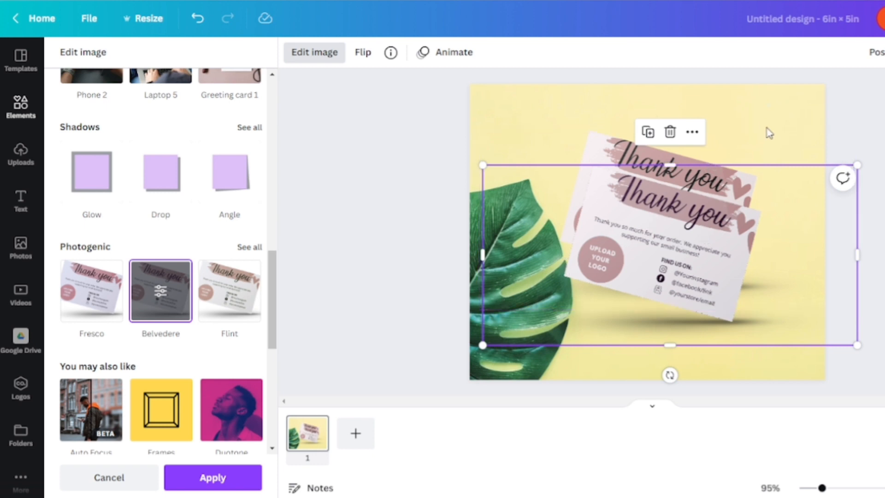
# Step: Add a black gradient bar along the bottom of the design and stretch it to the full page width
pyautogui.click(21, 200)
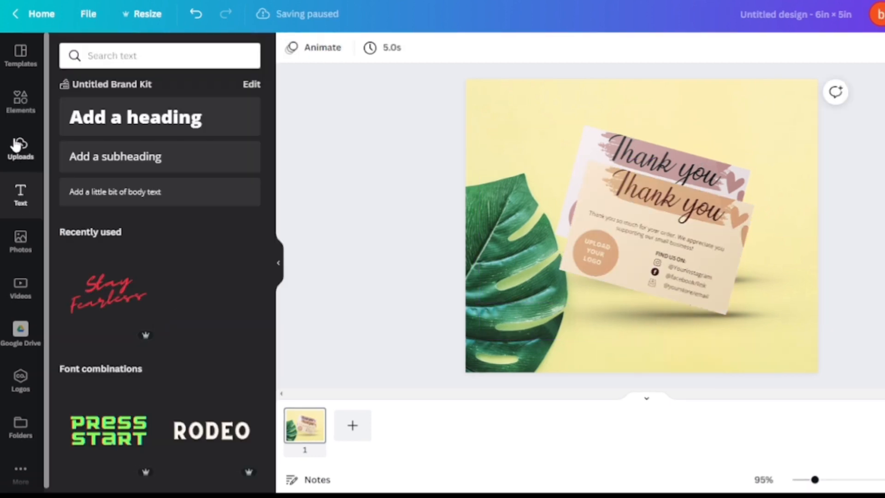
pyautogui.click(20, 101)
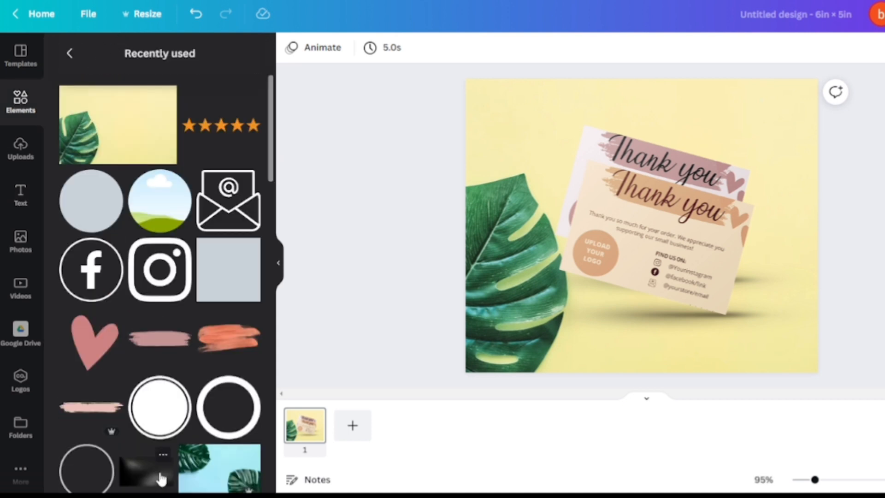
pyautogui.click(158, 477)
pyautogui.moveTo(652, 295); pyautogui.dragTo(674, 354)
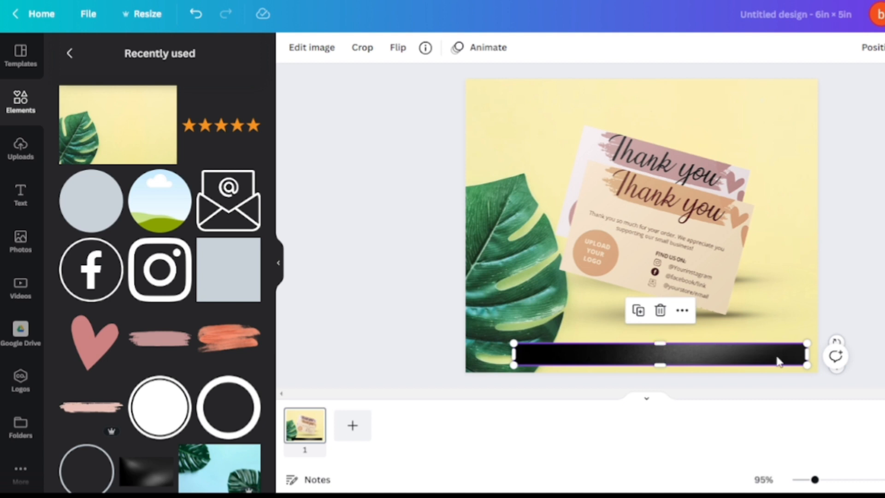
pyautogui.moveTo(804, 353); pyautogui.dragTo(817, 353)
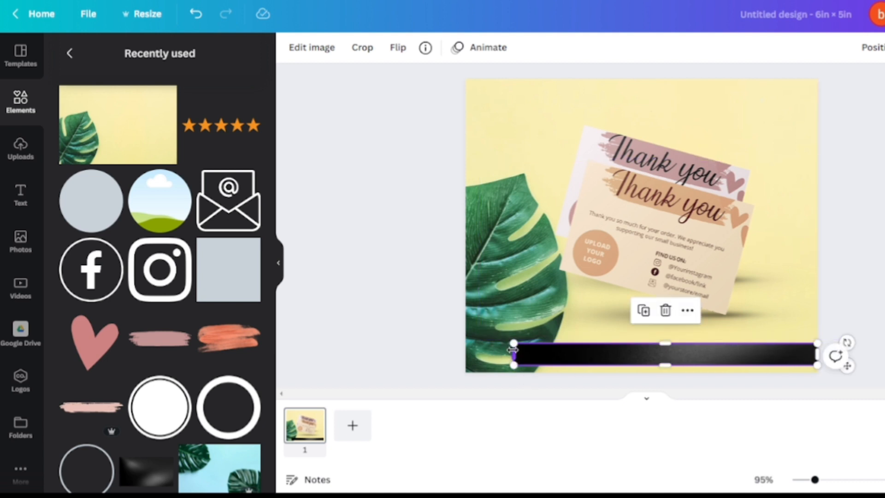
pyautogui.moveTo(514, 352); pyautogui.dragTo(465, 353)
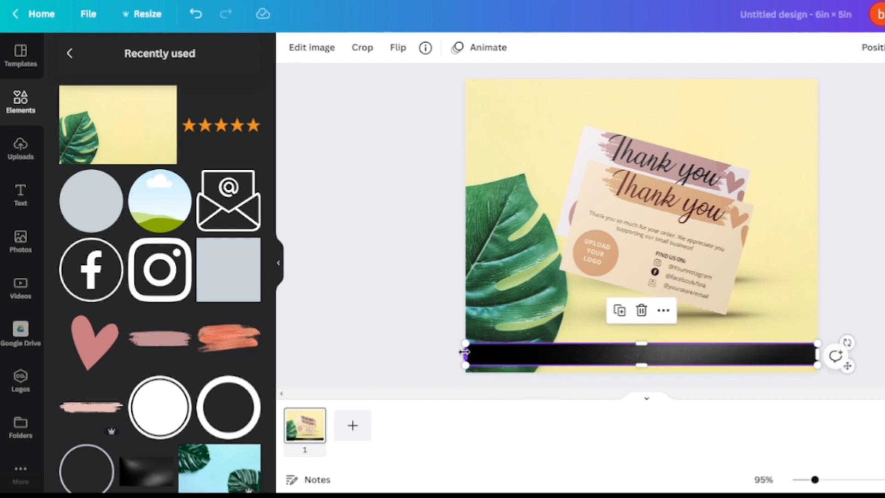
# Step: Add a white circle frame and move it to the bottom-left corner over the black bar
pyautogui.click(173, 404)
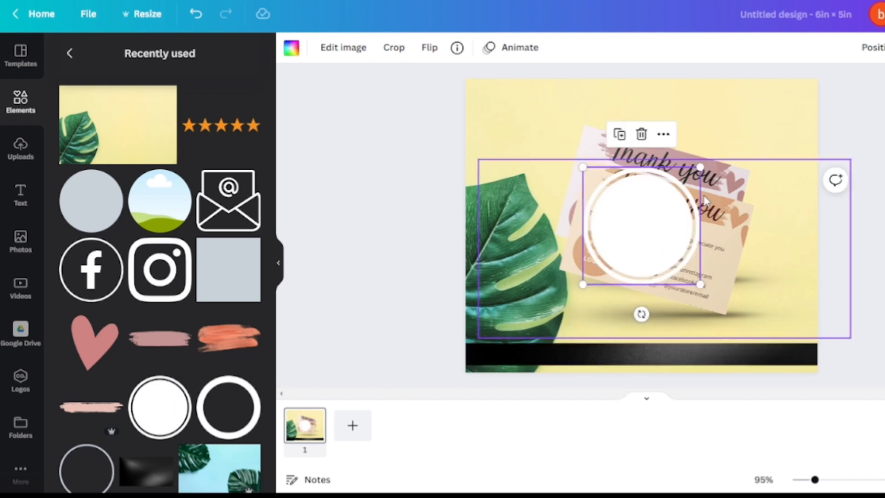
pyautogui.moveTo(694, 217); pyautogui.dragTo(581, 330)
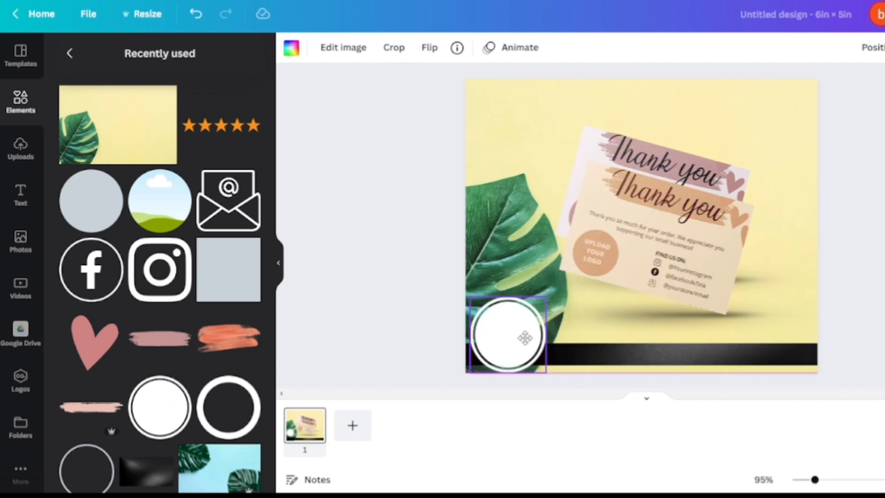
pyautogui.click(330, 263)
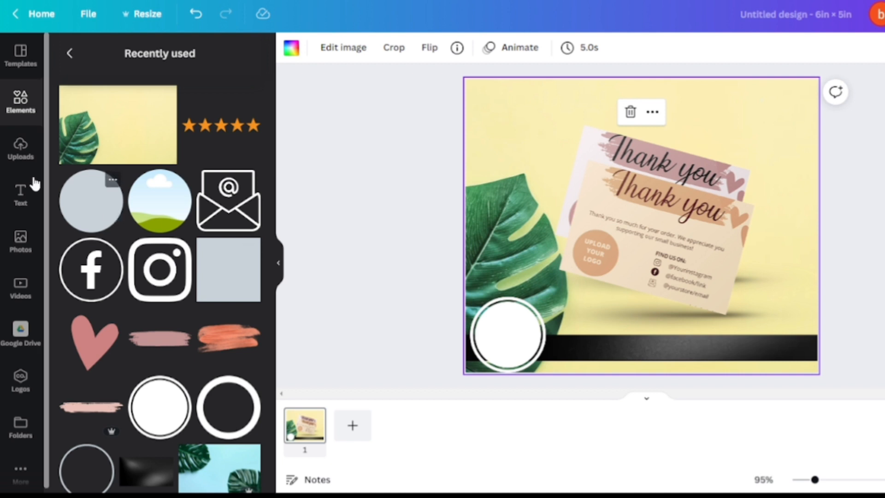
# Step: Add a heading reading EDIT IN CANVA and position it inside the white circle
pyautogui.click(20, 199)
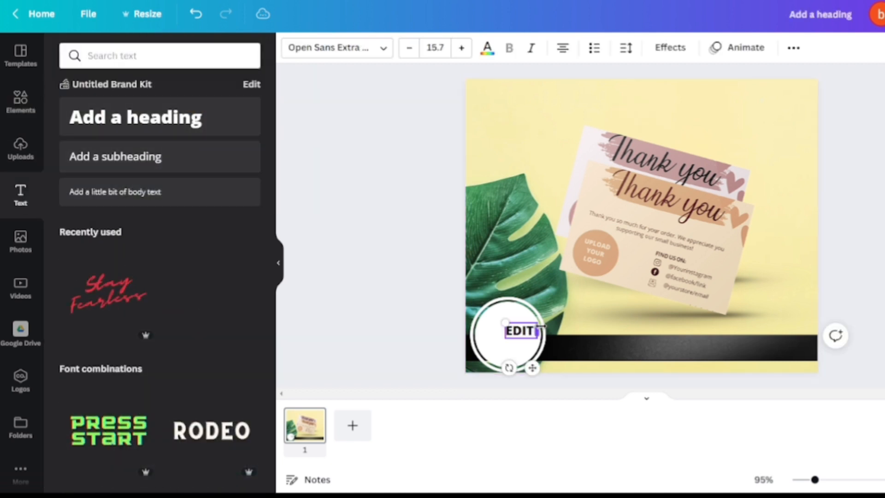
pyautogui.write('IN CANVA')
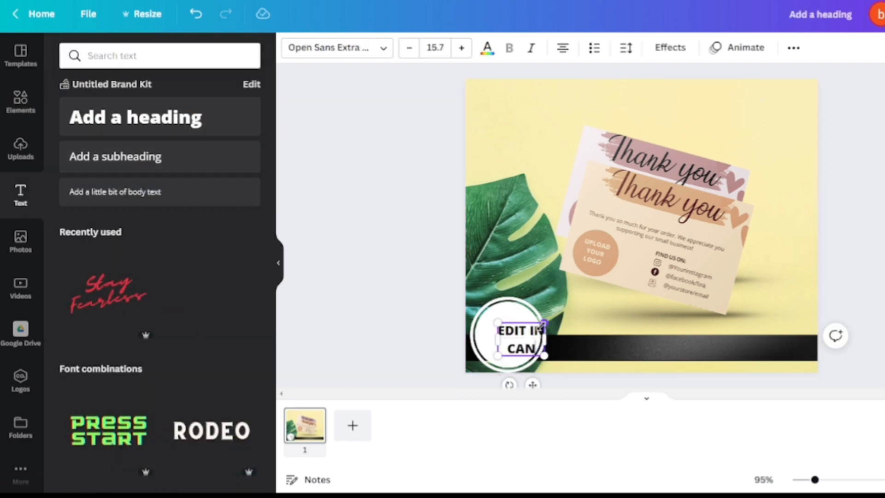
pyautogui.moveTo(515, 354); pyautogui.dragTo(501, 341)
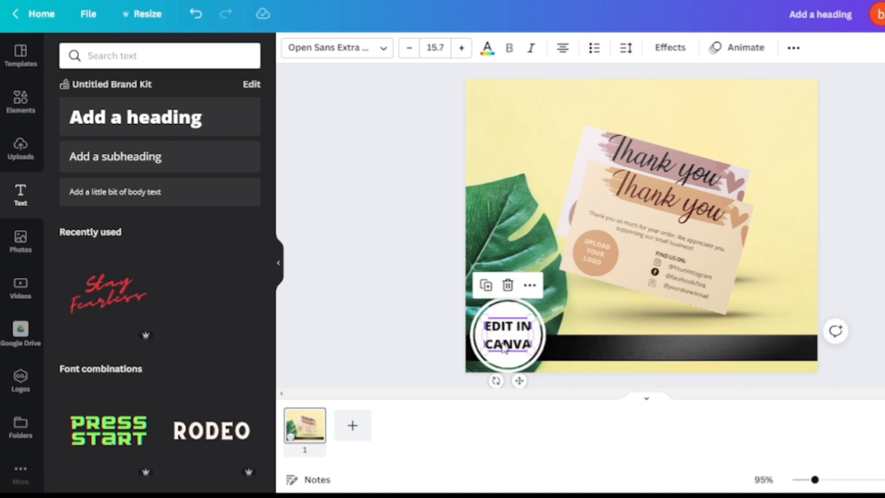
pyautogui.click(396, 290)
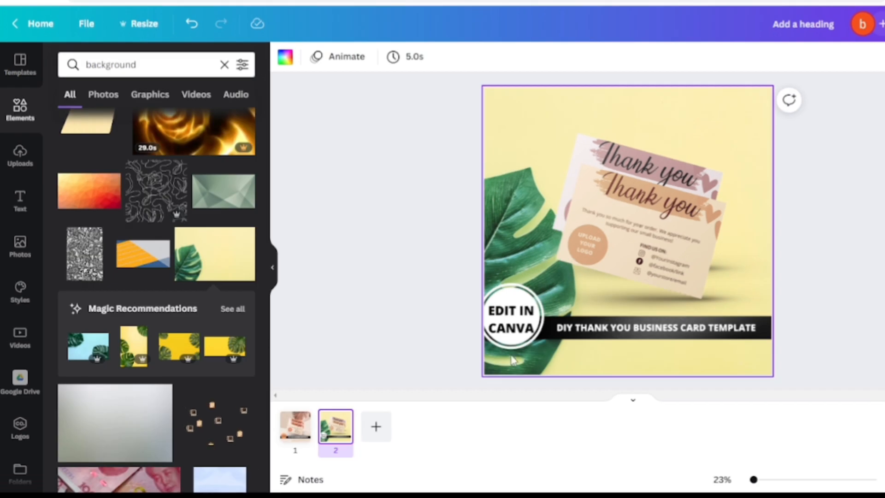
# Step: Compare the two mockup pages by switching back and forth between them
pyautogui.click(296, 426)
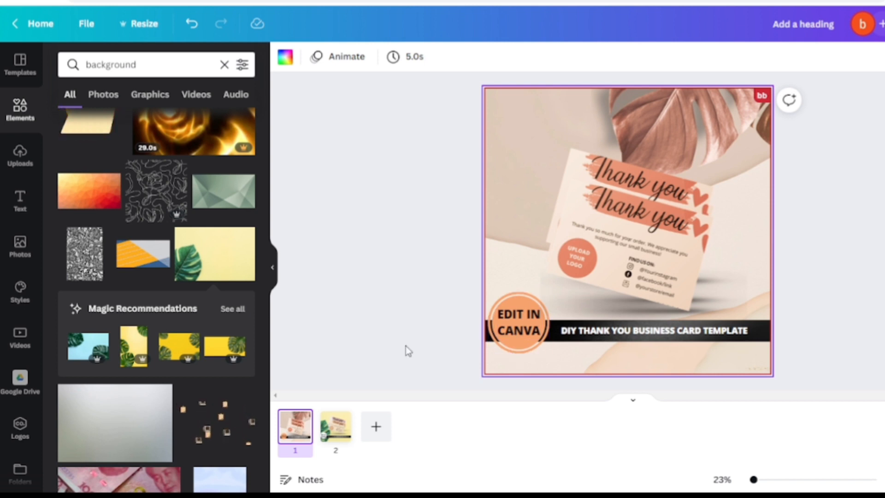
pyautogui.click(341, 431)
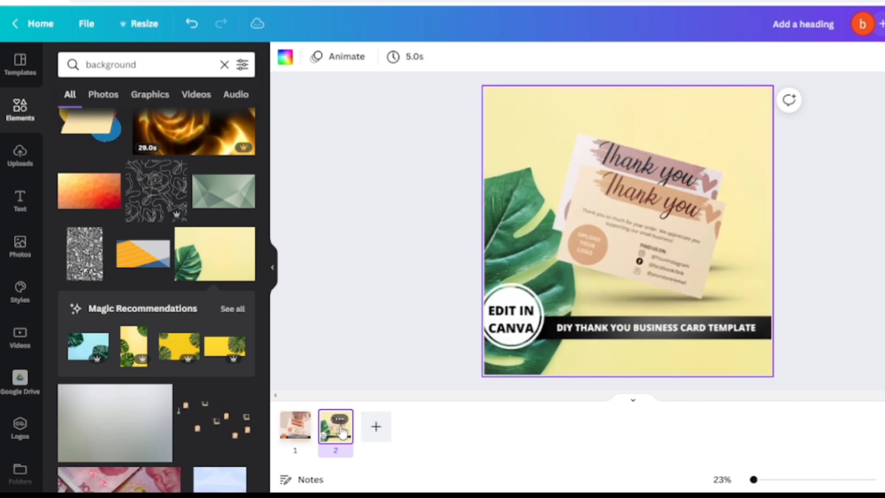
pyautogui.click(308, 433)
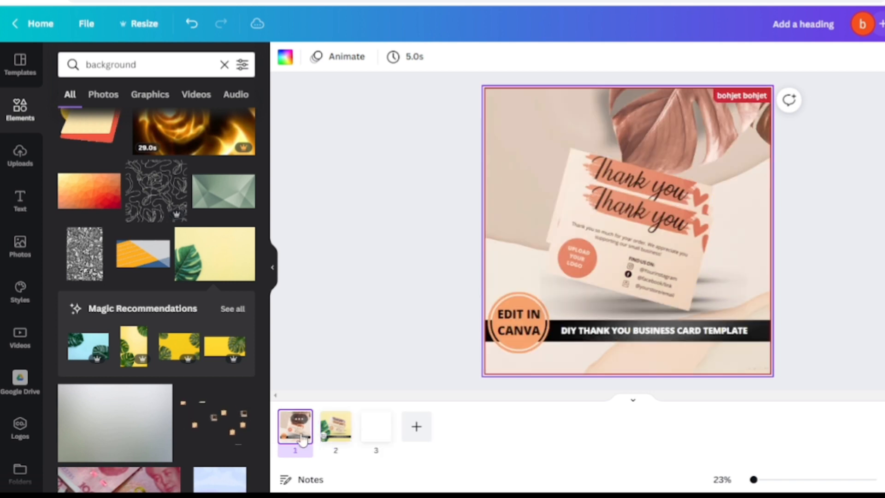
pyautogui.click(341, 431)
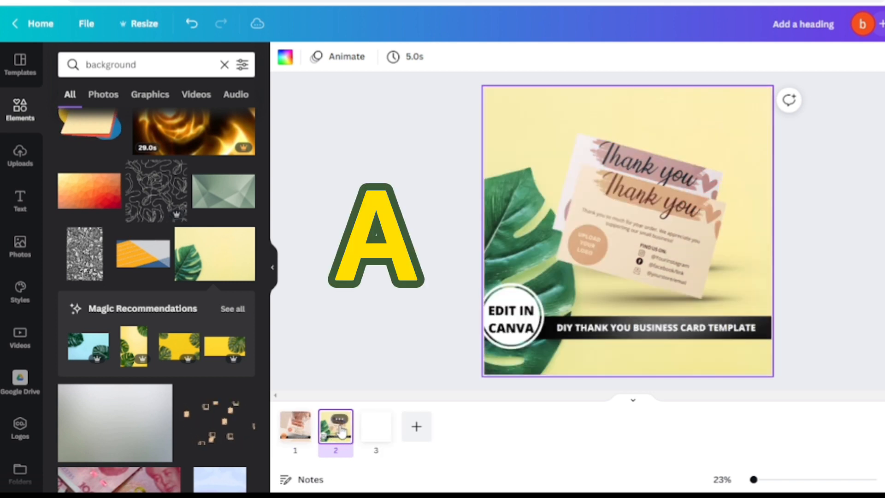
pyautogui.click(308, 434)
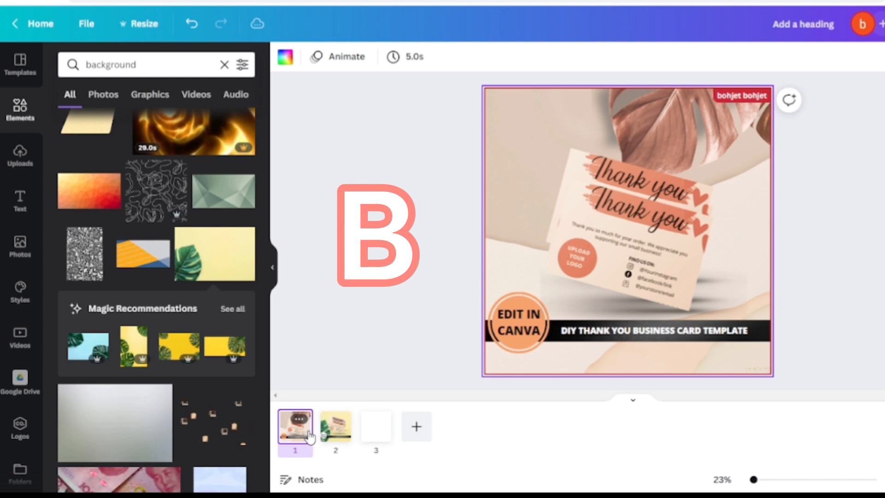